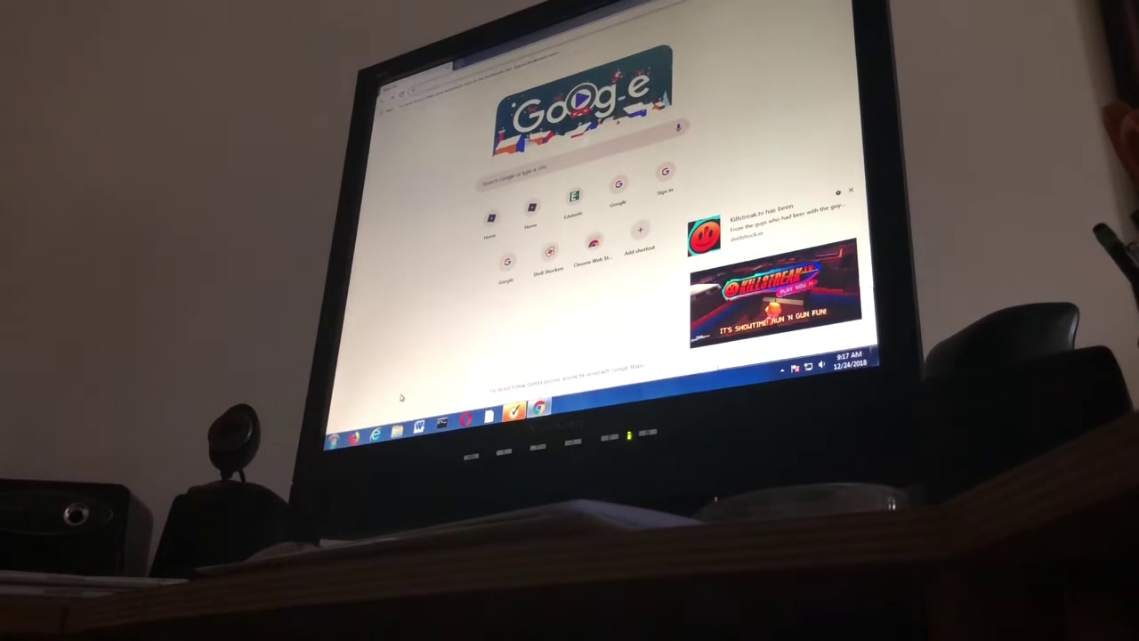
# - Open the Shell Shockers site, then dismiss the notification popup and the survey ad
pyautogui.click(539, 263)
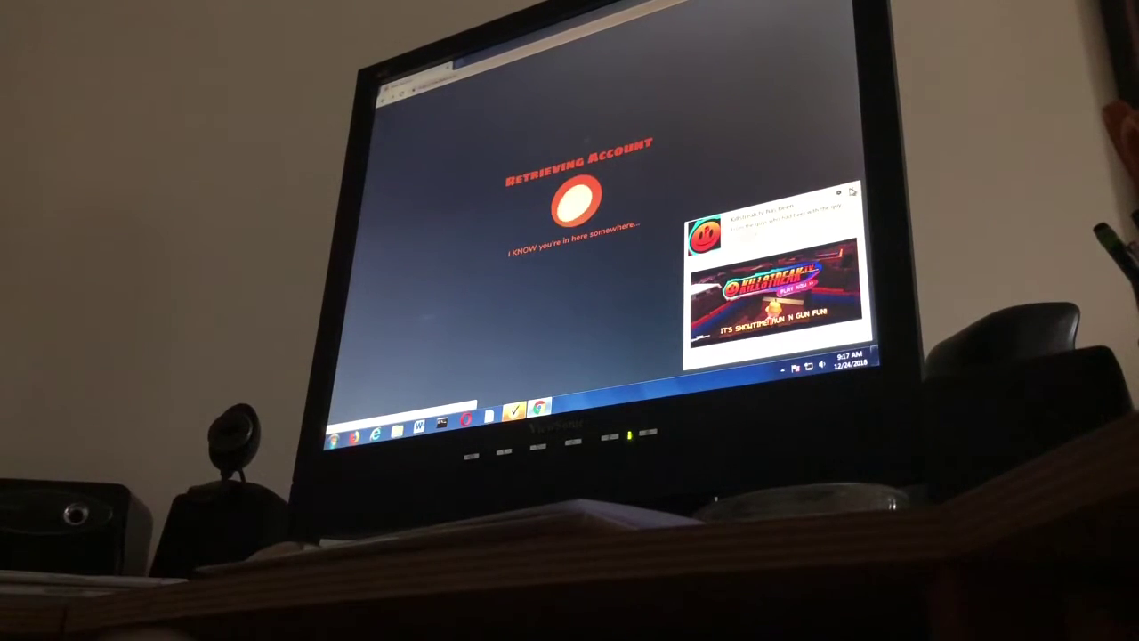
pyautogui.click(852, 192)
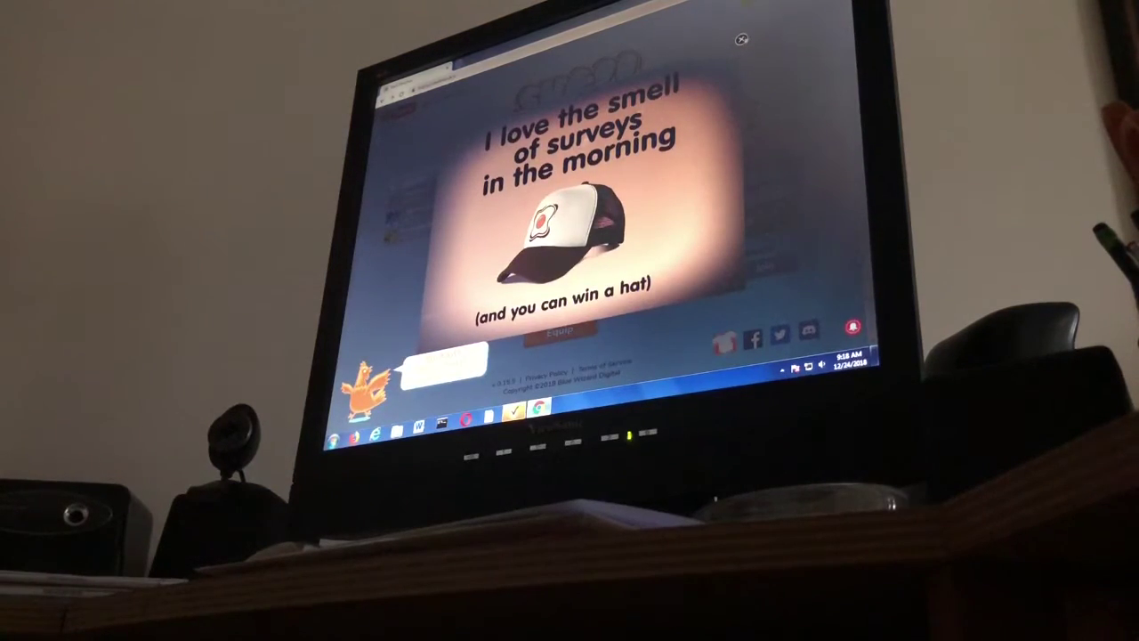
pyautogui.click(740, 39)
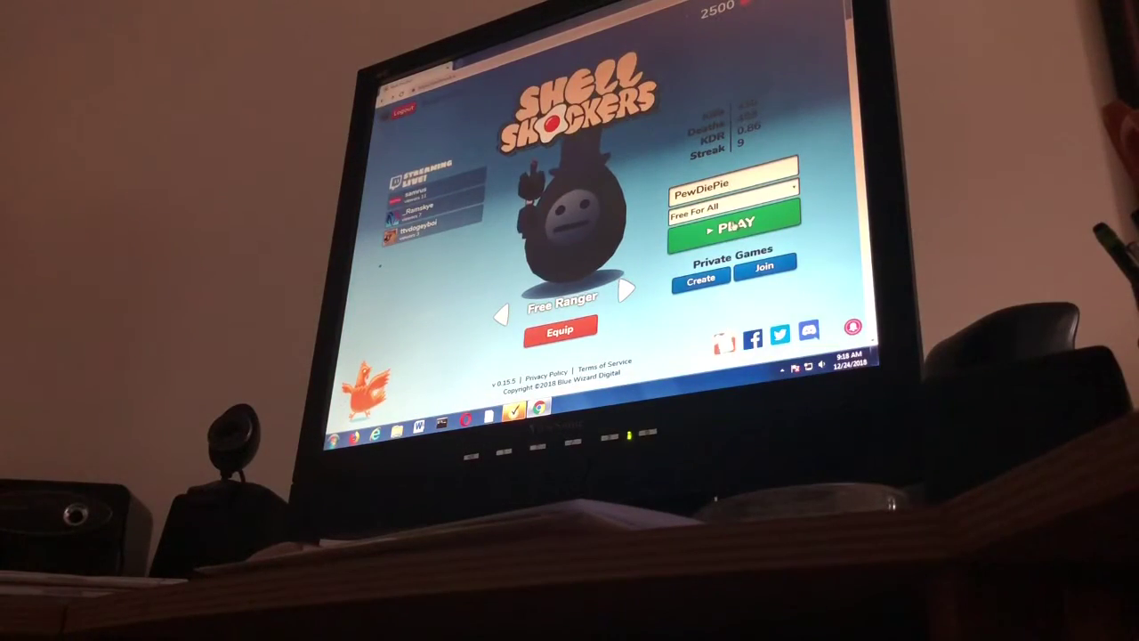
# - Join a public Shipyard match, fire a first scoped CSG-1 shot, and reload
pyautogui.click(735, 226)
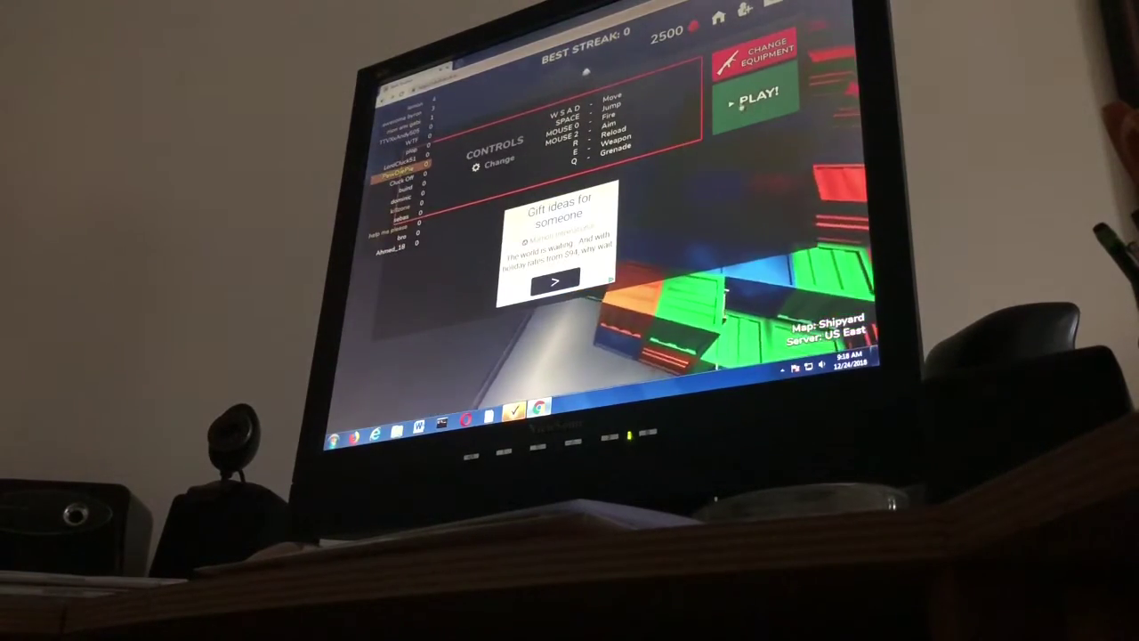
pyautogui.click(598, 282)
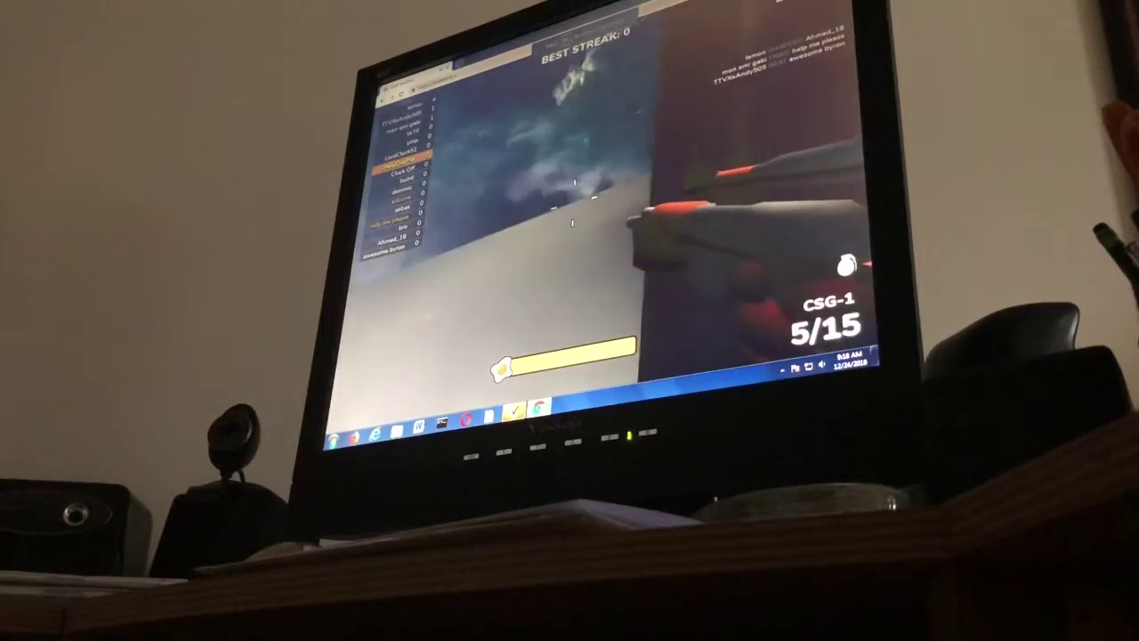
pyautogui.rightClick(570, 277)
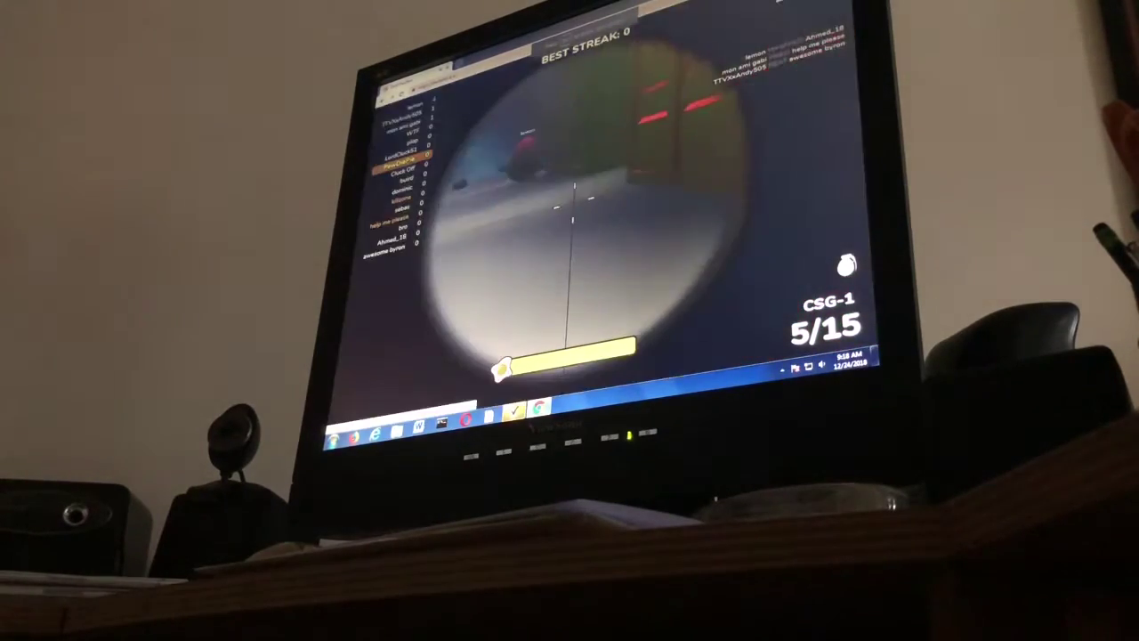
pyautogui.click(570, 277)
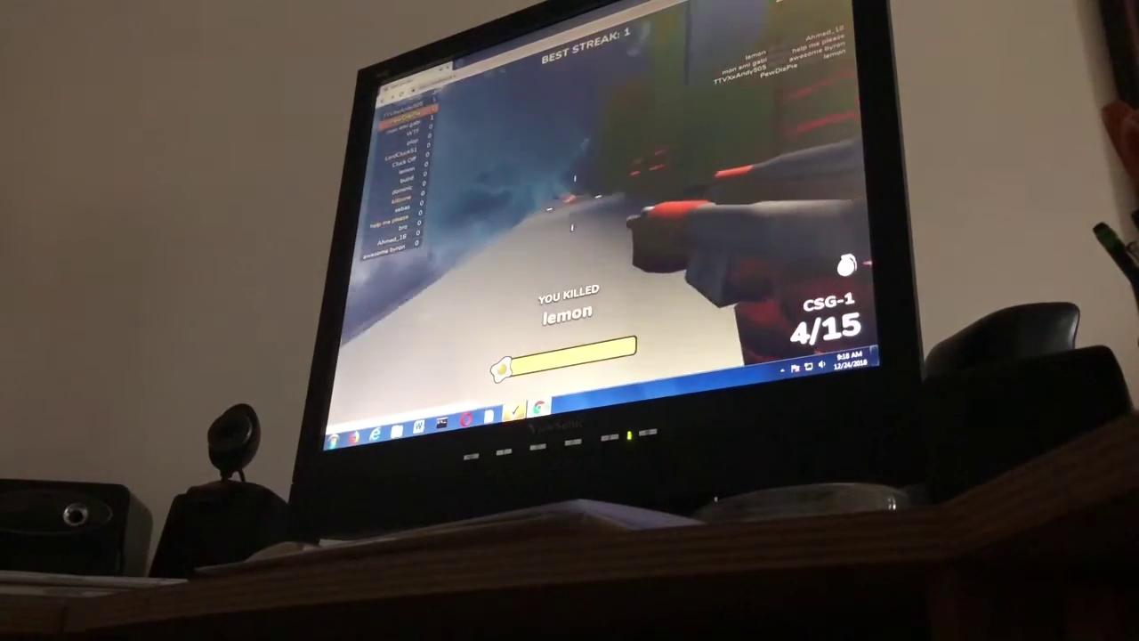
pyautogui.press('r')
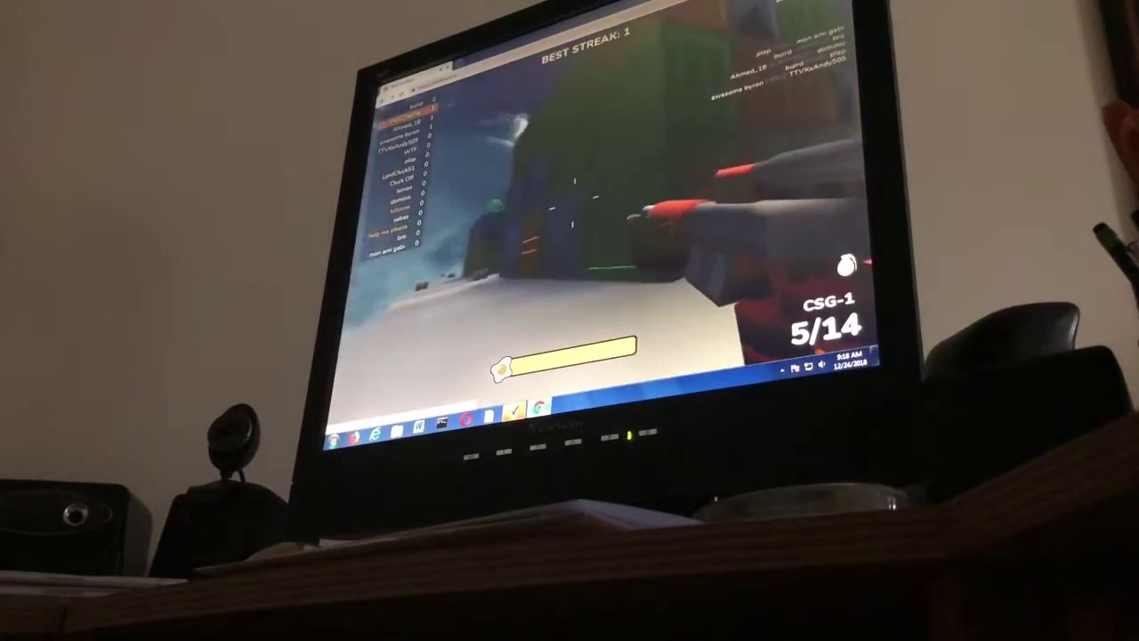
# - Snipe enemies with scoped shots for a 3-kill streak, then reload
pyautogui.rightClick(572, 230)
pyautogui.click(570, 210)
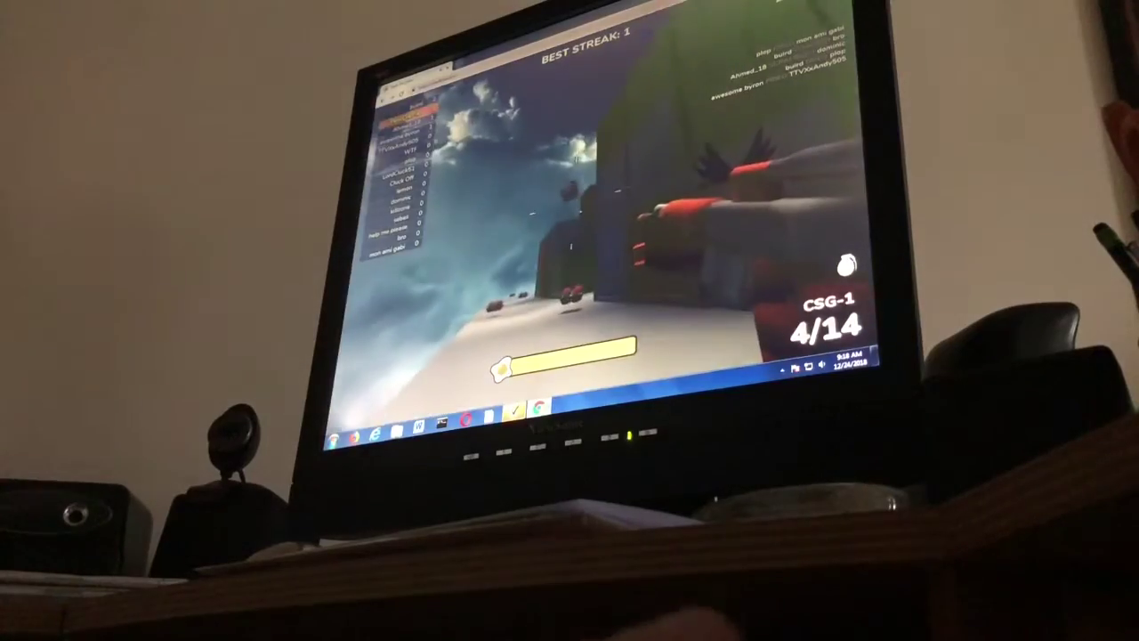
pyautogui.rightClick(572, 242)
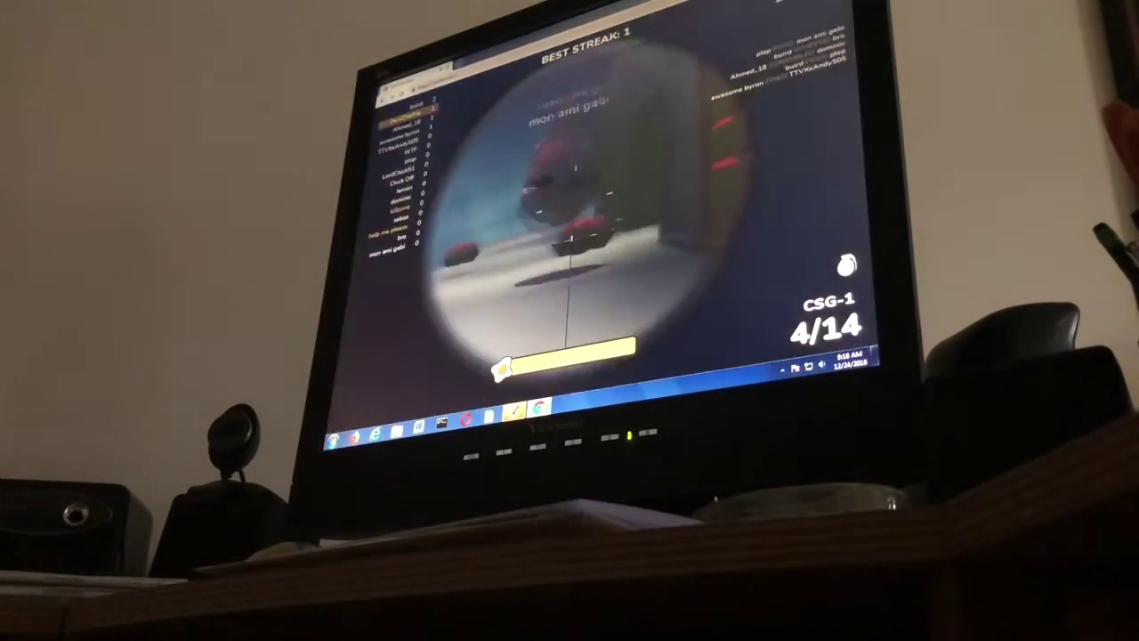
pyautogui.click(571, 242)
pyautogui.click(569, 276)
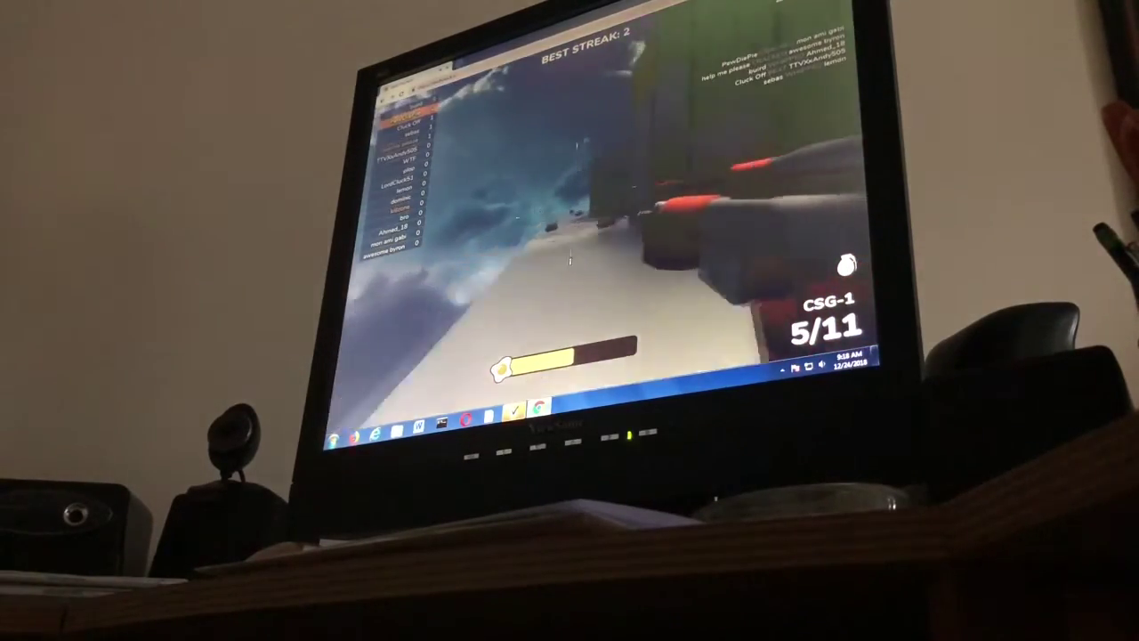
pyautogui.click(579, 232)
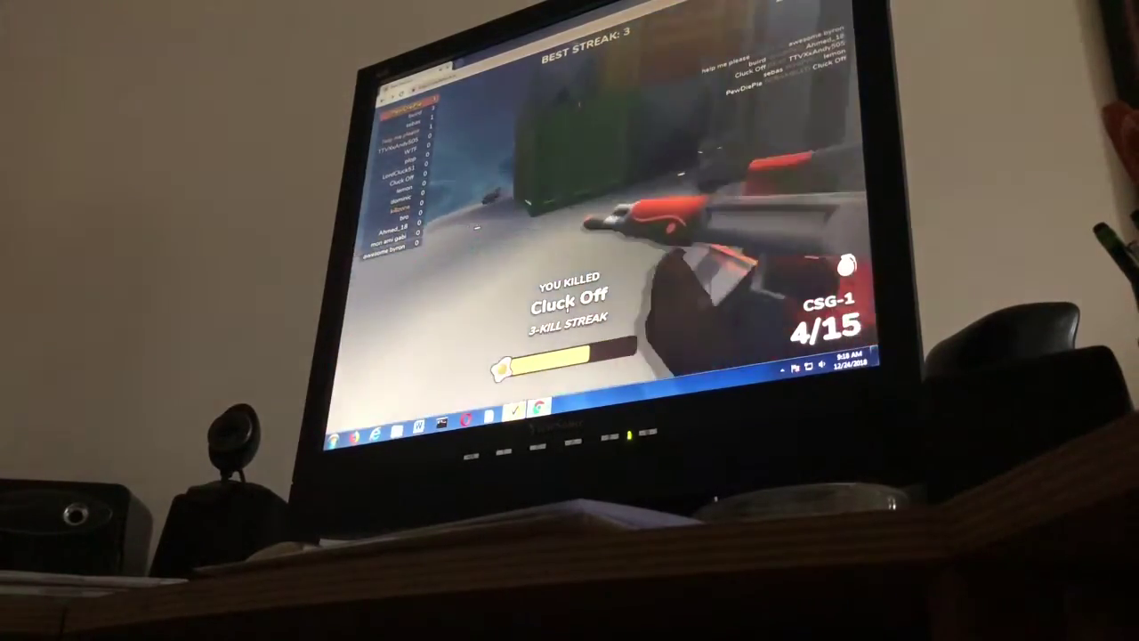
pyautogui.press('r')
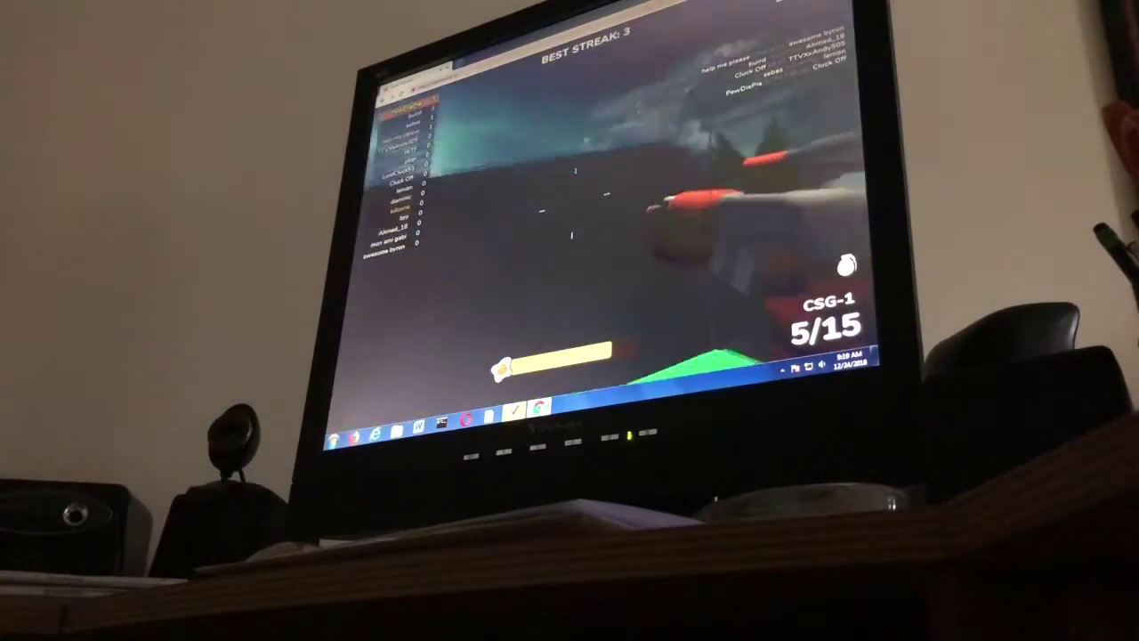
# - Keep firing scoped shots and empty the magazine until eliminated
pyautogui.rightClick(574, 218)
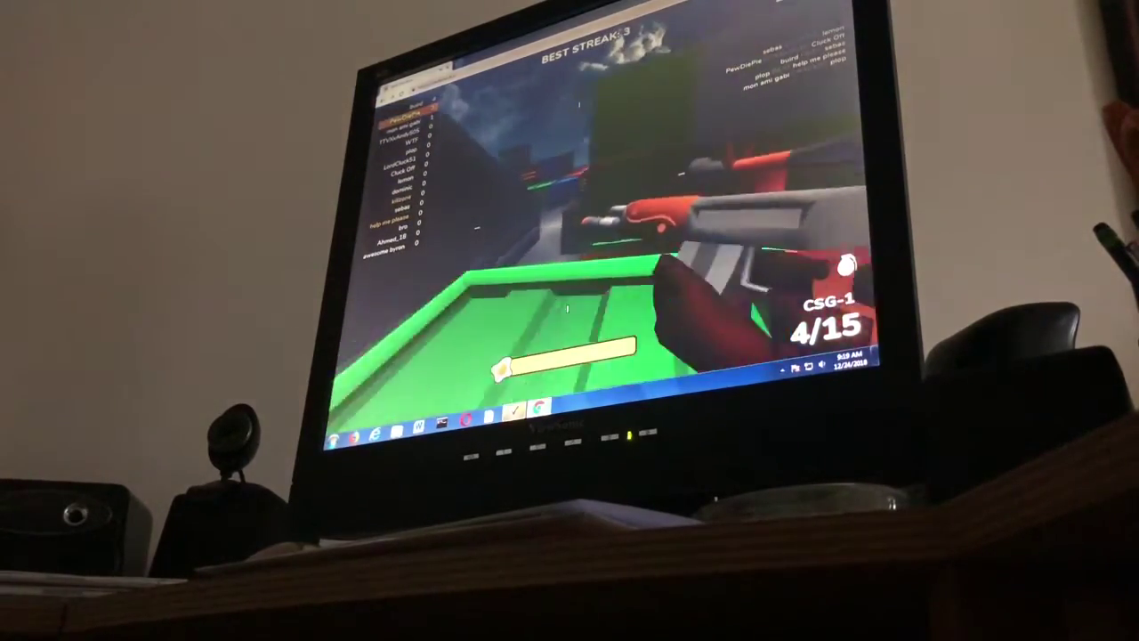
pyautogui.rightClick(574, 218)
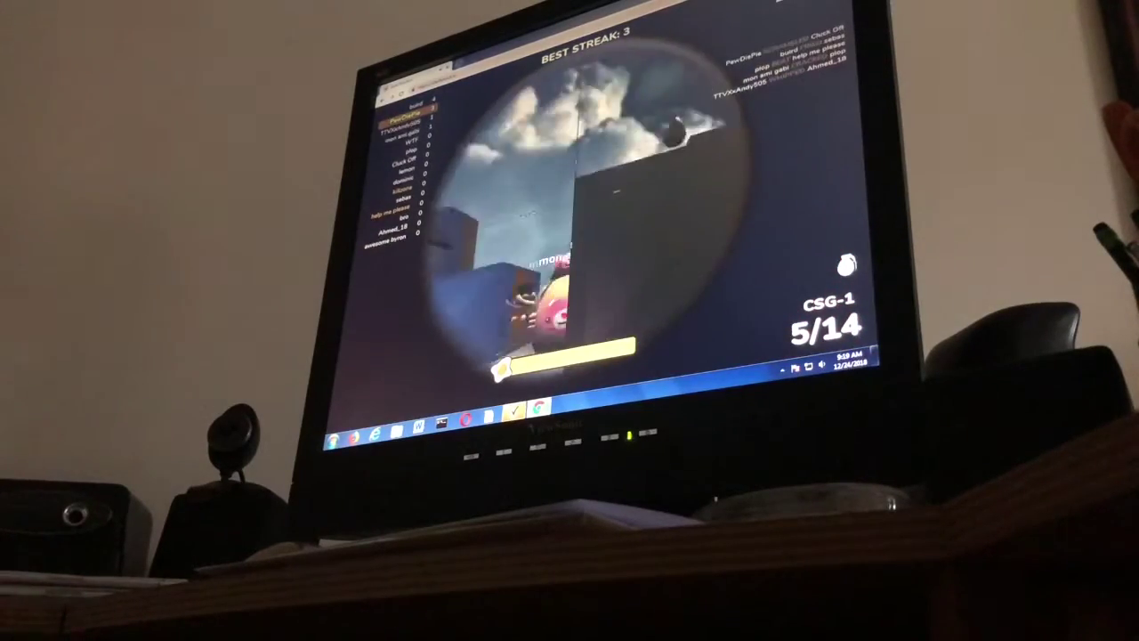
pyautogui.click(569, 281)
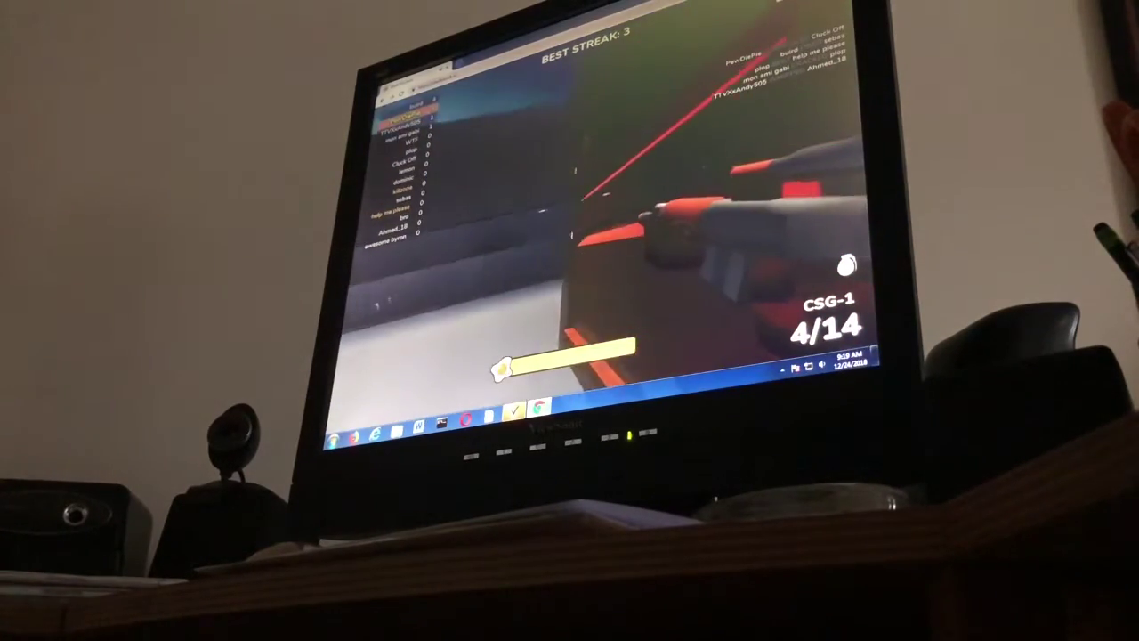
pyautogui.click(568, 283)
pyautogui.click(570, 246)
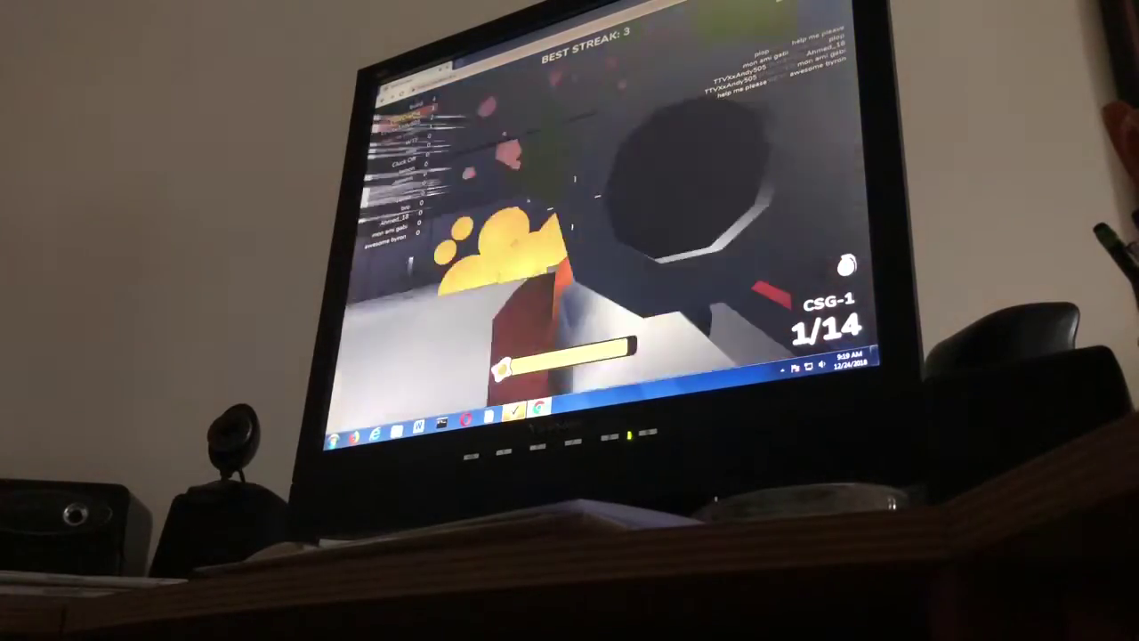
pyautogui.rightClick(572, 204)
pyautogui.click(572, 204)
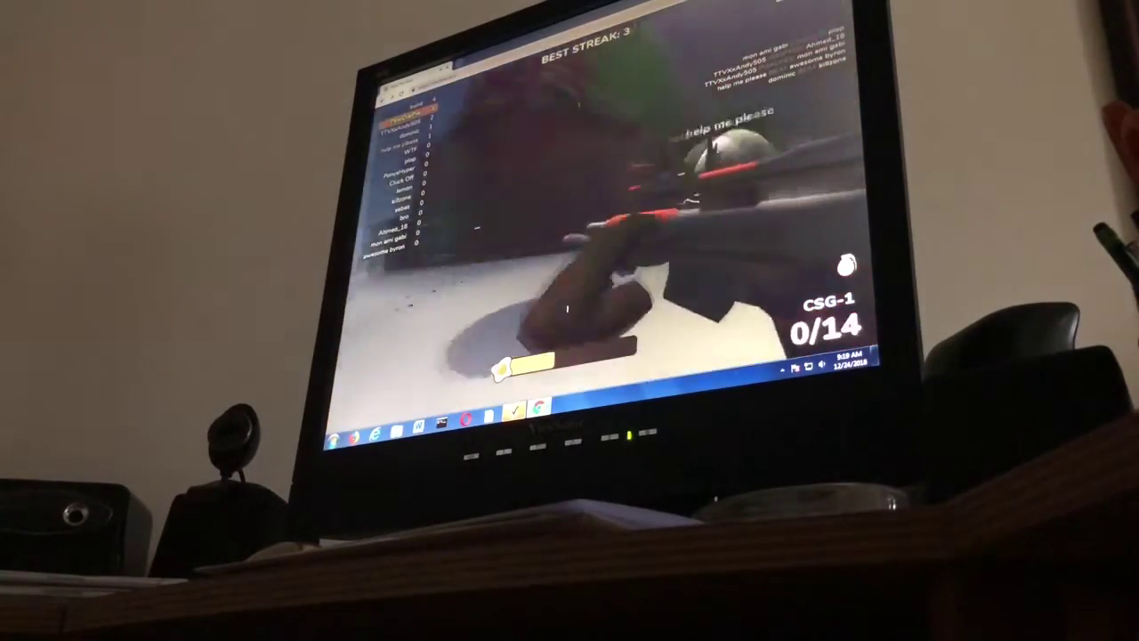
pyautogui.click(573, 230)
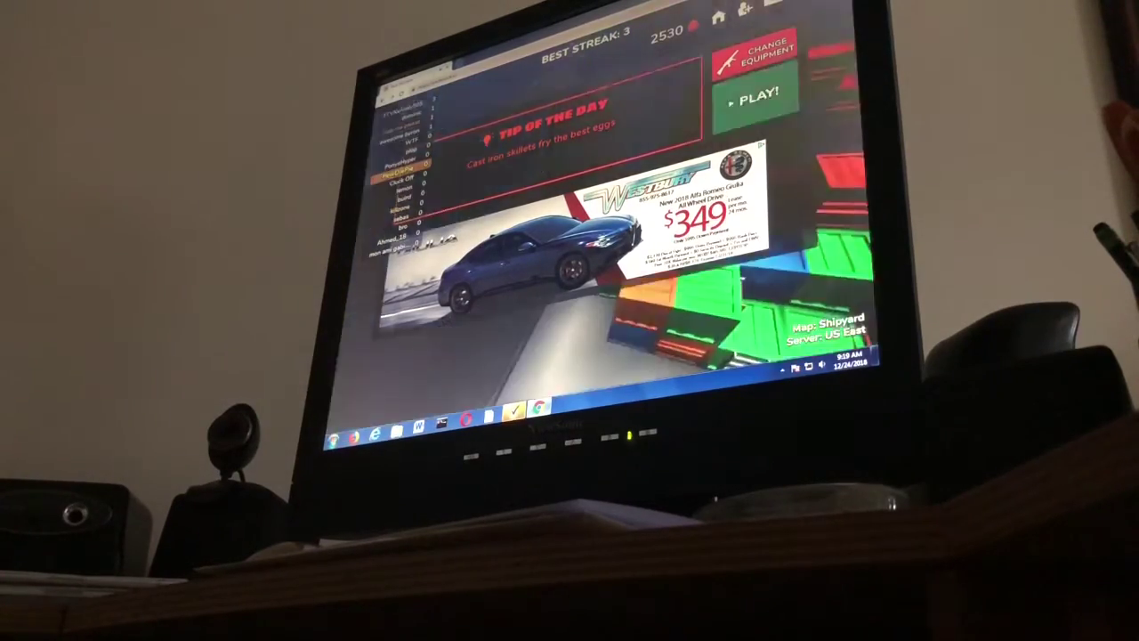
# - Respawn into Shipyard and snipe an enemy through the scope for a kill
pyautogui.click(754, 95)
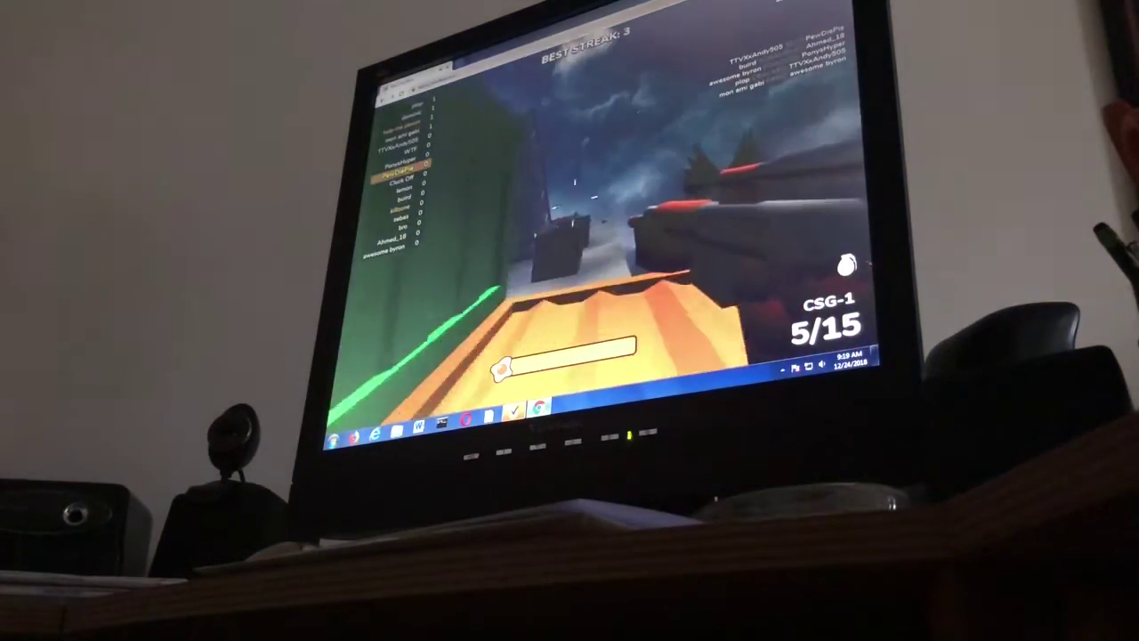
pyautogui.rightClick(574, 187)
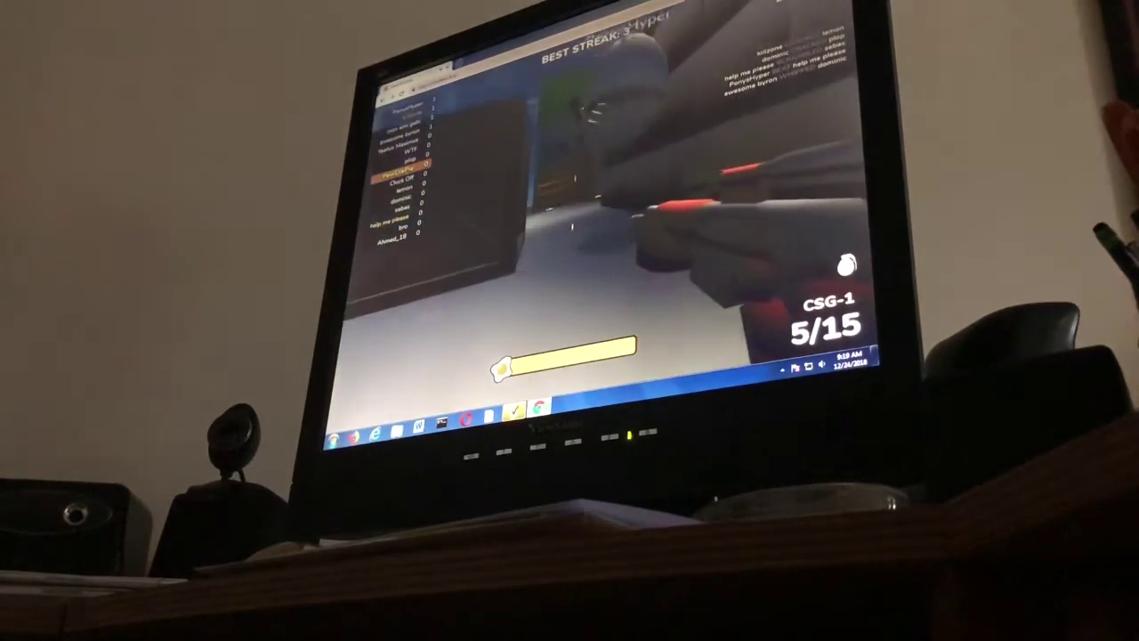
pyautogui.click(572, 223)
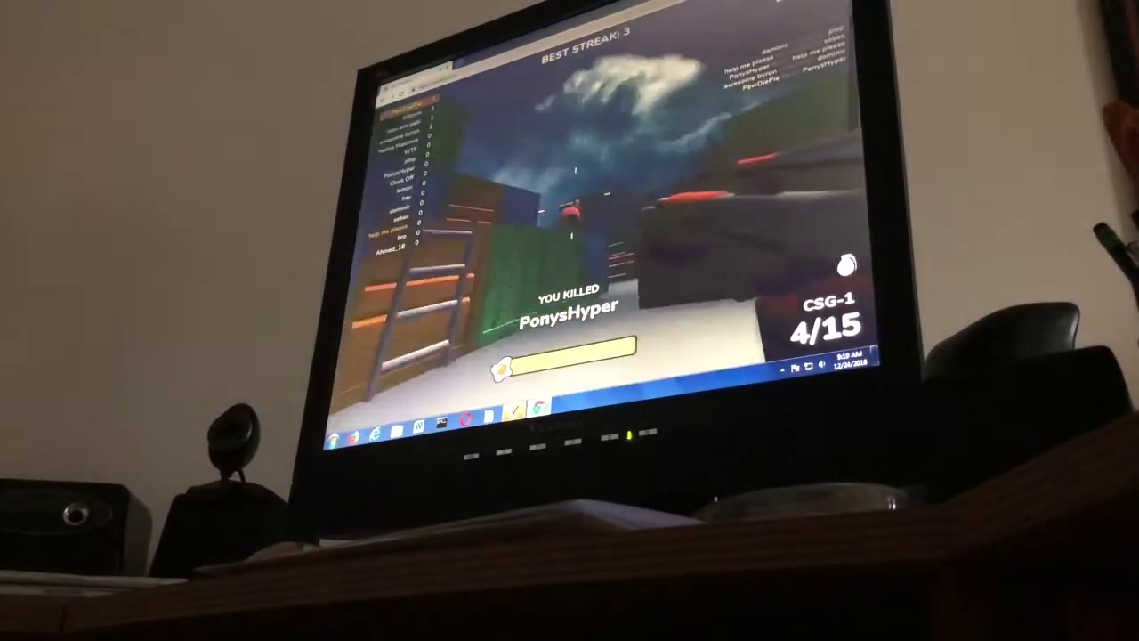
pyautogui.click(572, 222)
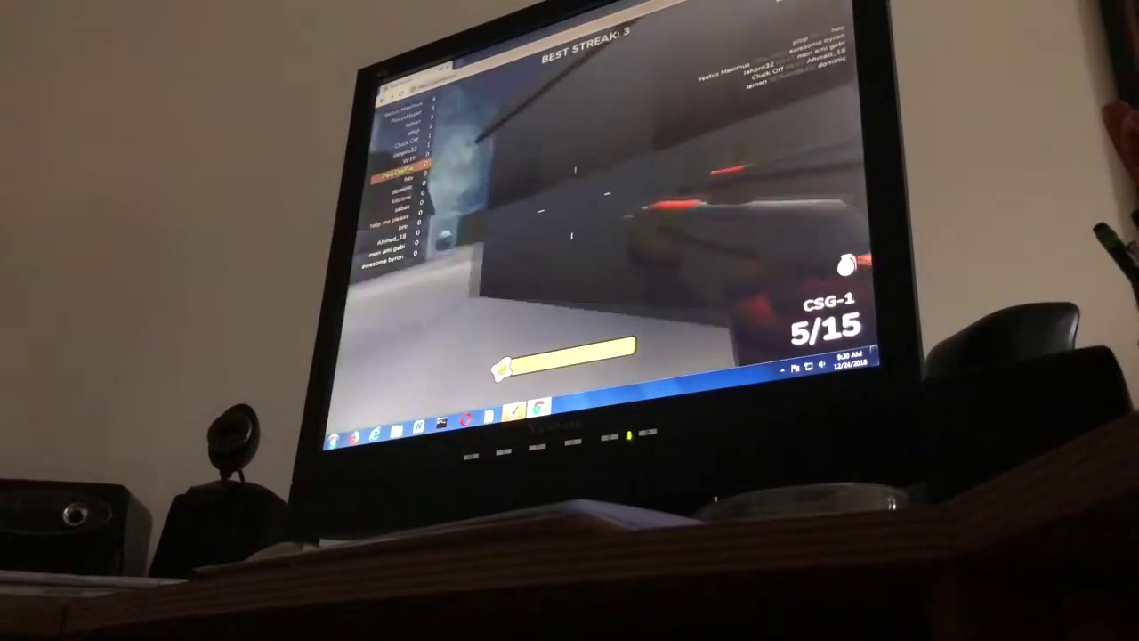
# - Keep scoping and firing at enemies through further respawns until dying
pyautogui.click(571, 236)
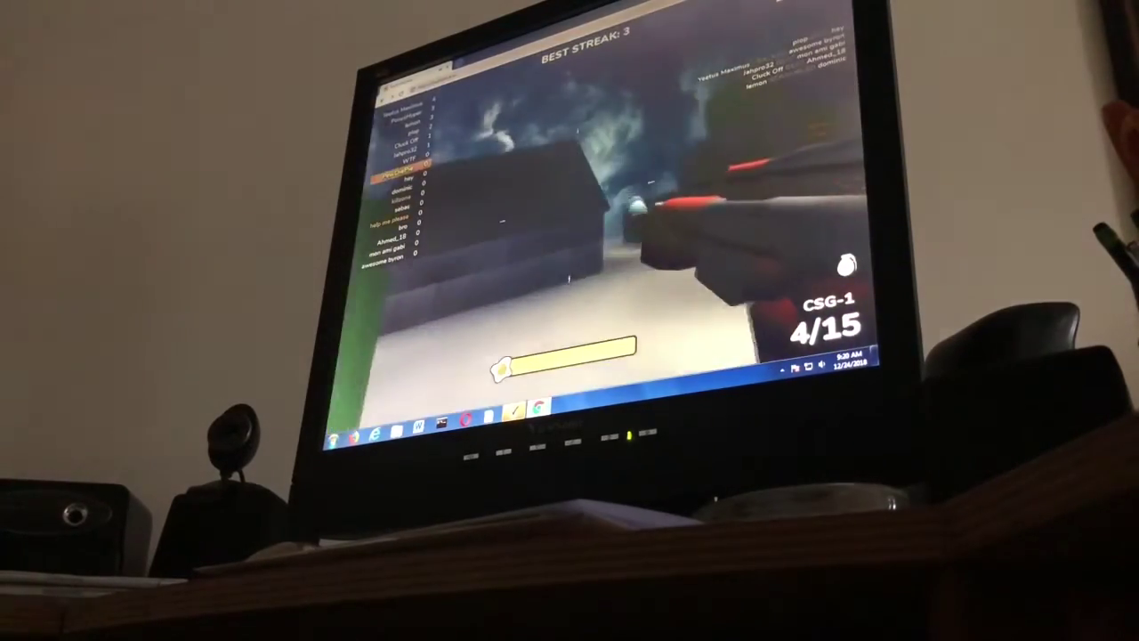
pyautogui.rightClick(567, 305)
pyautogui.rightClick(570, 231)
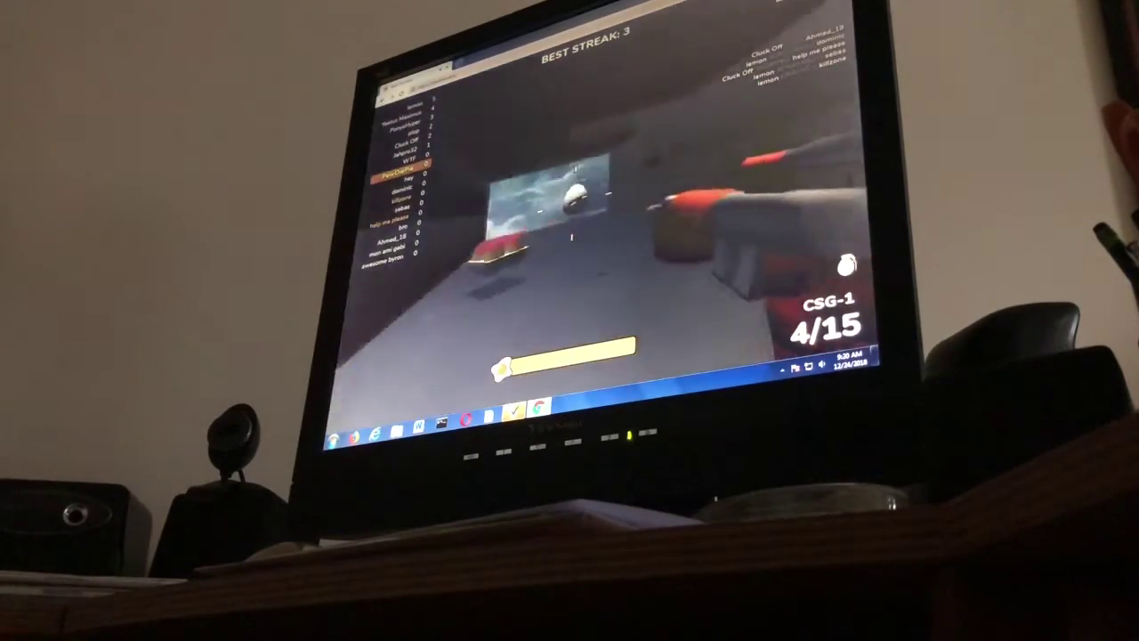
pyautogui.click(570, 237)
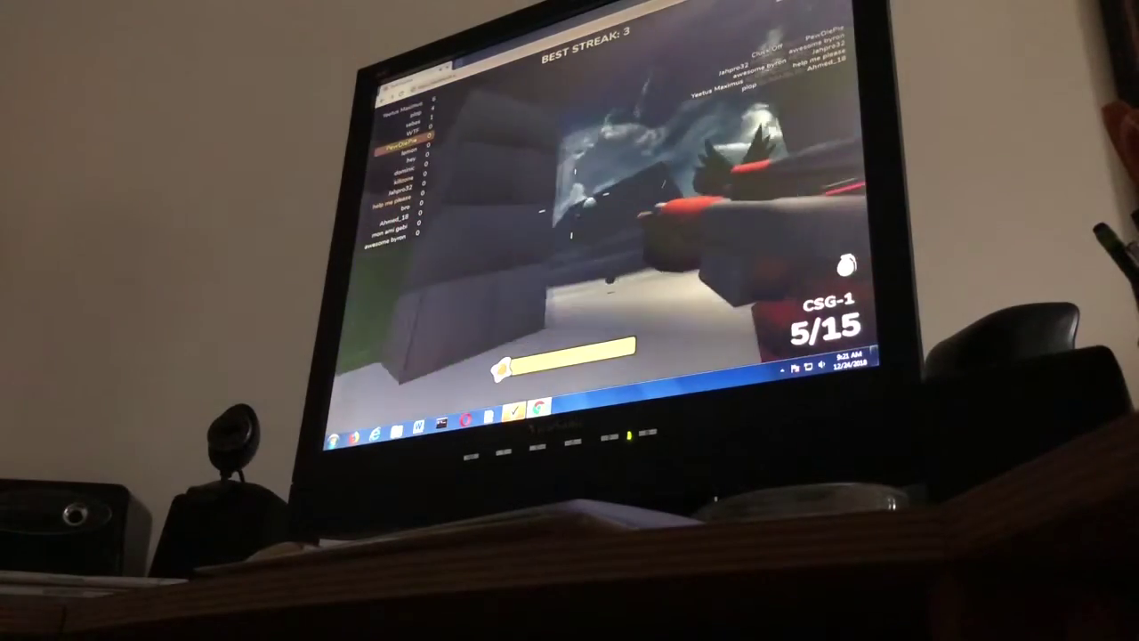
pyautogui.rightClick(573, 205)
pyautogui.click(572, 205)
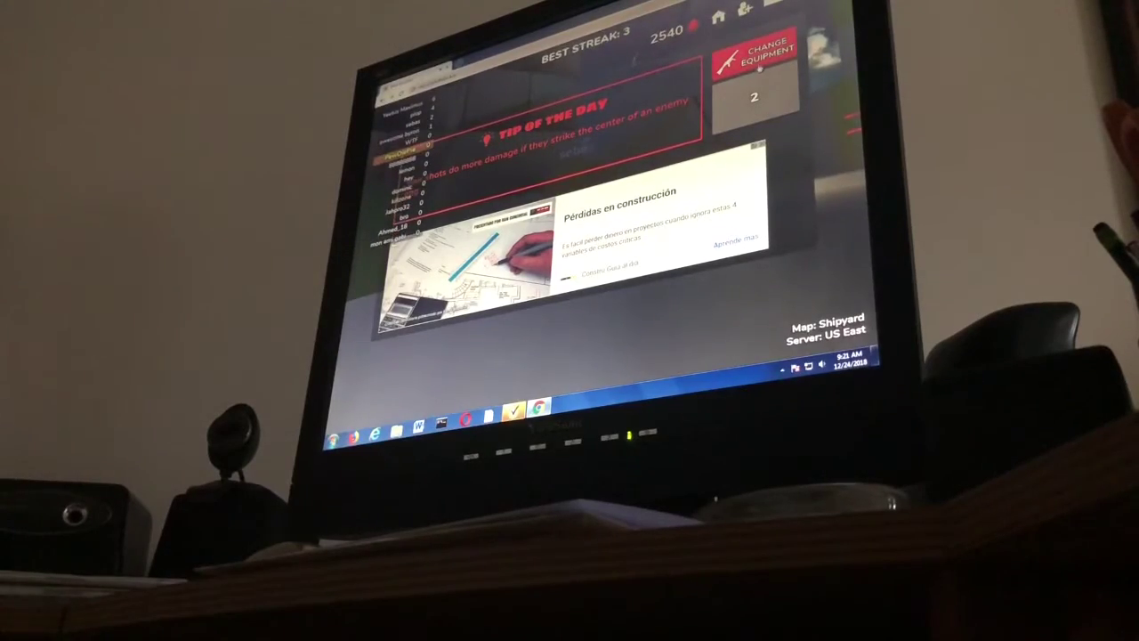
# - Respawn, shoot an enemy, reload, and fire two more scoped sniper shots
pyautogui.click(765, 105)
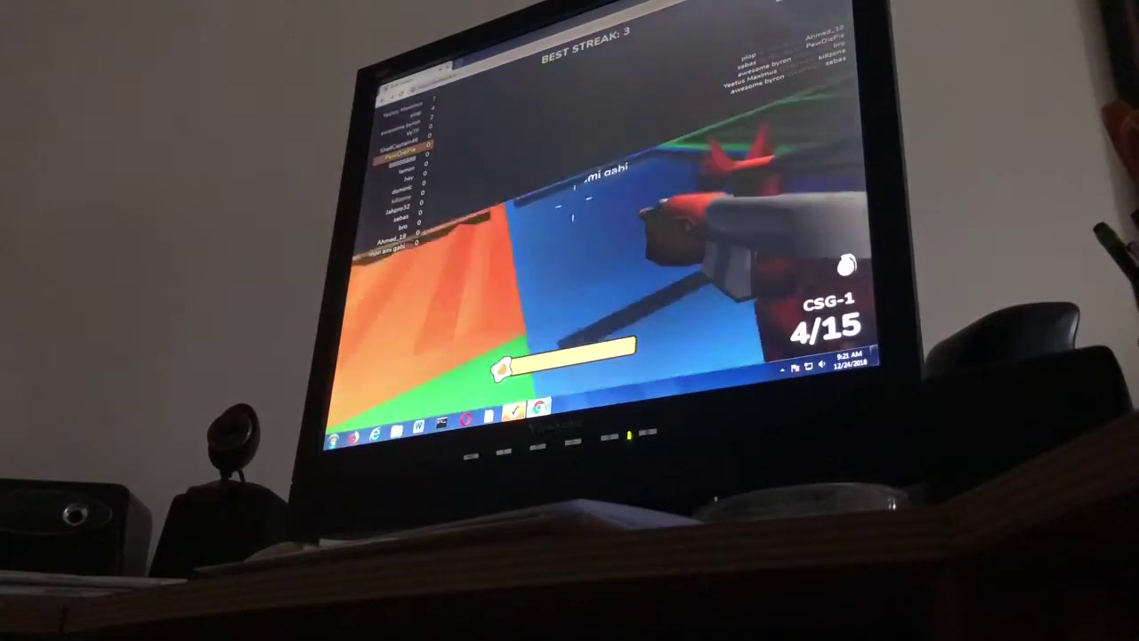
pyautogui.click(574, 202)
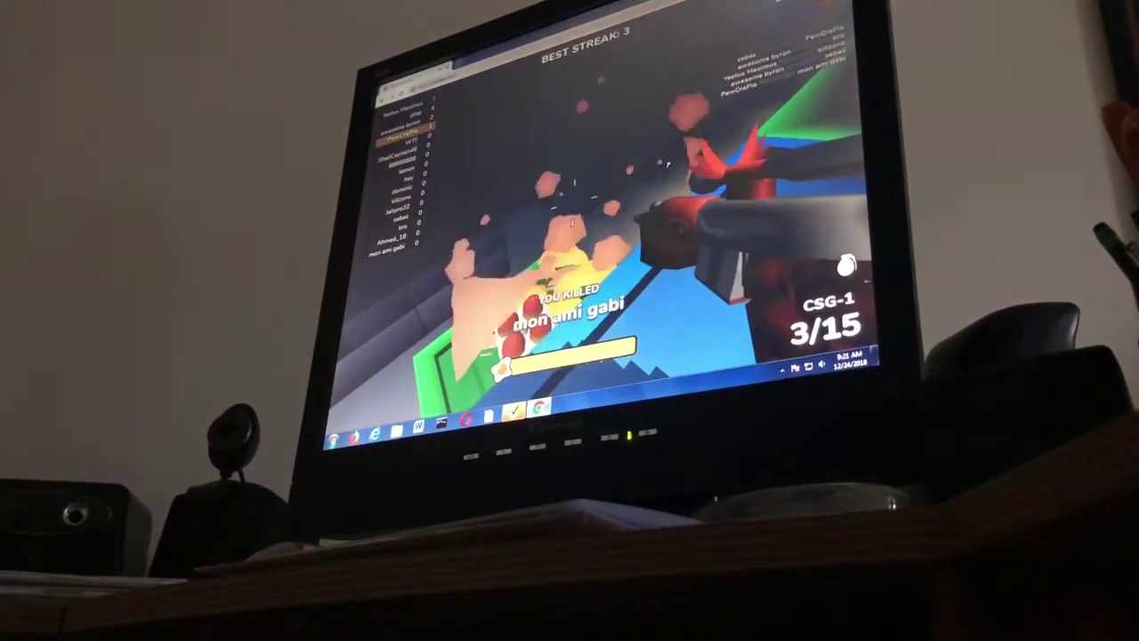
pyautogui.press('r')
pyautogui.rightClick(597, 204)
pyautogui.click(587, 200)
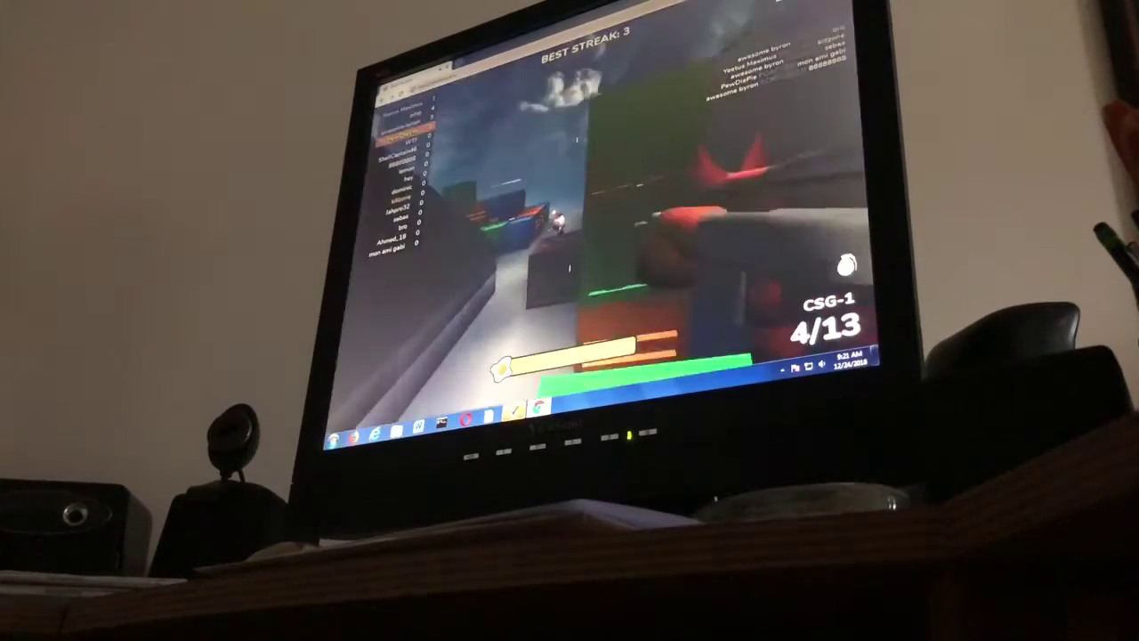
pyautogui.rightClick(588, 200)
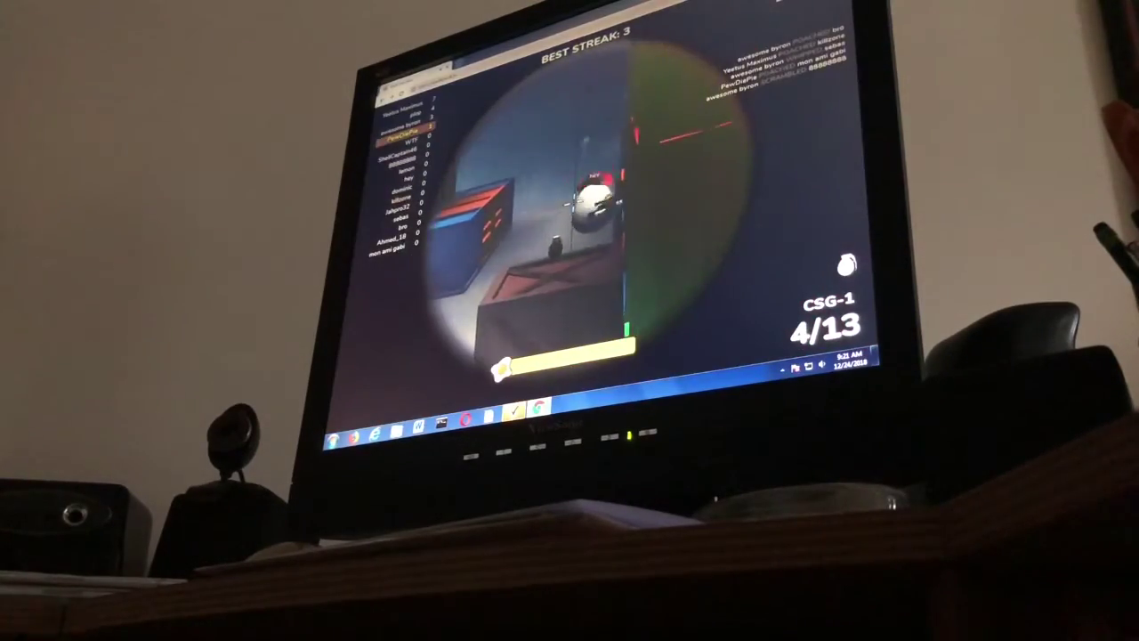
pyautogui.click(588, 201)
# - Scan for targets through the scope, reload, and shoot at the player lemon
pyautogui.rightClick(587, 201)
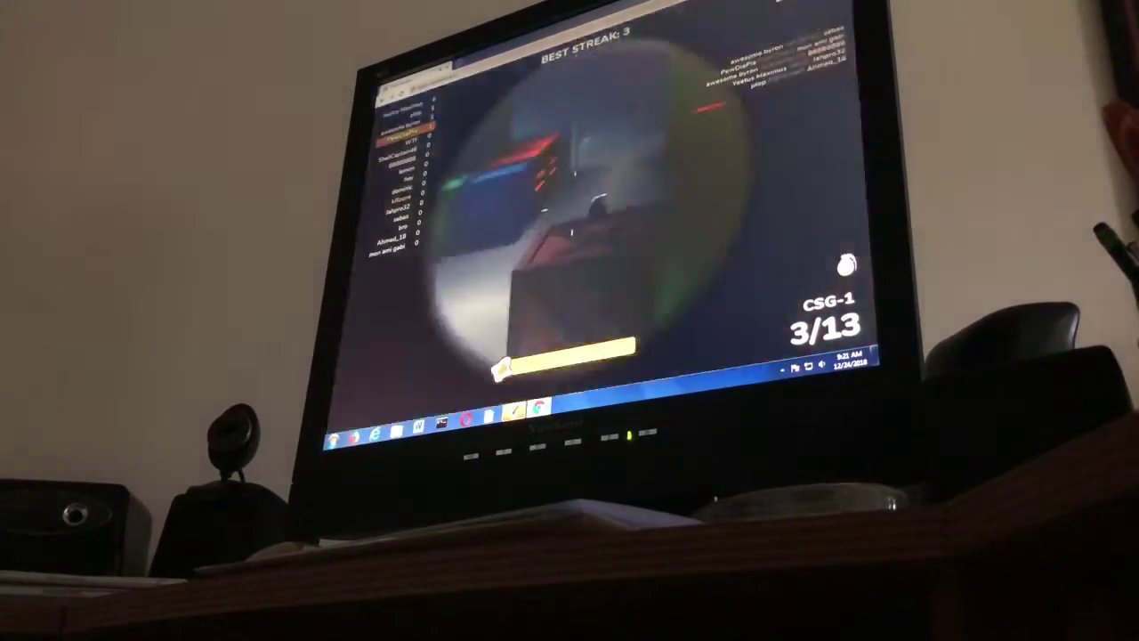
pyautogui.rightClick(587, 200)
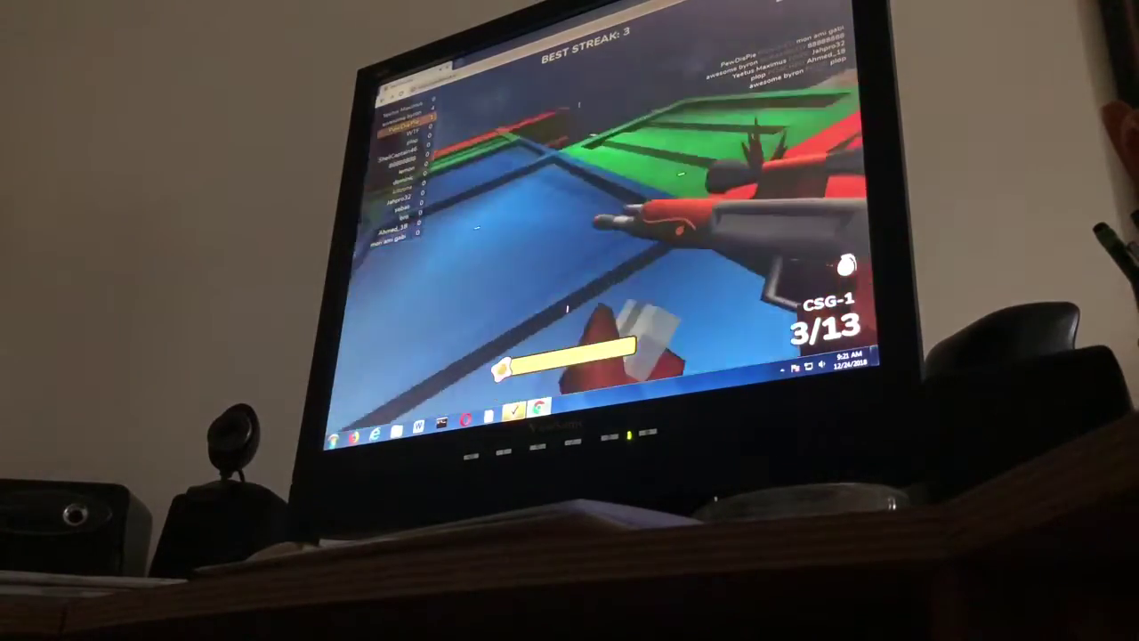
pyautogui.press('r')
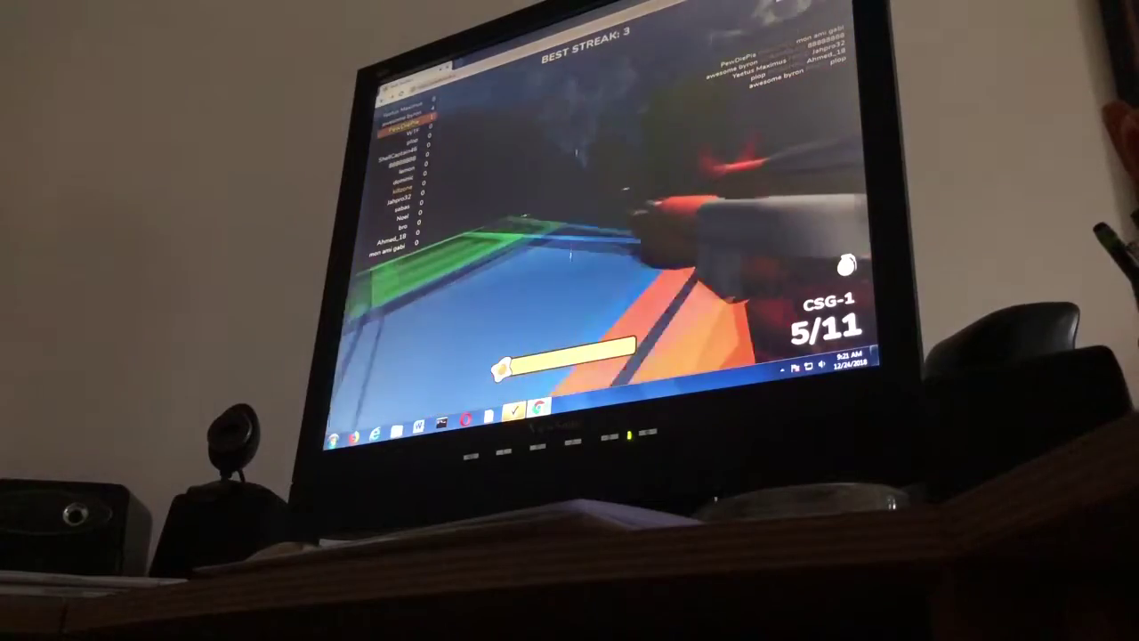
pyautogui.rightClick(572, 227)
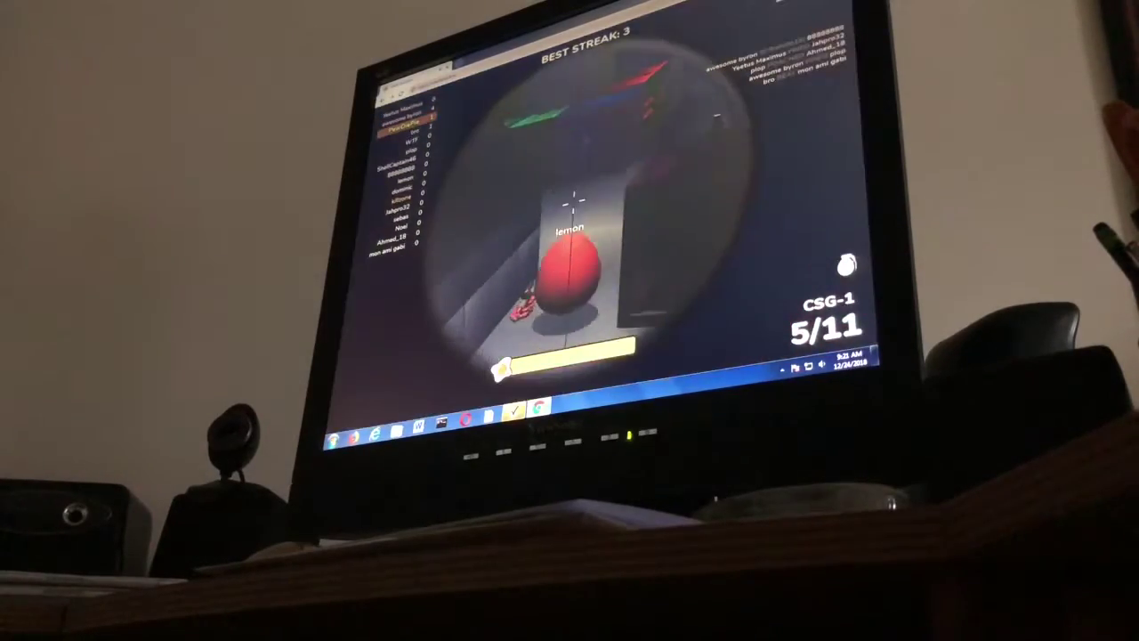
pyautogui.click(572, 227)
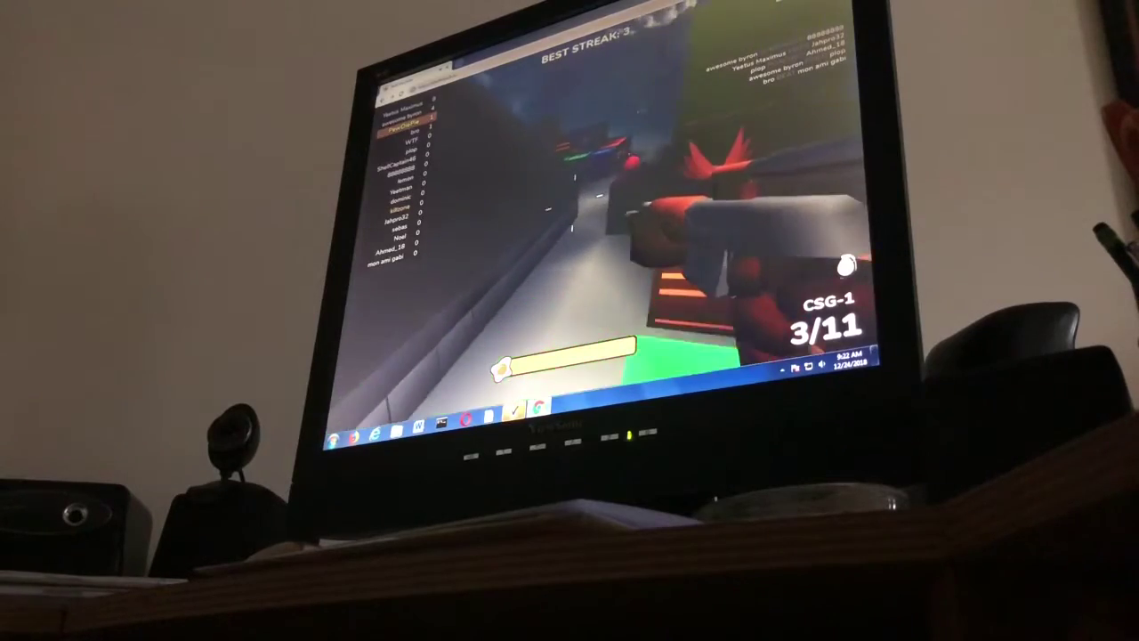
# - Fire and reload the Cluck 9mm, then return to CSG-1 scoped shots until killed
pyautogui.press('q')
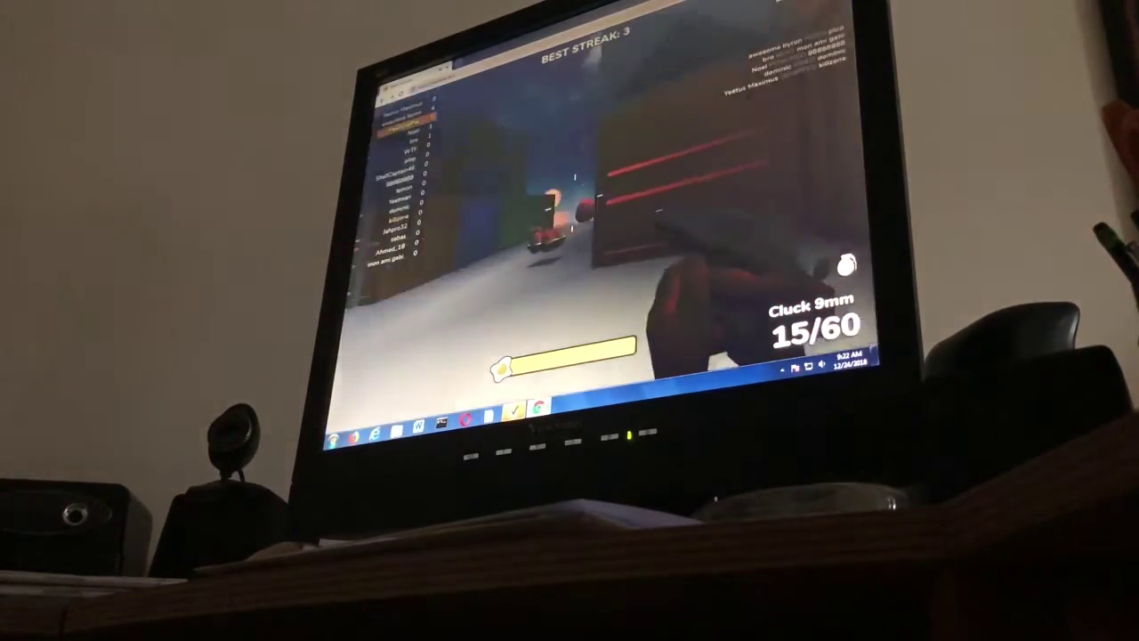
pyautogui.click(575, 182)
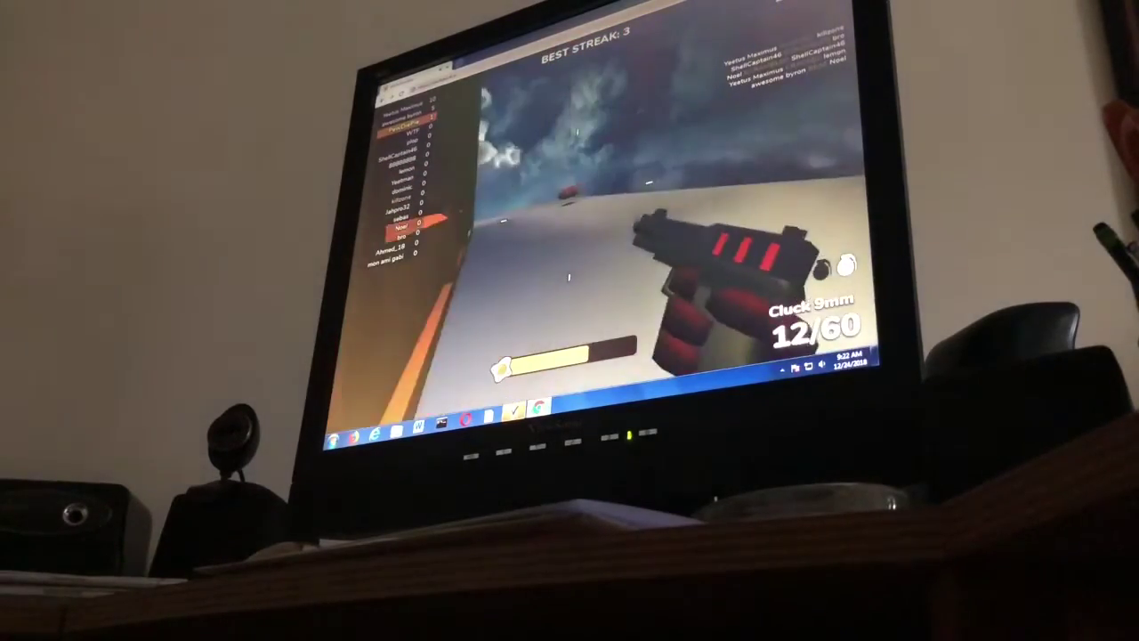
pyautogui.press('r')
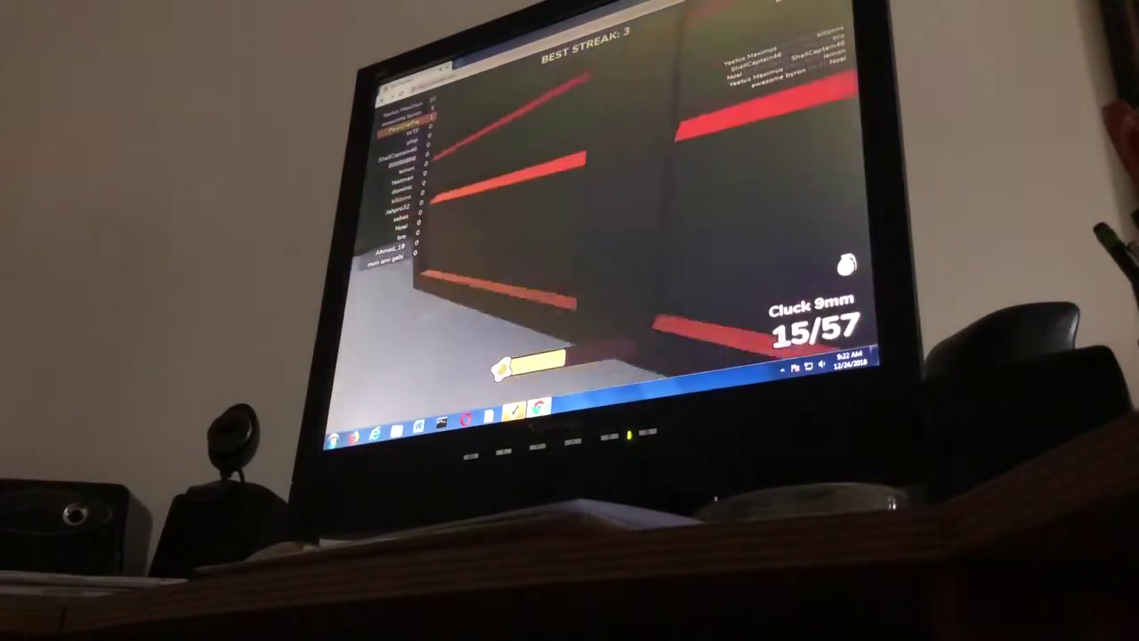
pyautogui.press('1')
pyautogui.click(570, 227)
pyautogui.rightClick(571, 242)
pyautogui.click(570, 242)
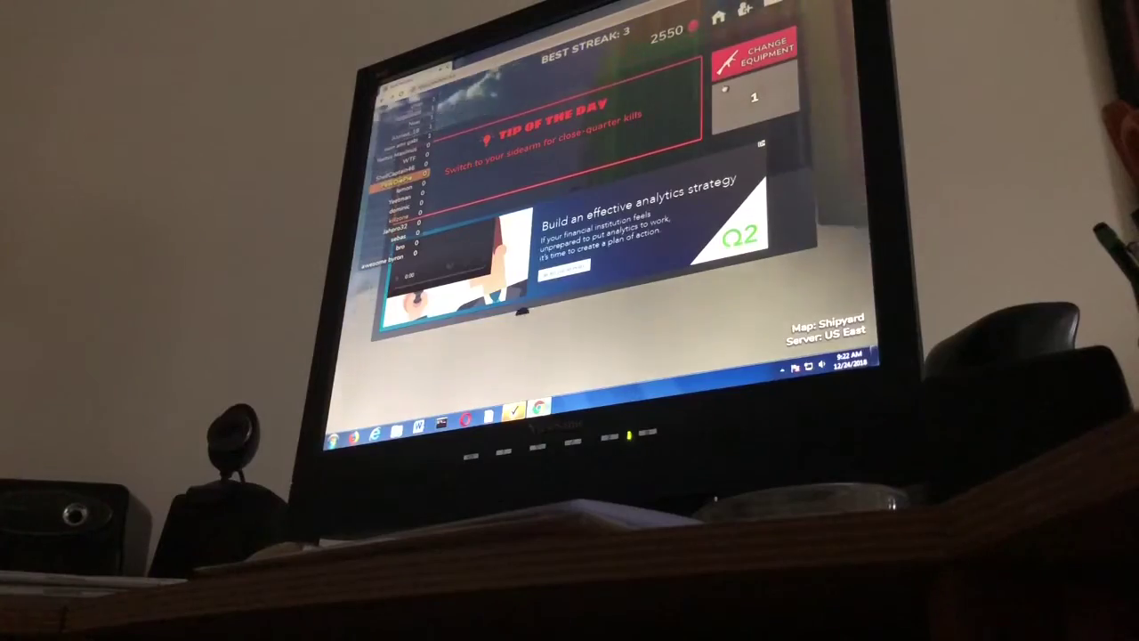
# - Respawn on Shipyard and snipe the egg player ahead, finishing off lemon
pyautogui.click(761, 117)
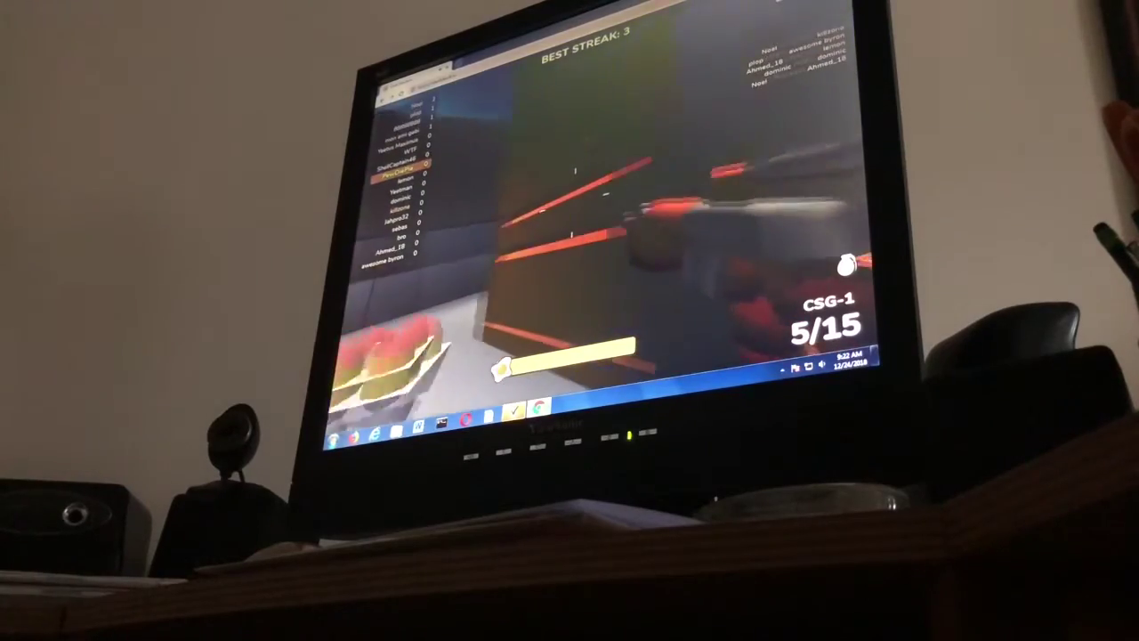
pyautogui.rightClick(574, 203)
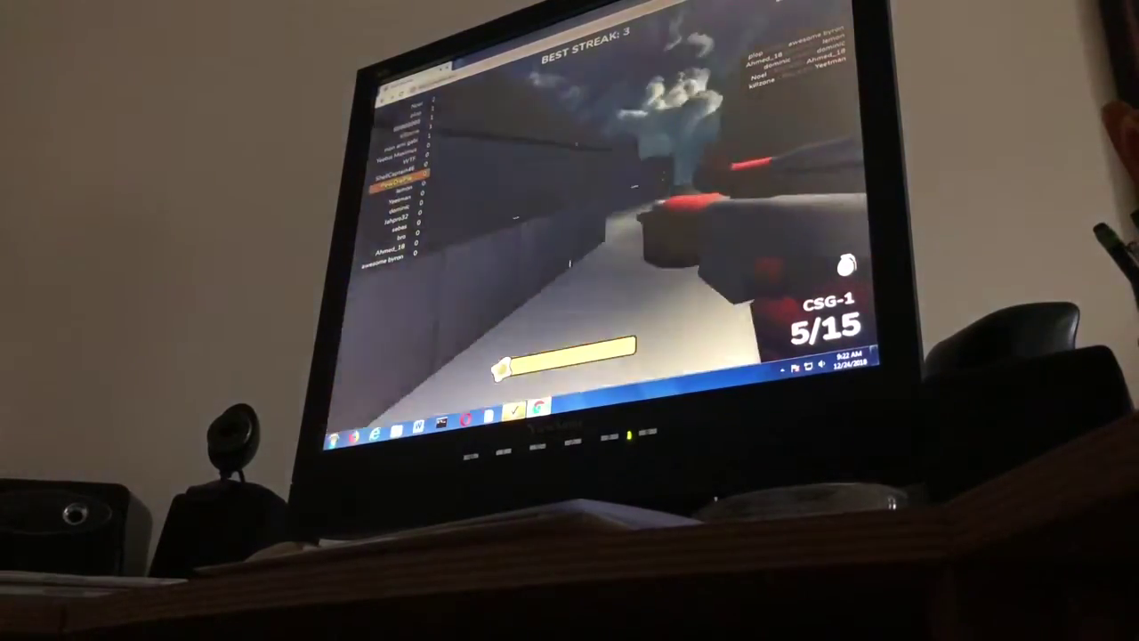
pyautogui.click(572, 214)
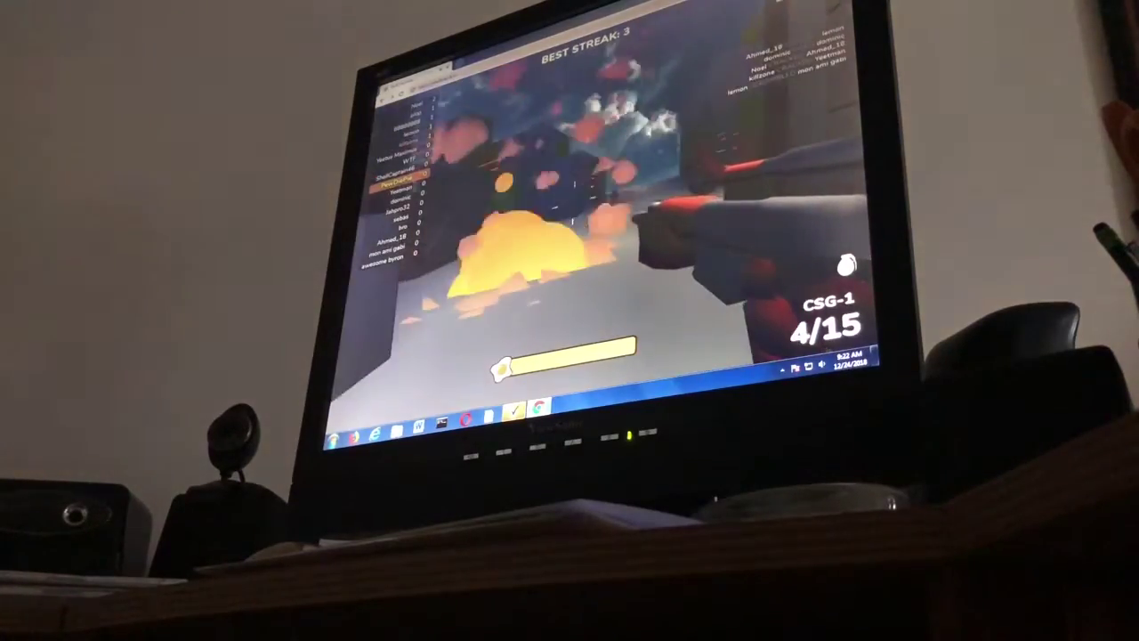
pyautogui.click(572, 205)
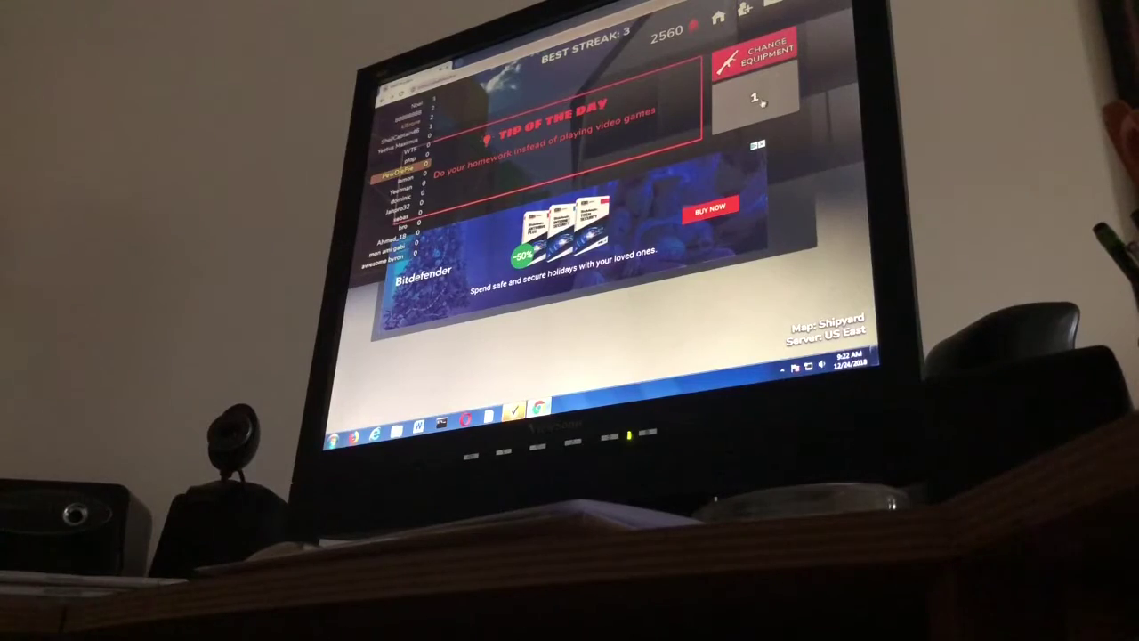
# - Respawn again and fire two quick scoped sniper shots
pyautogui.click(758, 100)
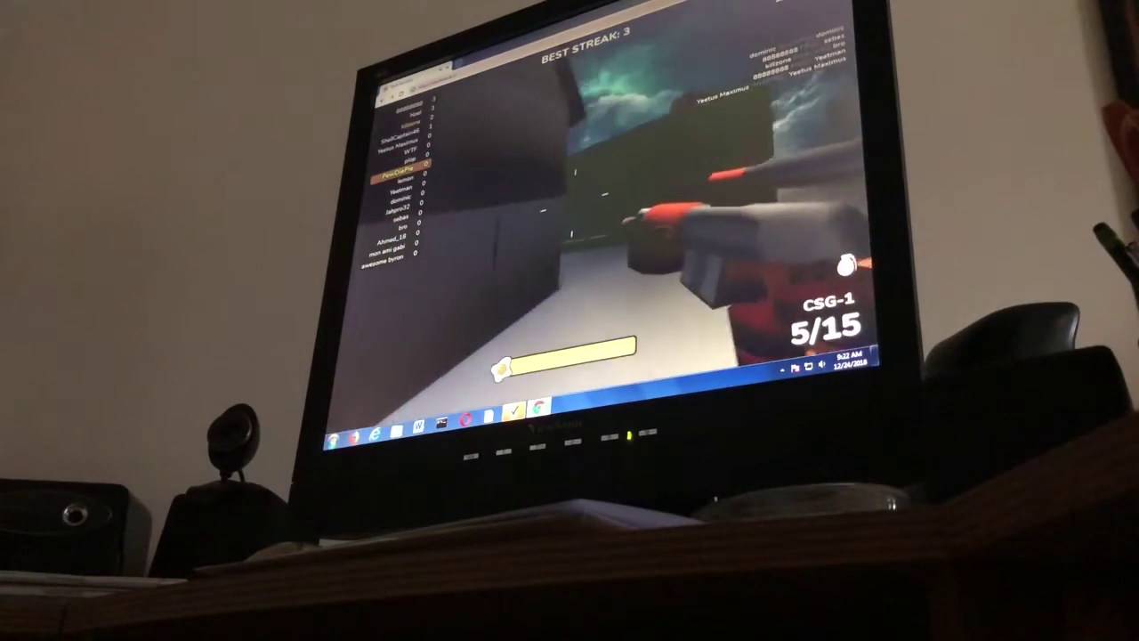
pyautogui.rightClick(578, 204)
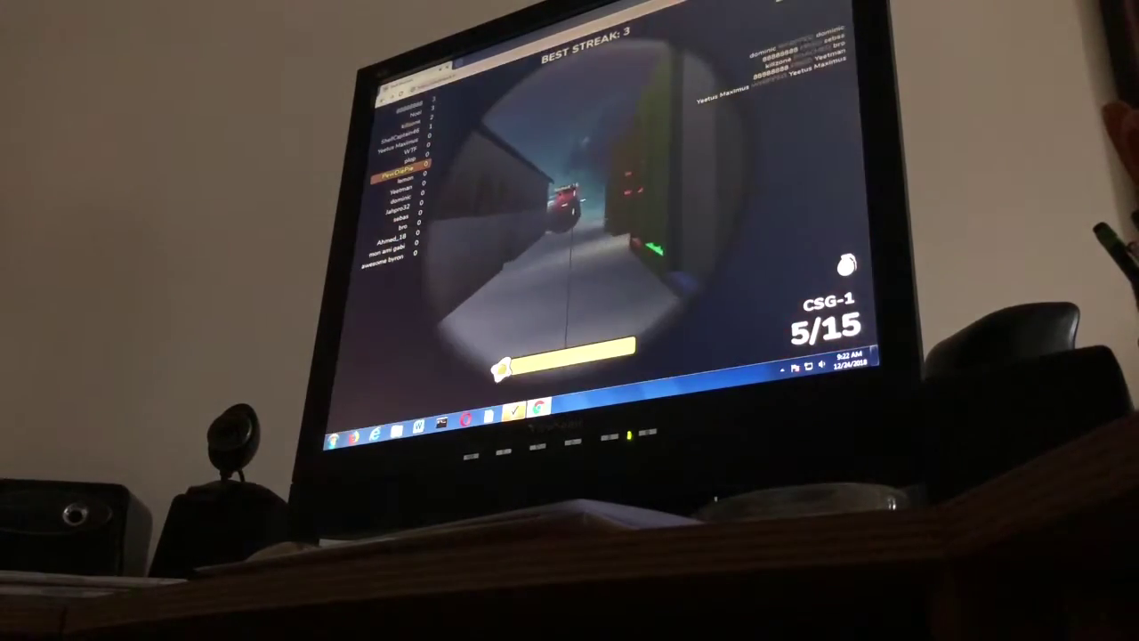
pyautogui.click(578, 214)
pyautogui.rightClick(579, 214)
pyautogui.click(578, 214)
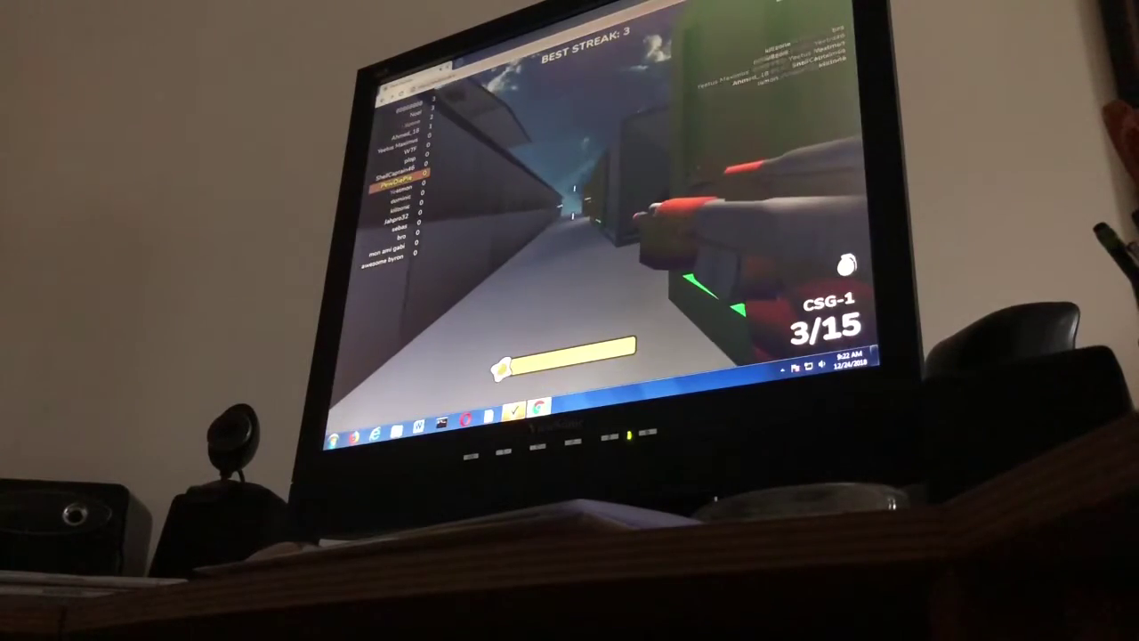
pyautogui.press('q')
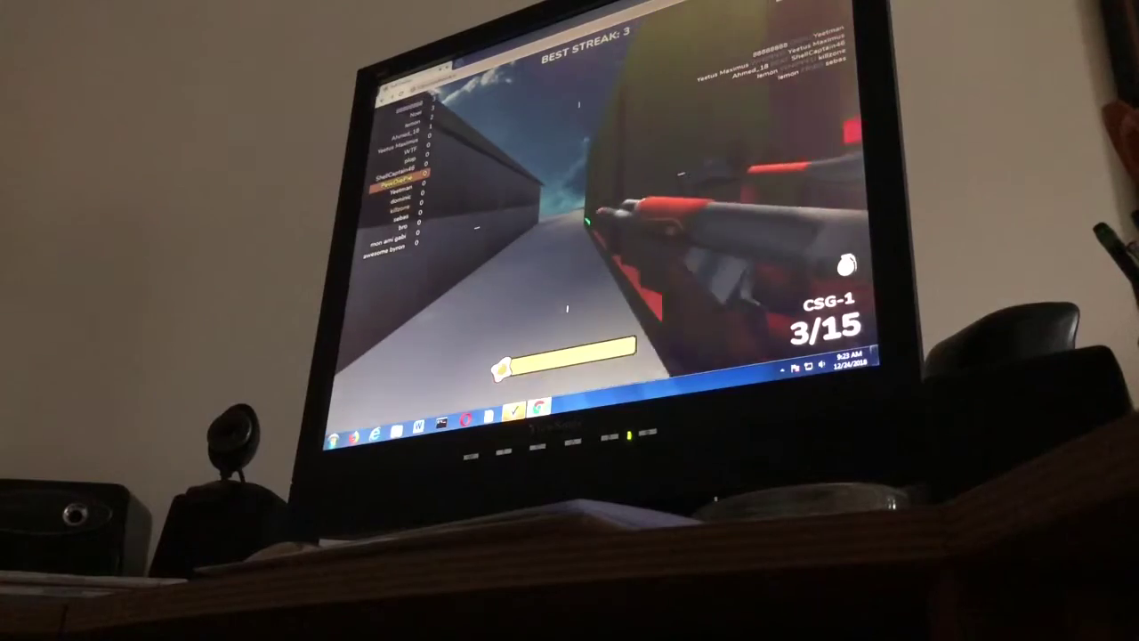
pyautogui.press('r')
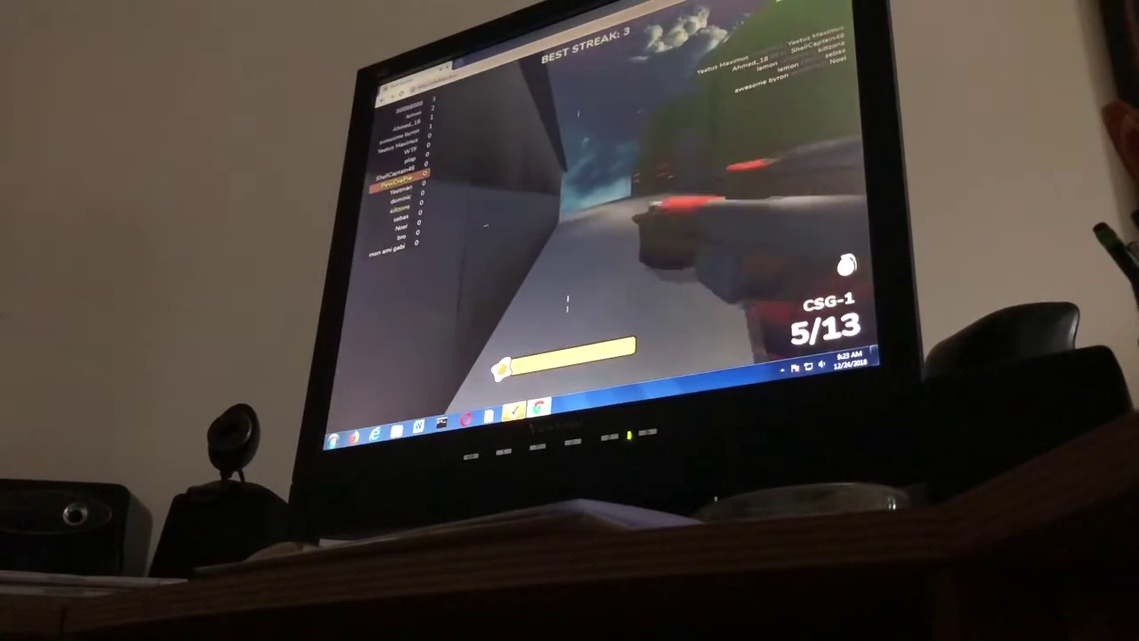
pyautogui.rightClick(572, 250)
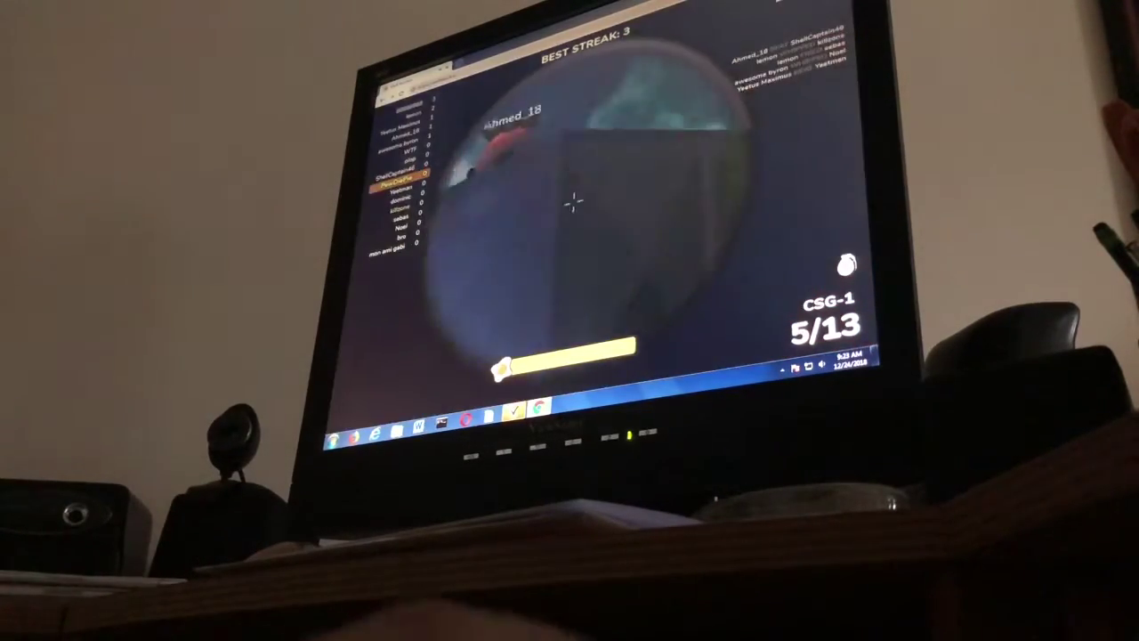
pyautogui.click(572, 244)
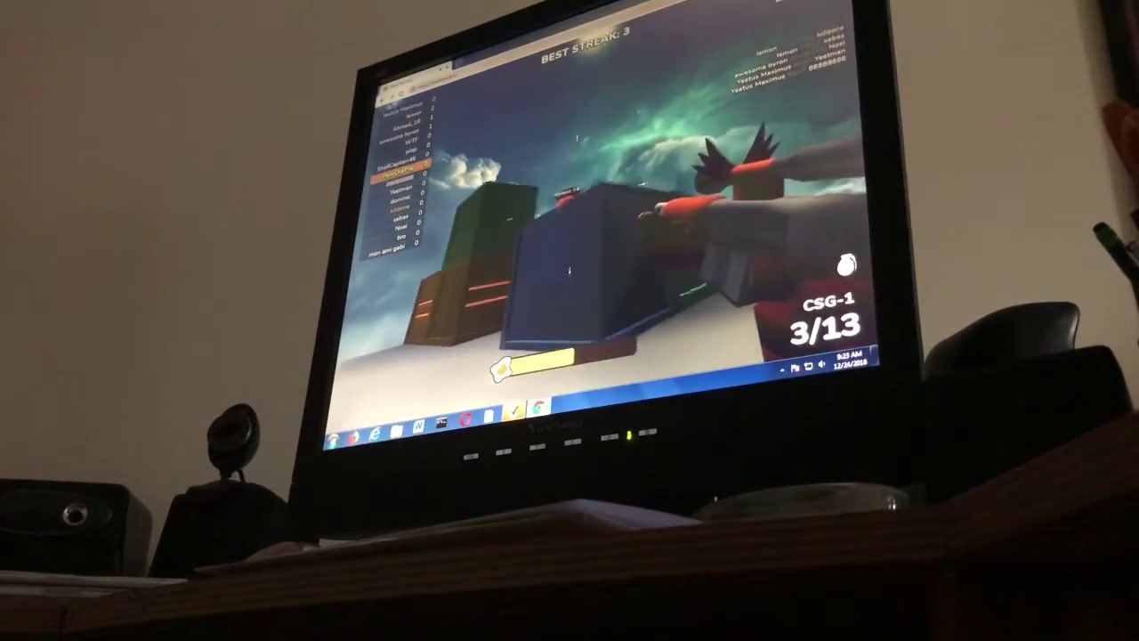
pyautogui.click(572, 230)
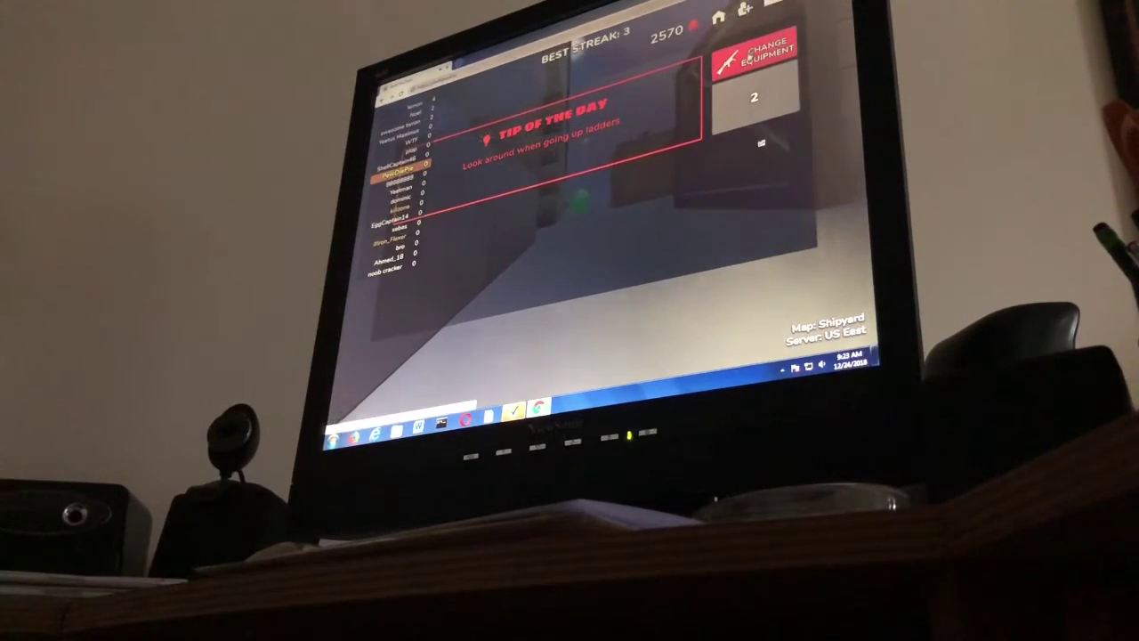
# - Visit the equipment screen, back out without changes, and respawn into Shipyard
pyautogui.click(750, 57)
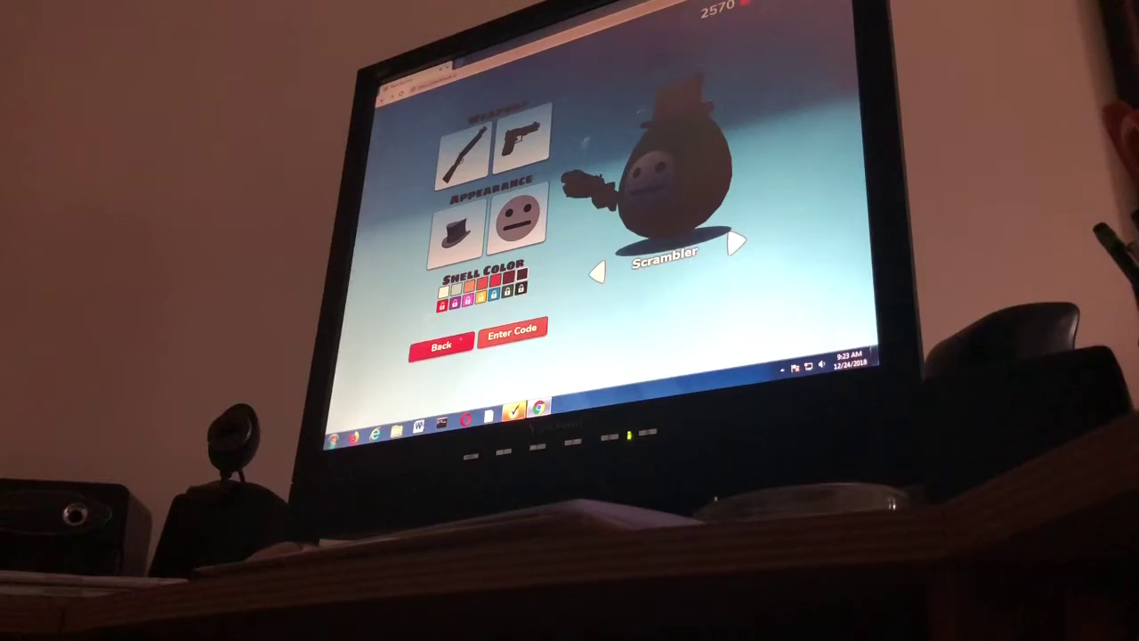
pyautogui.click(441, 345)
pyautogui.click(757, 101)
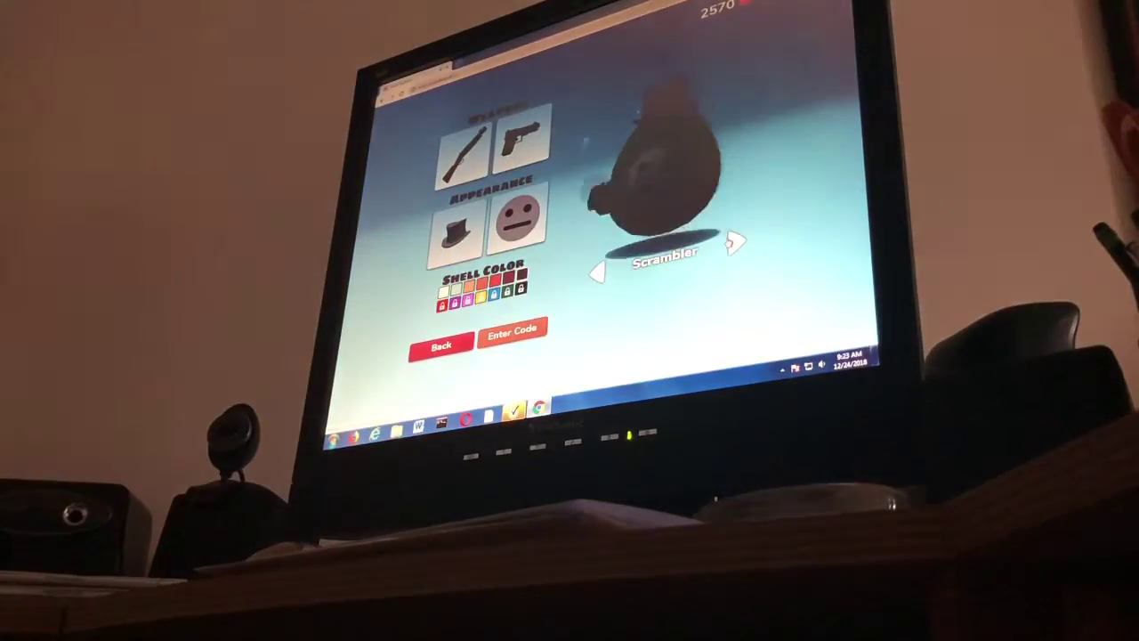
# - Set the egg class to Free Ranger, close customisation, and respawn with the CSG-1
pyautogui.click(734, 242)
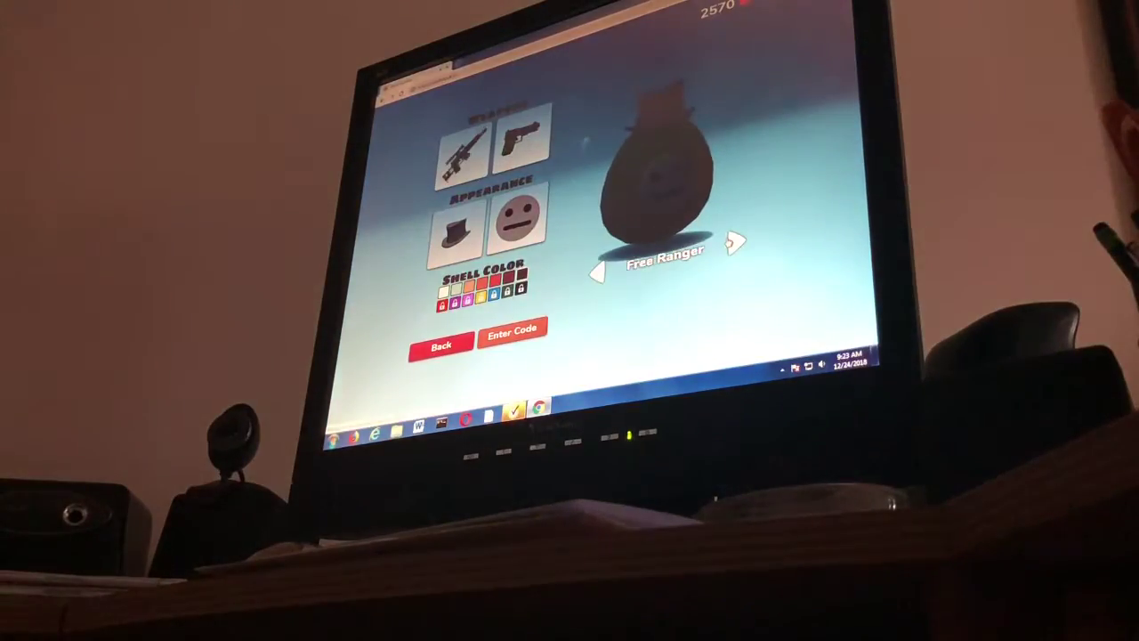
pyautogui.click(441, 347)
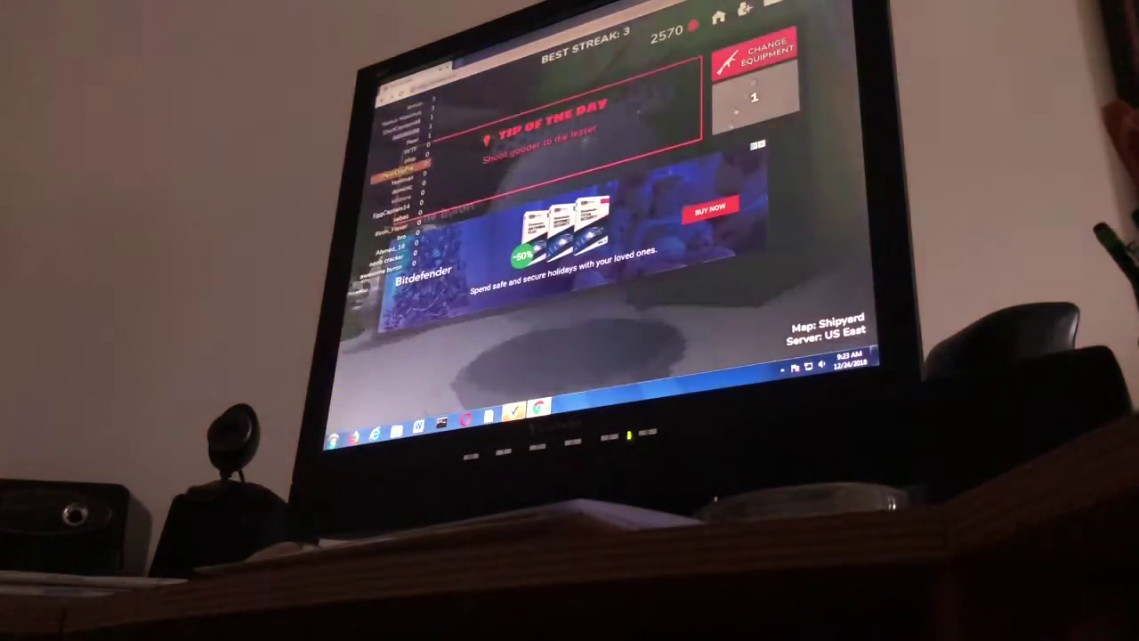
pyautogui.click(753, 102)
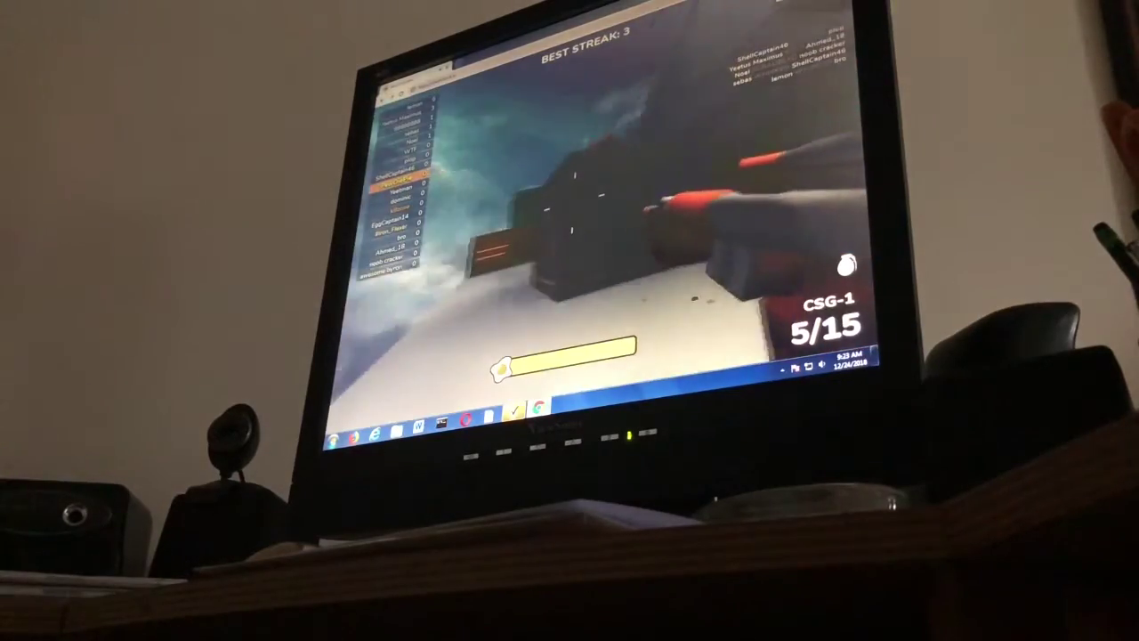
# - Fire a sniper shot, scope in and out, and swap to the Cluck 9mm and back
pyautogui.click(572, 227)
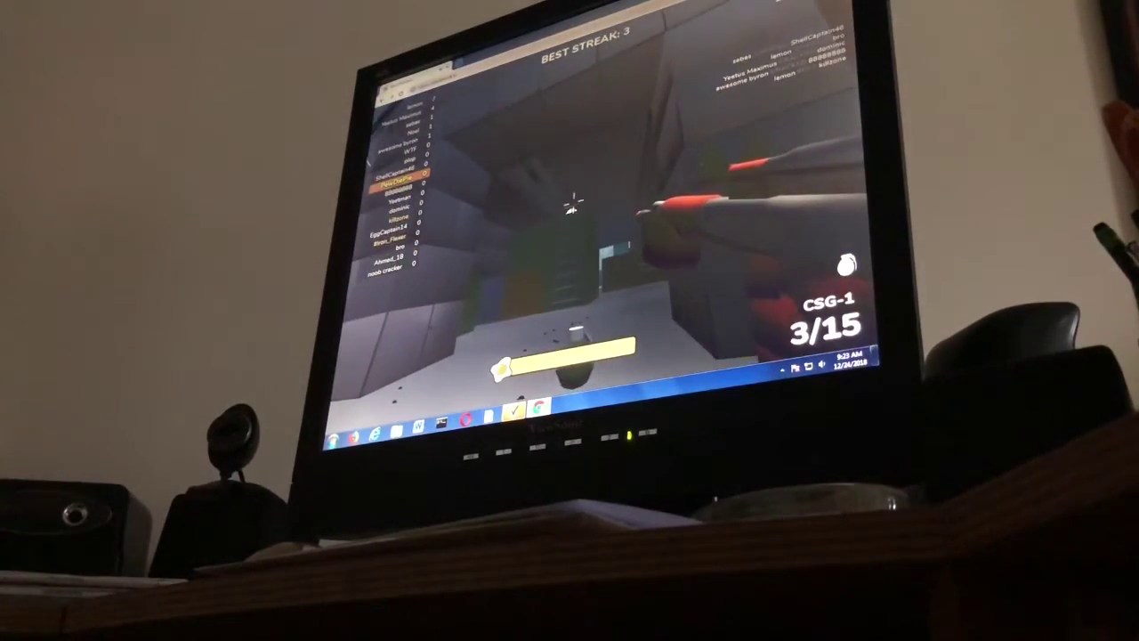
pyautogui.rightClick(574, 203)
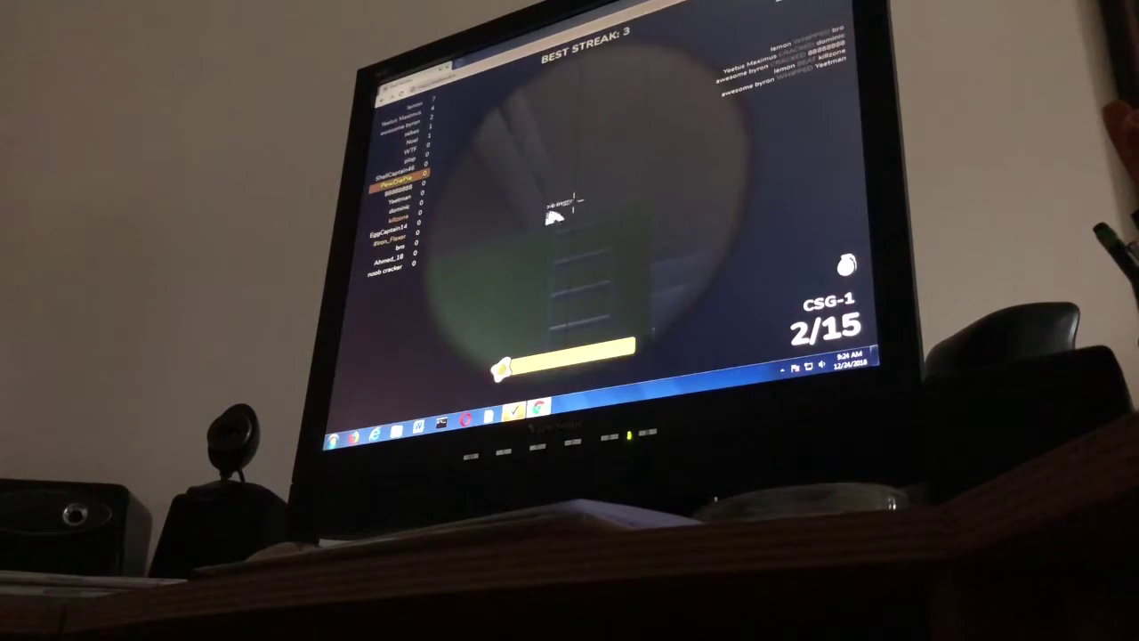
pyautogui.rightClick(574, 202)
pyautogui.press('q')
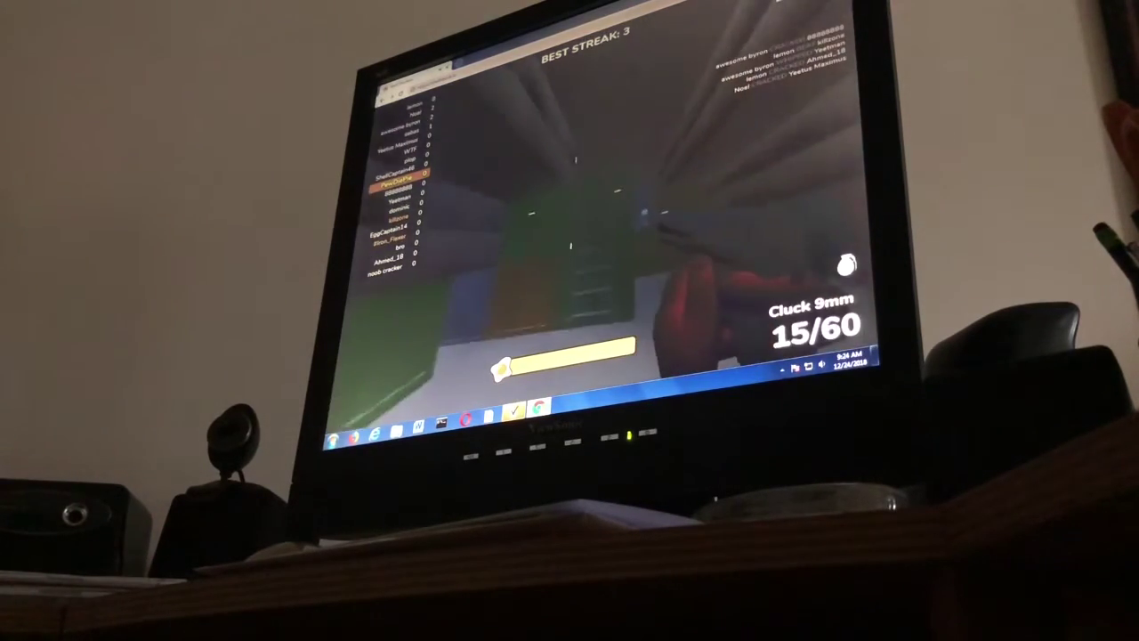
pyautogui.press('q')
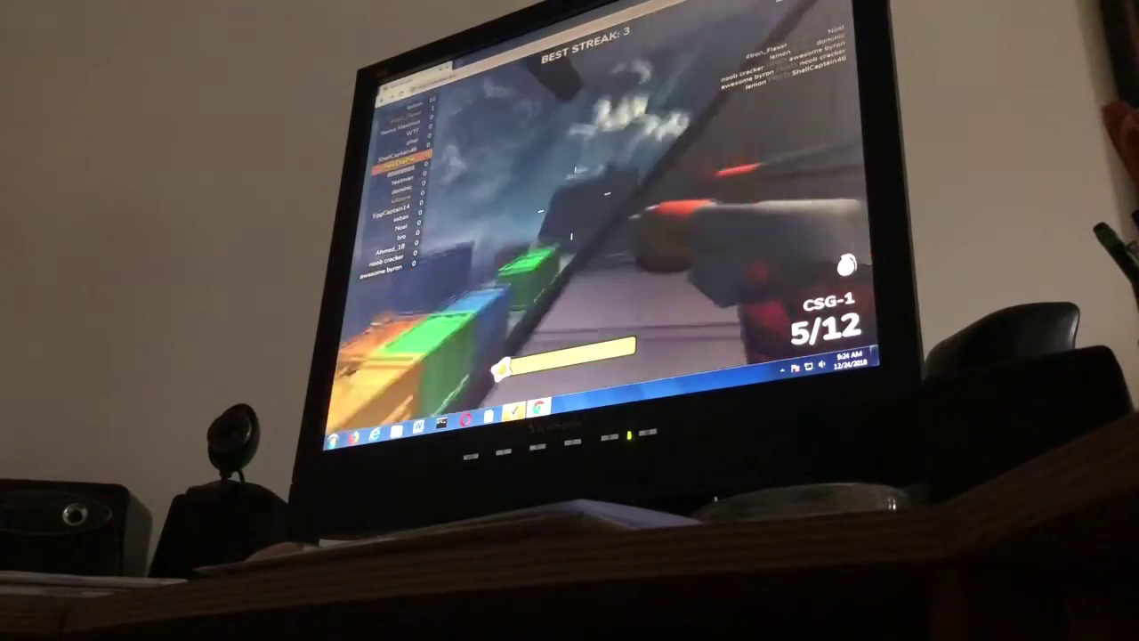
# - Scope toward the green crates and fire until opponent 88888888 is eliminated
pyautogui.rightClick(587, 200)
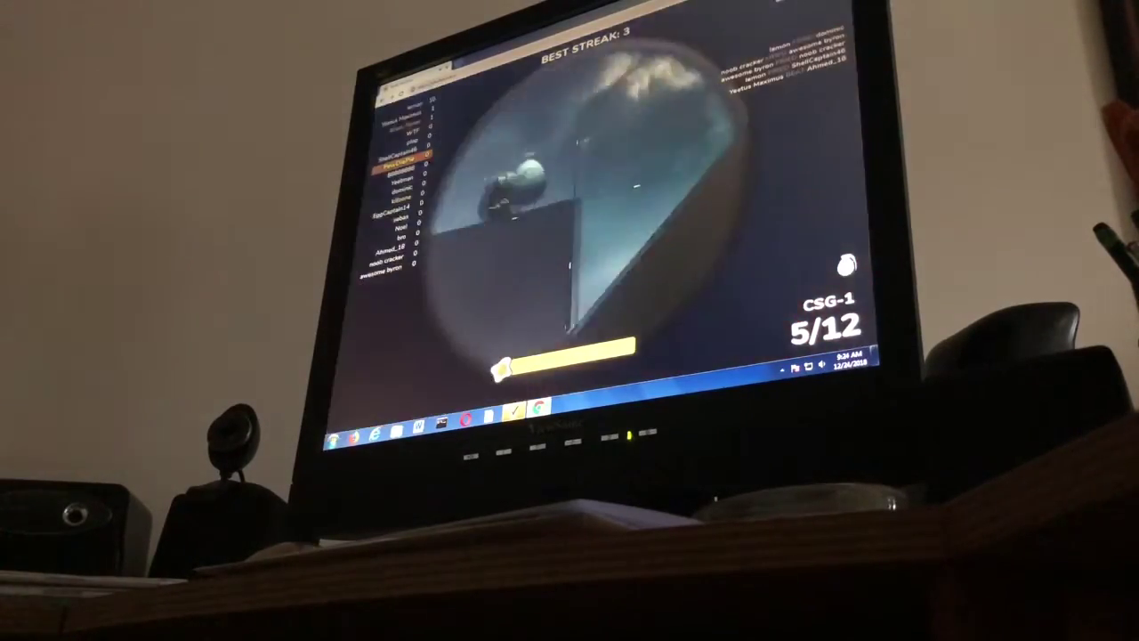
pyautogui.click(574, 203)
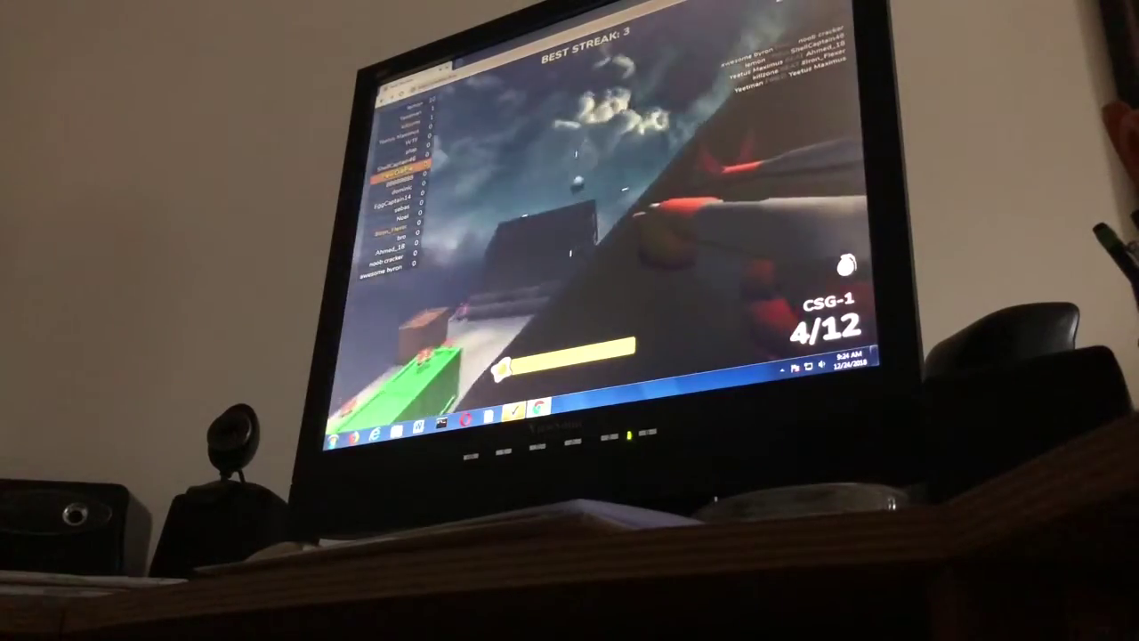
pyautogui.click(579, 201)
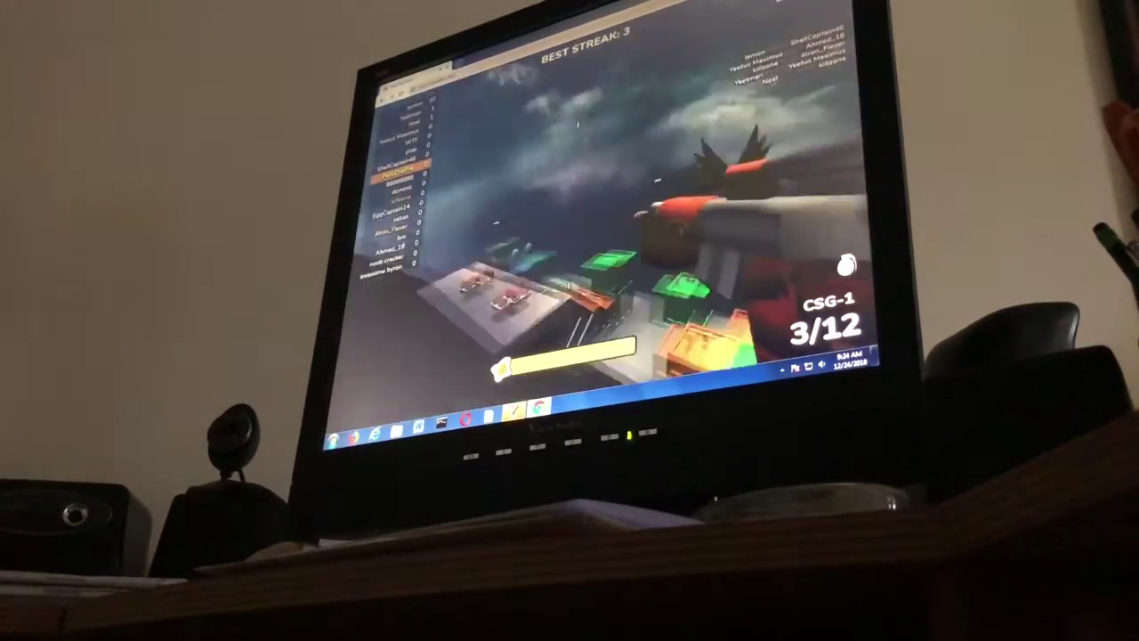
pyautogui.rightClick(587, 201)
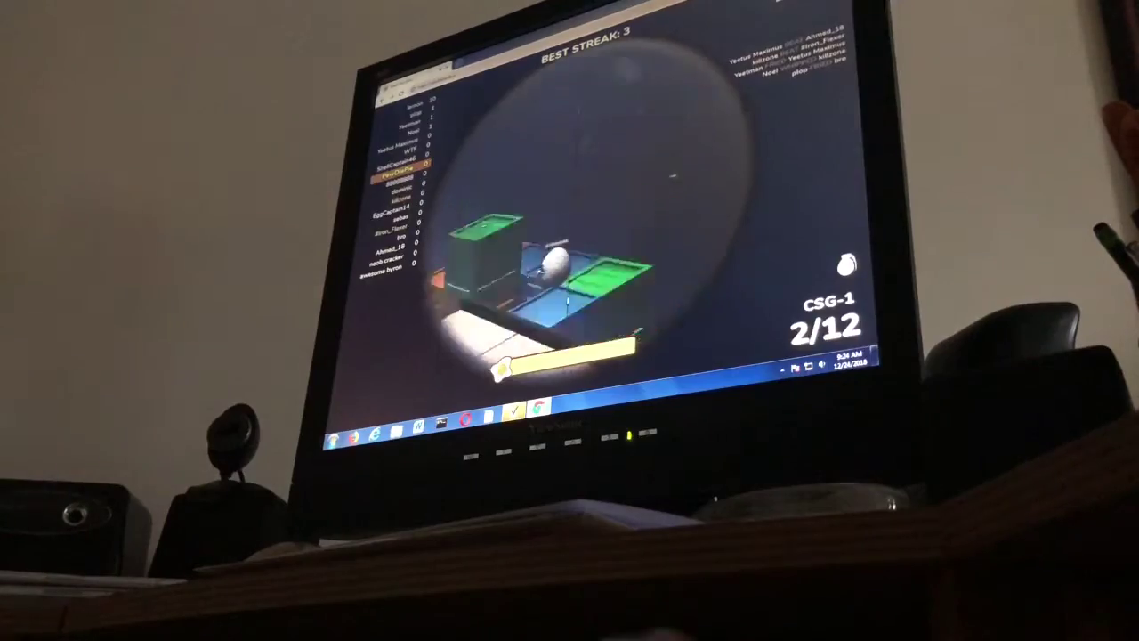
pyautogui.click(575, 203)
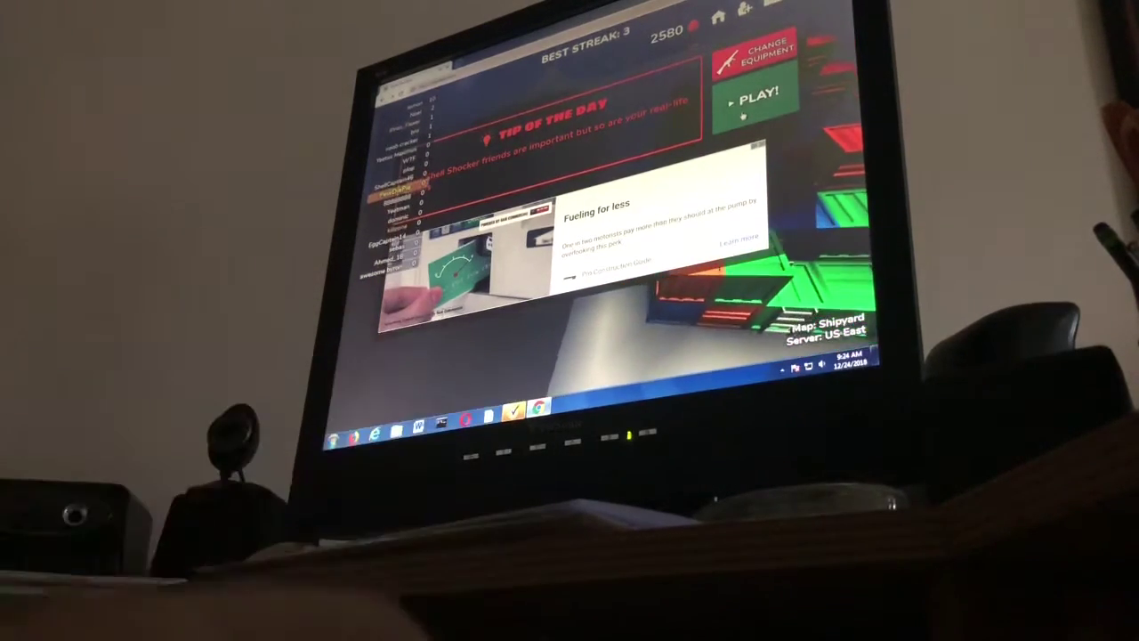
pyautogui.click(745, 98)
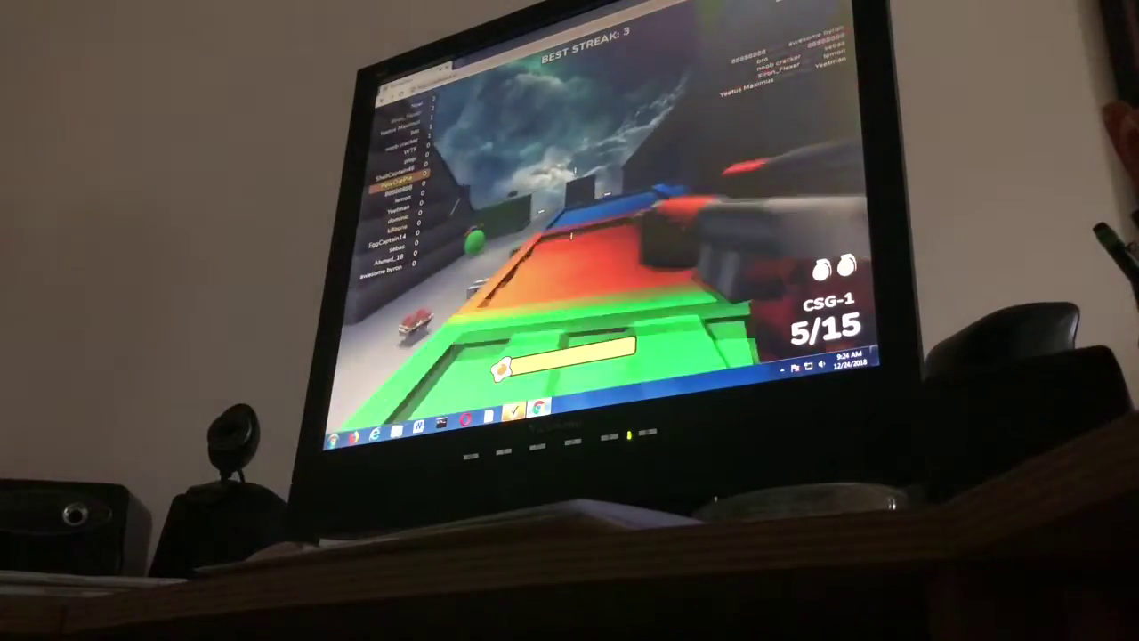
pyautogui.rightClick(578, 223)
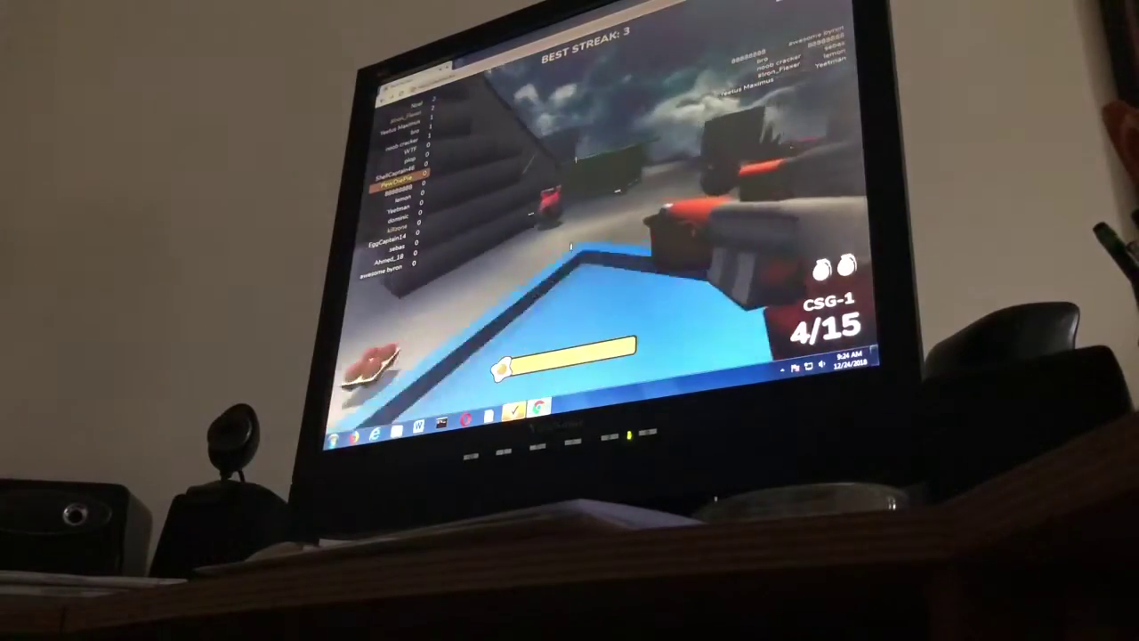
pyautogui.rightClick(570, 236)
pyautogui.click(569, 236)
pyautogui.rightClick(571, 238)
pyautogui.click(570, 238)
pyautogui.rightClick(569, 236)
pyautogui.click(570, 236)
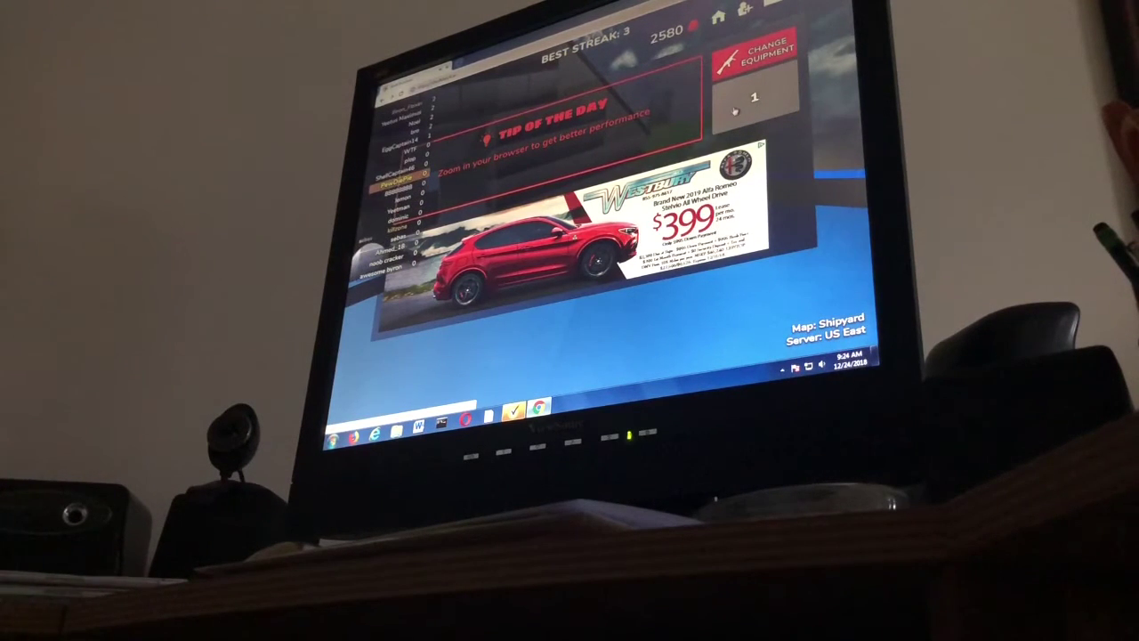
# - Respawn, move into the grey corridor, reload, and eliminate the nearby opponent
pyautogui.click(748, 100)
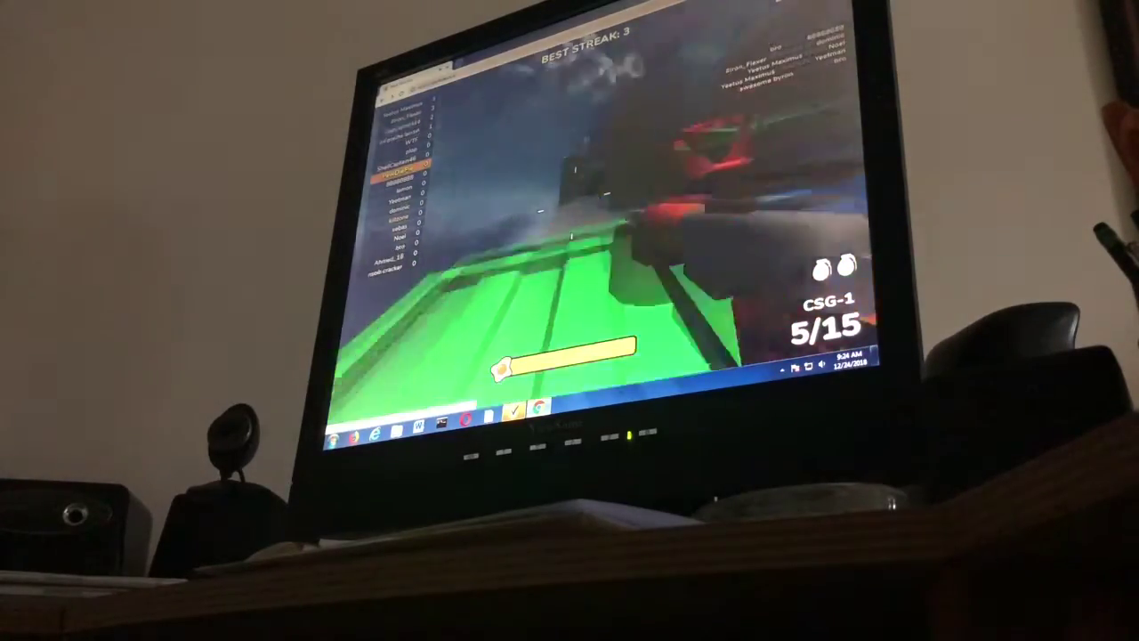
pyautogui.click(574, 234)
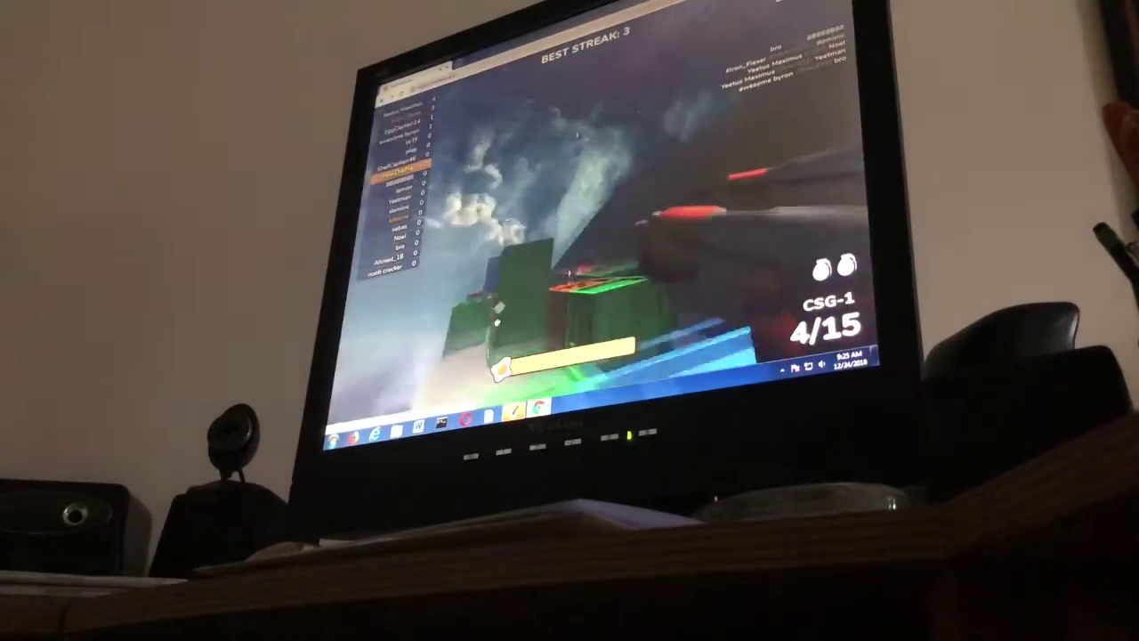
pyautogui.press('w')
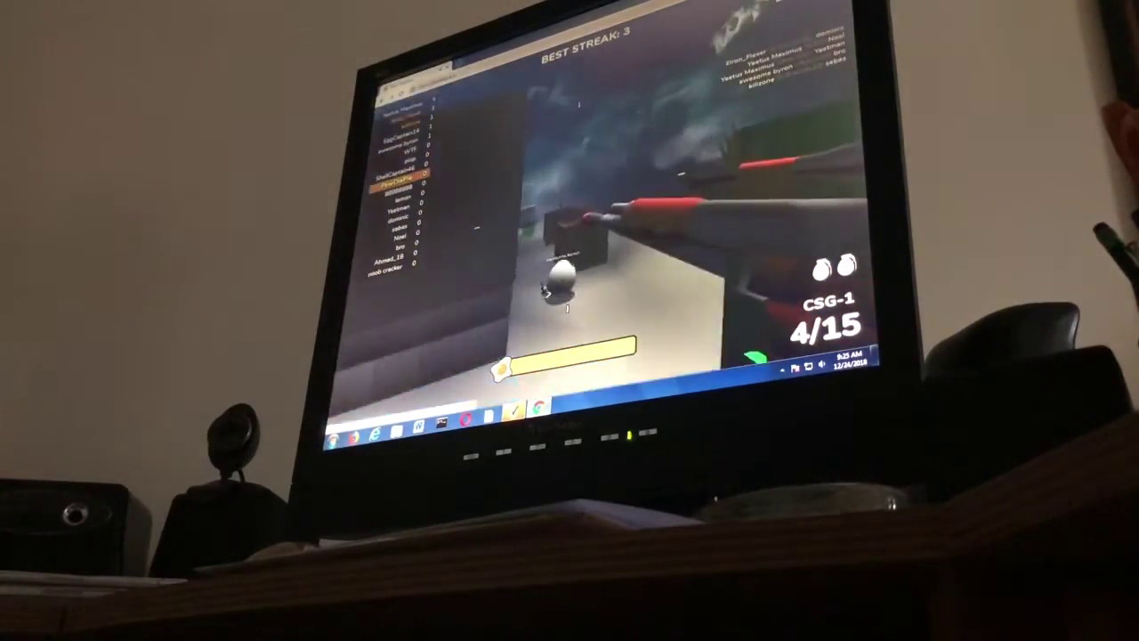
pyautogui.press('r')
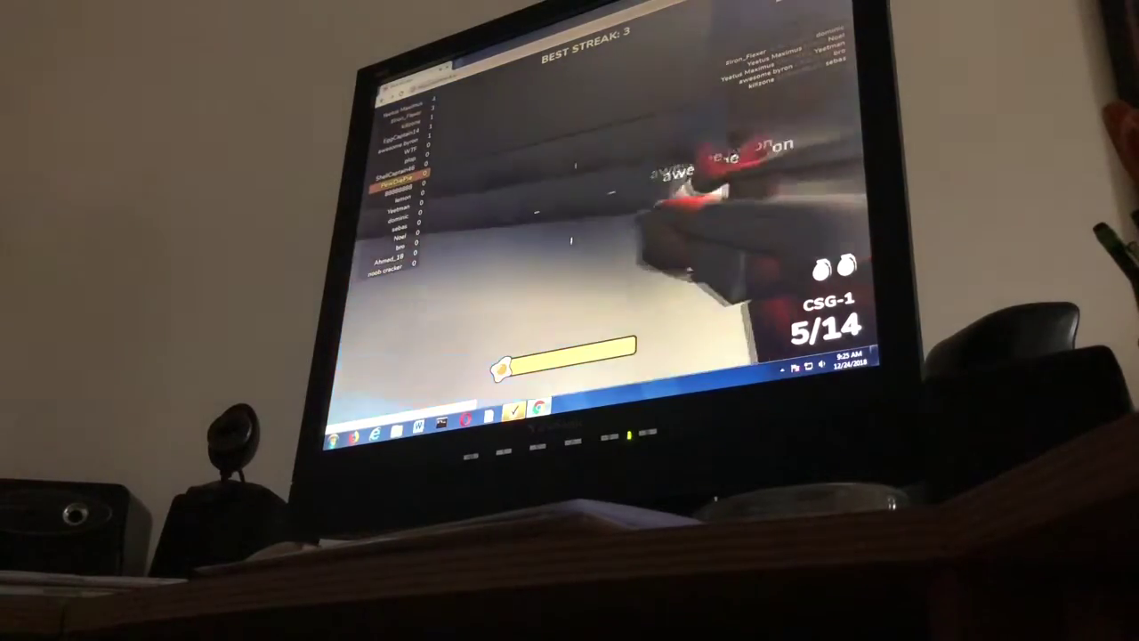
pyautogui.click(574, 209)
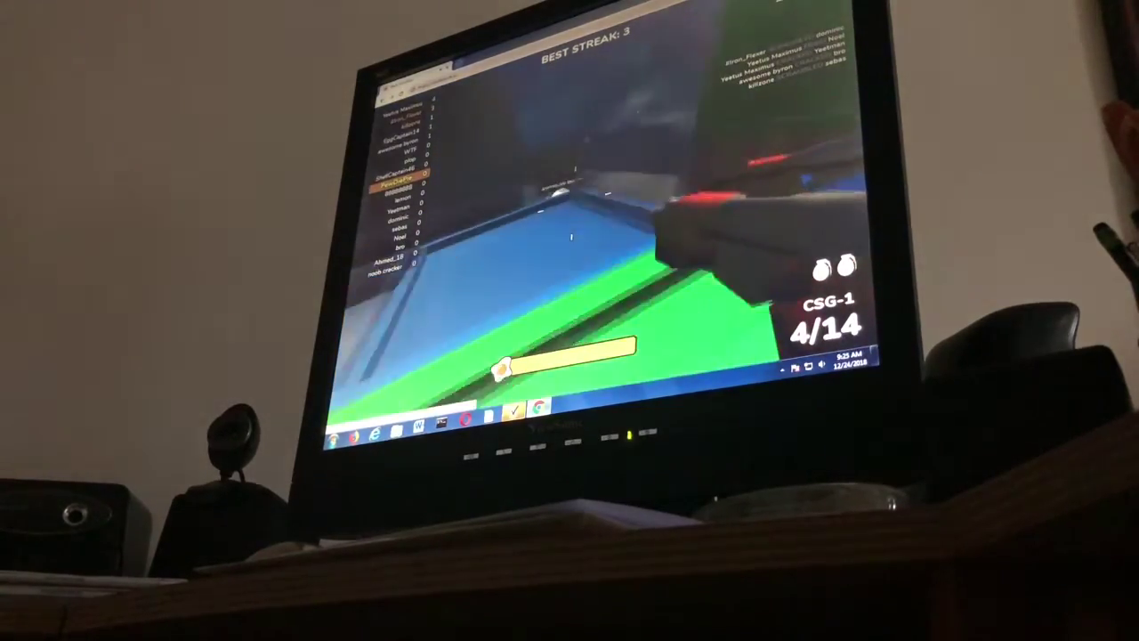
pyautogui.click(574, 214)
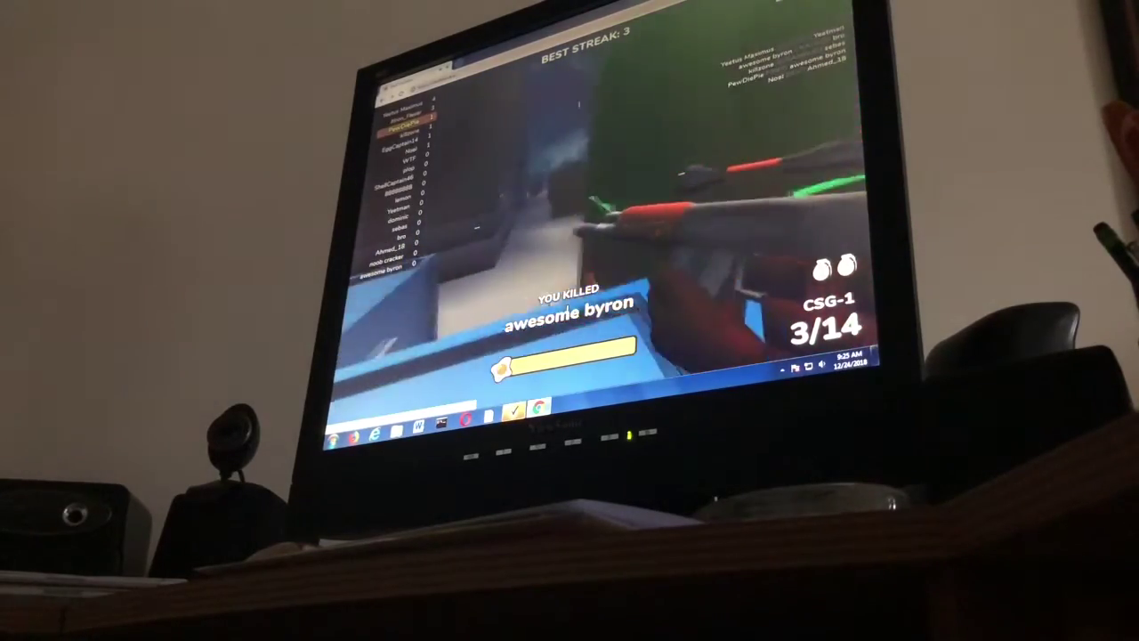
# - Reload and snipe sebas for a 2-kill streak, then fire back at an attacker
pyautogui.press('r')
pyautogui.rightClick(574, 214)
pyautogui.click(574, 214)
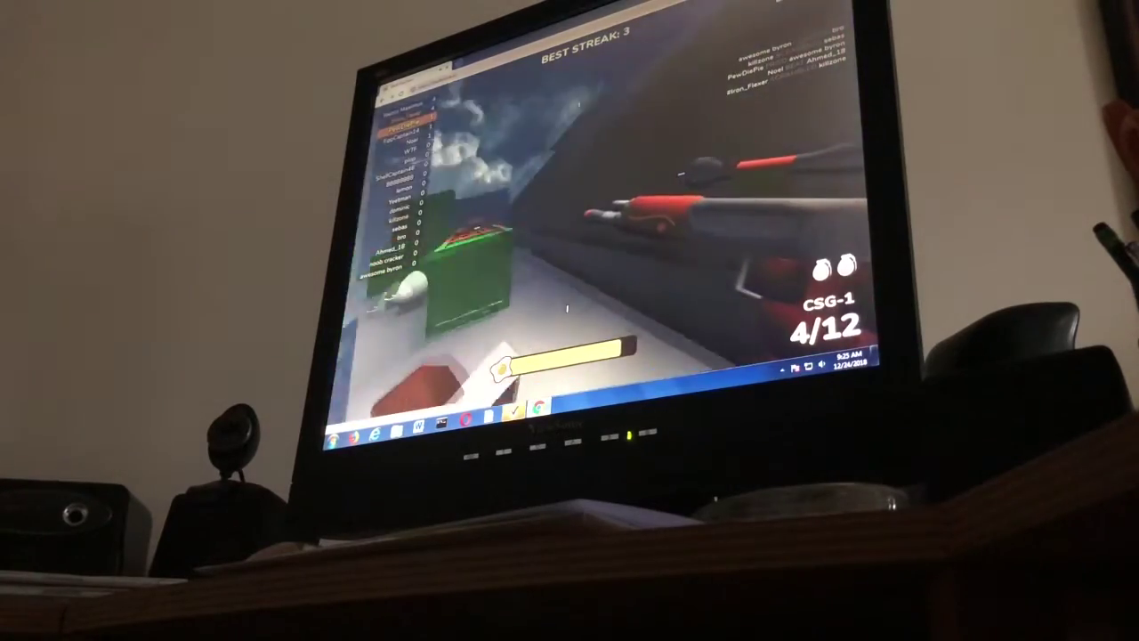
pyautogui.press('r')
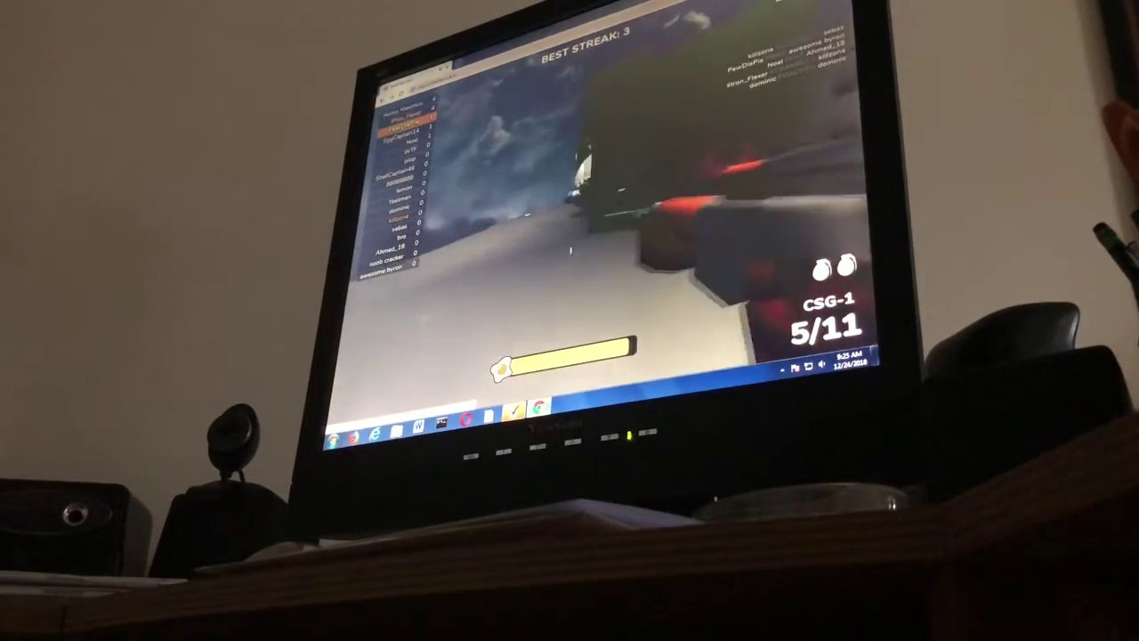
pyautogui.click(583, 227)
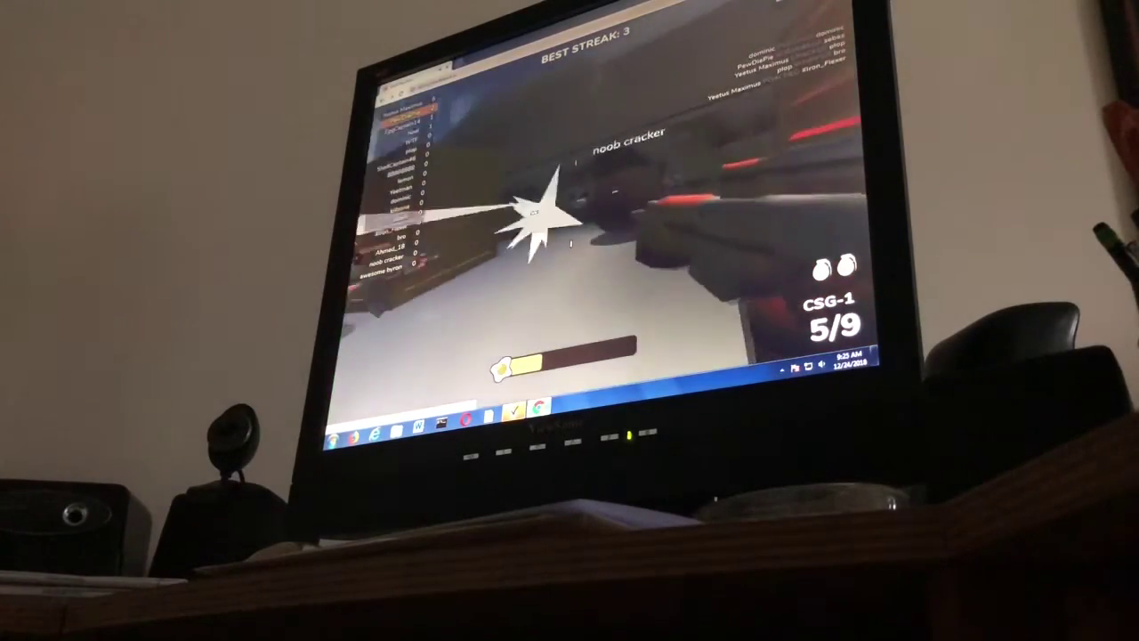
pyautogui.click(572, 237)
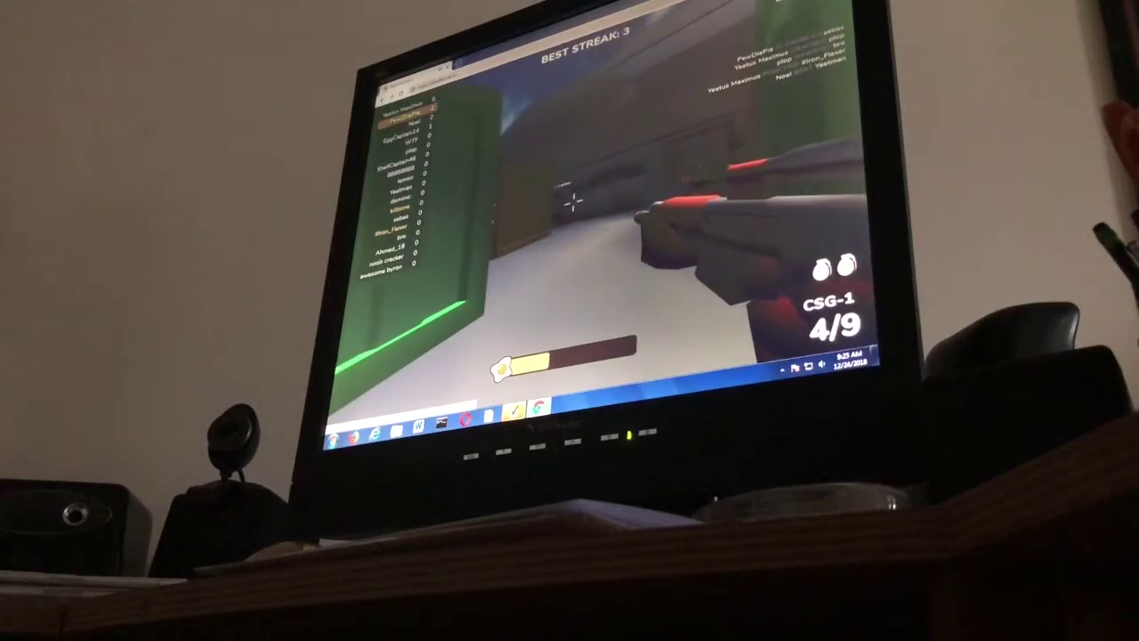
pyautogui.click(568, 207)
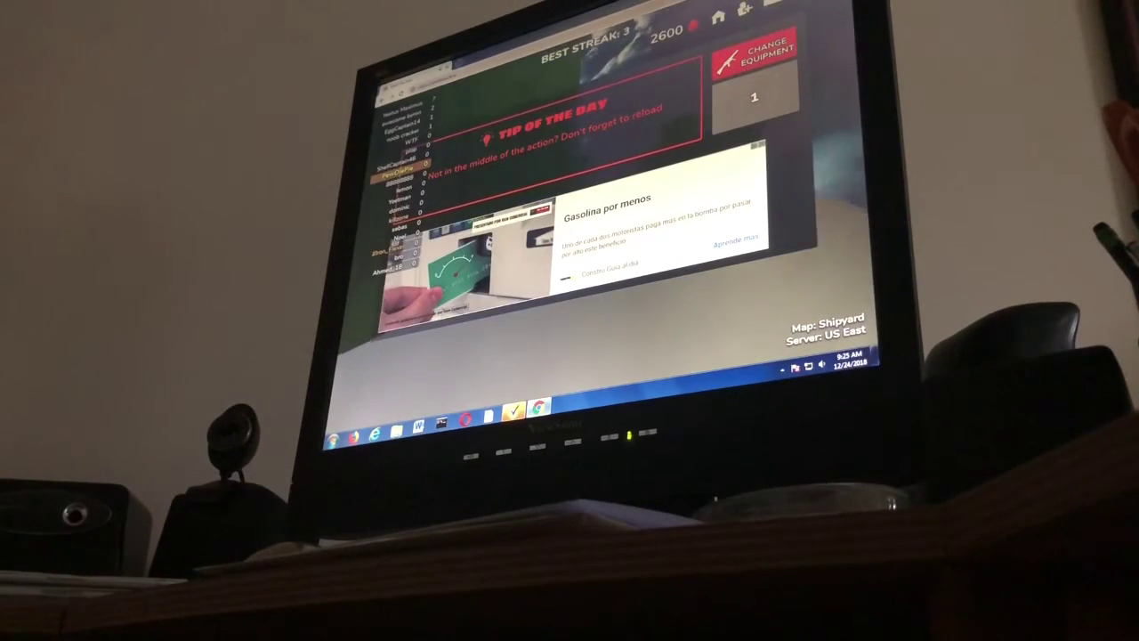
# - Respawn and fire repeated scoped CSG-1 shots, killing an opponent to reach 2610 points
pyautogui.click(795, 102)
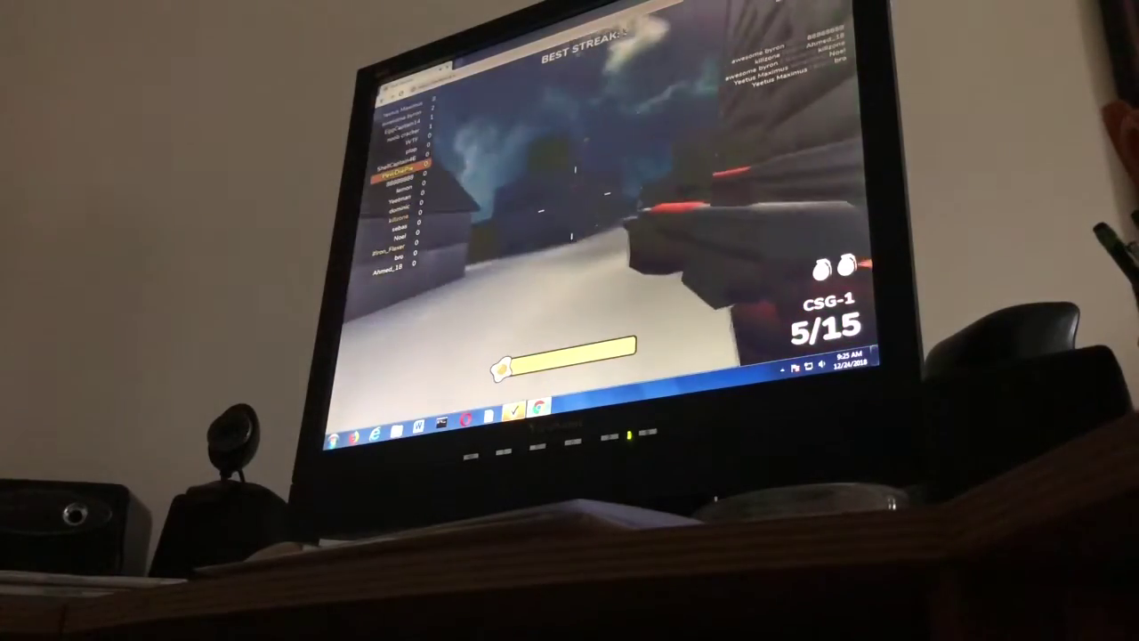
pyautogui.rightClick(572, 235)
pyautogui.click(571, 233)
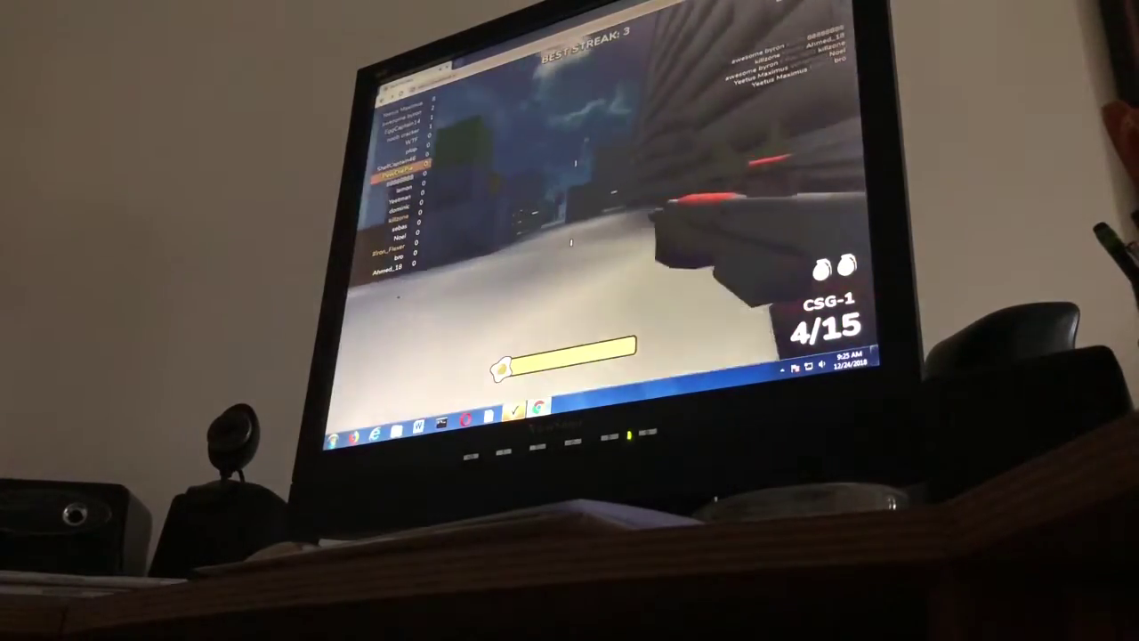
pyautogui.rightClick(571, 229)
pyautogui.click(572, 230)
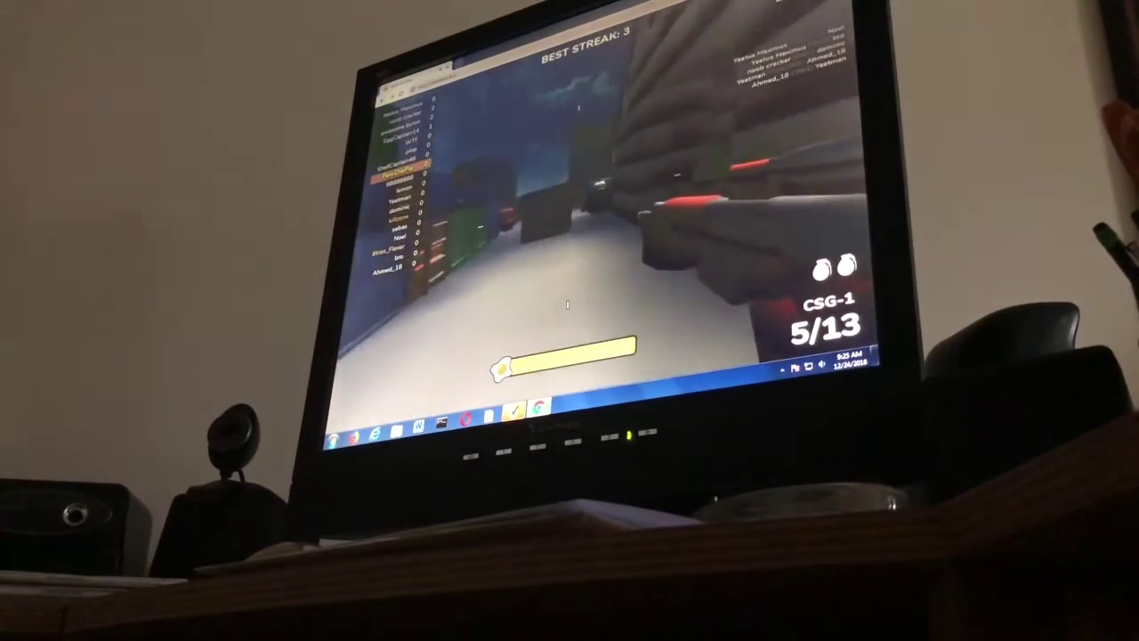
pyautogui.rightClick(568, 290)
pyautogui.click(570, 267)
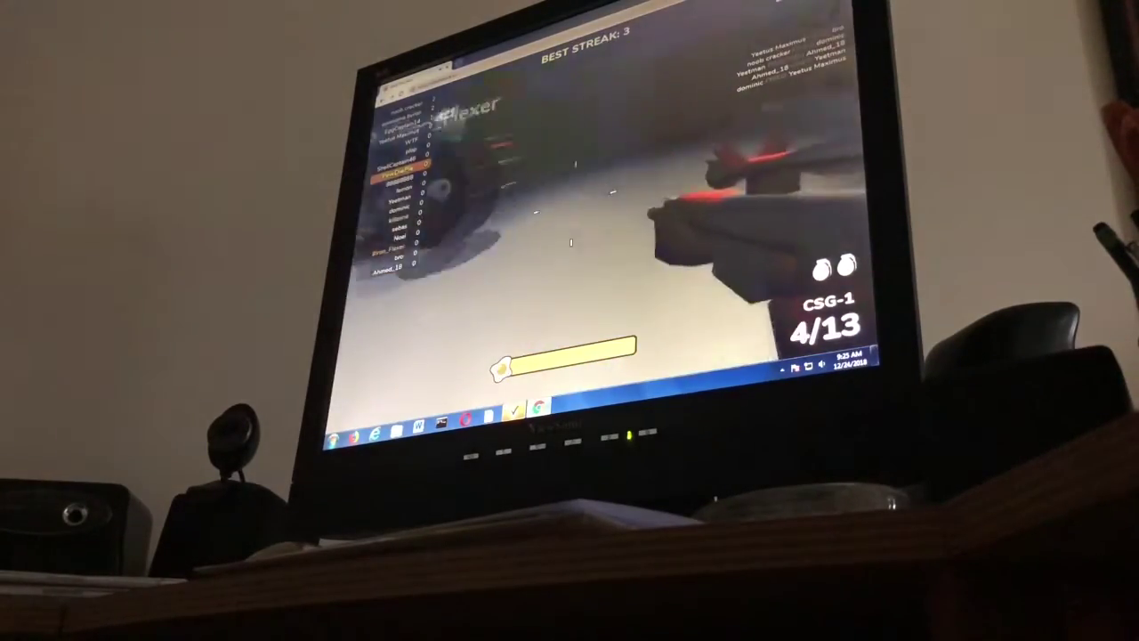
pyautogui.click(571, 229)
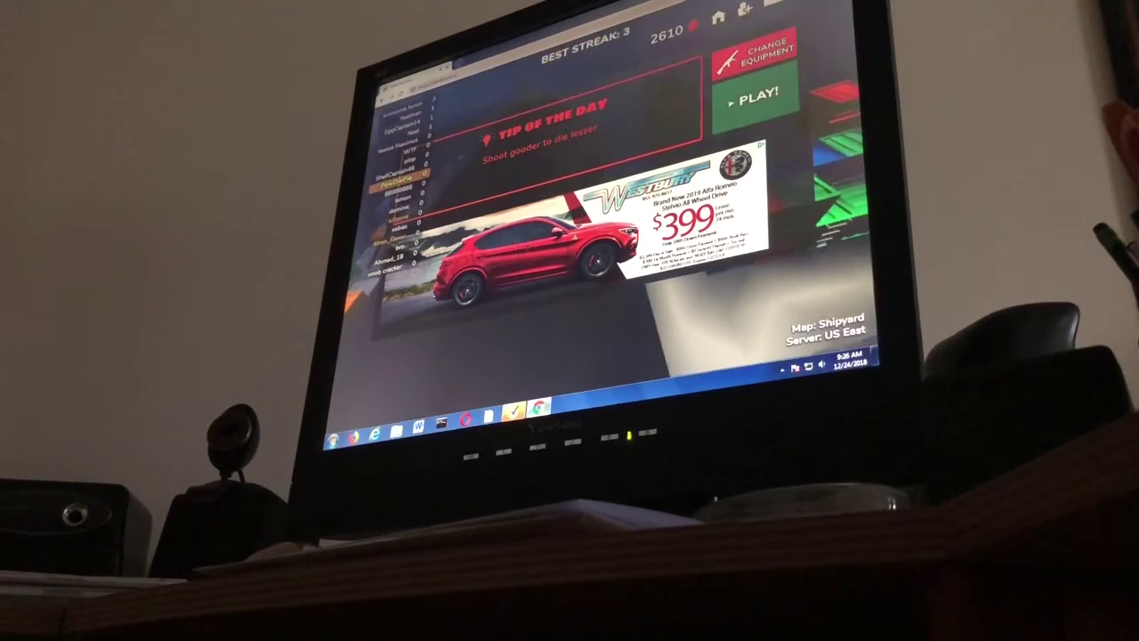
# - Respawn and advance along the dark Shipyard corridor
pyautogui.click(752, 96)
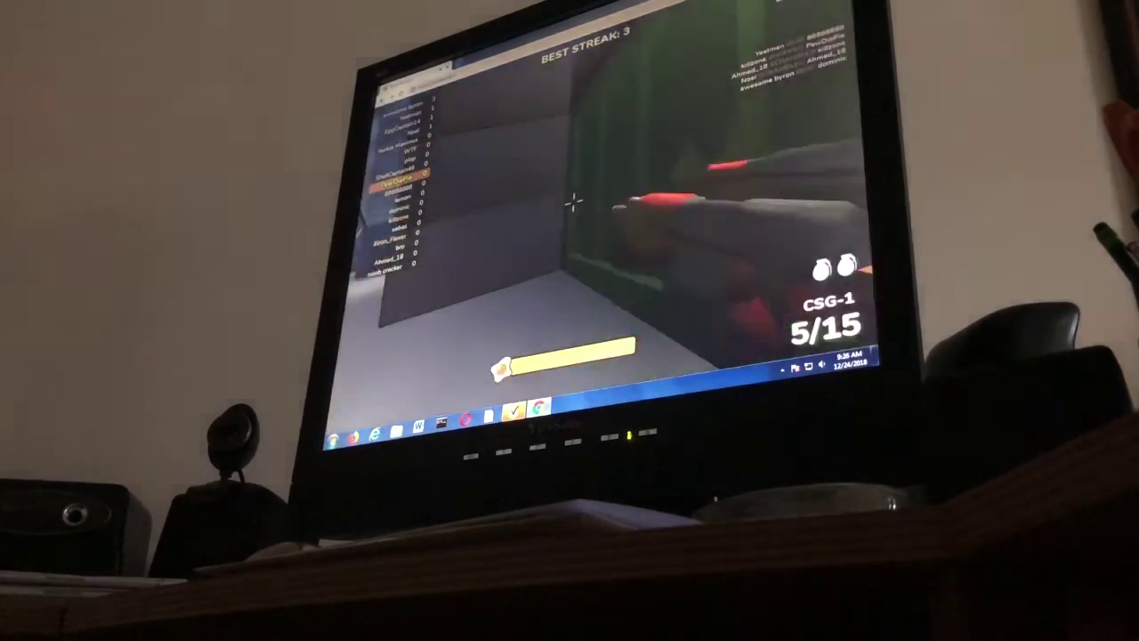
pyautogui.press('w')
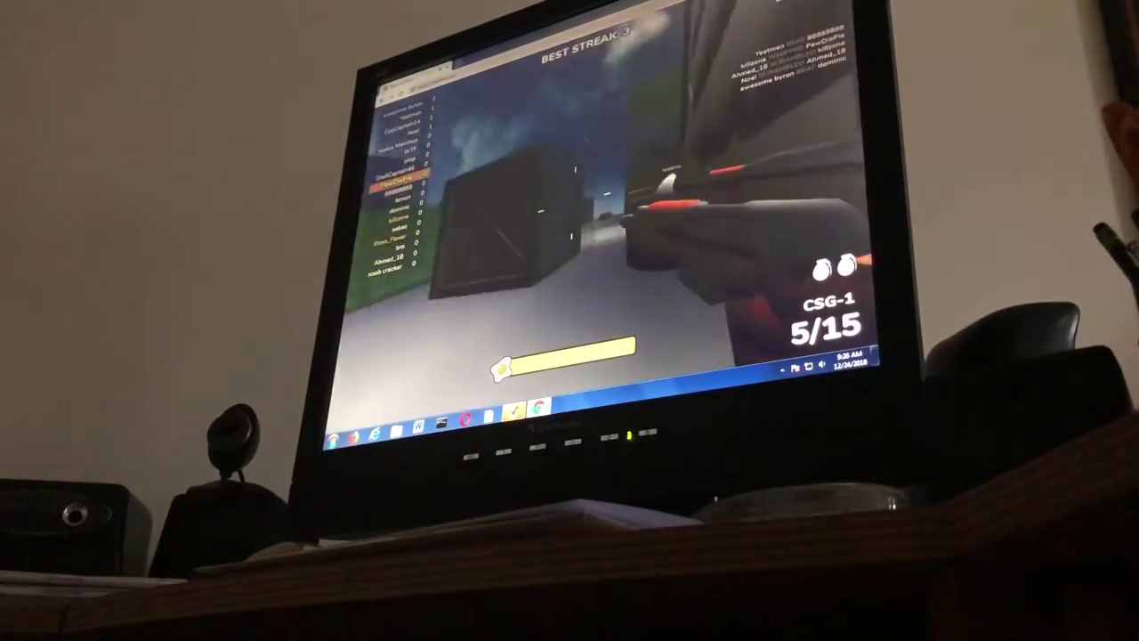
pyautogui.press('w')
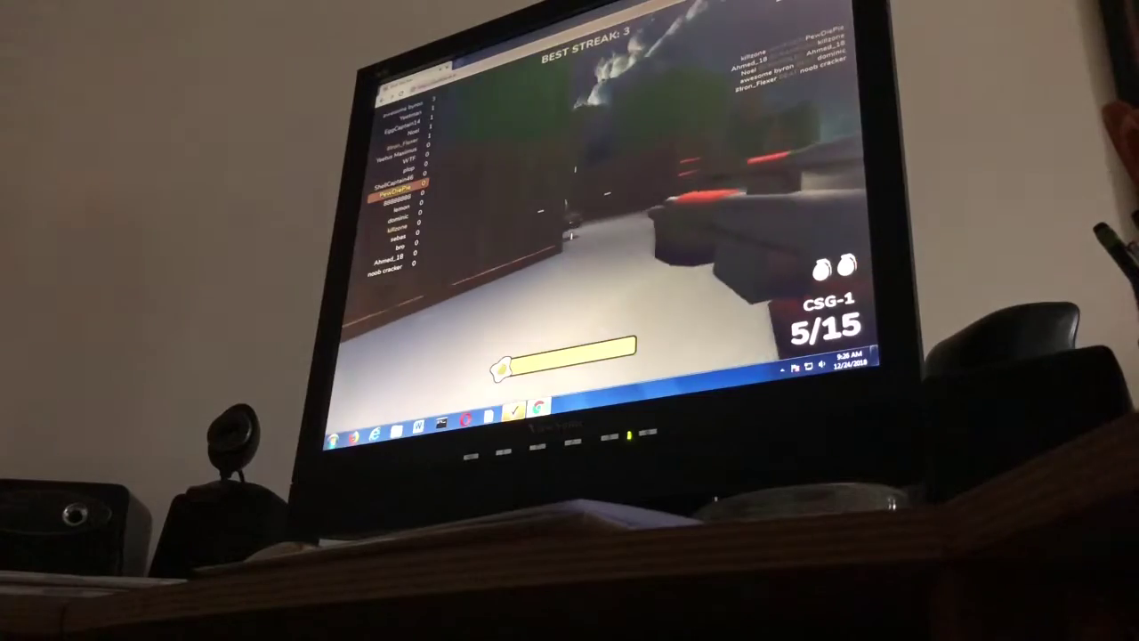
# - Snipe Yeetman, reload the CSG-1, and keep firing until #Iron_Flexer gets the kill
pyautogui.click(572, 233)
pyautogui.press('w')
pyautogui.press('w')
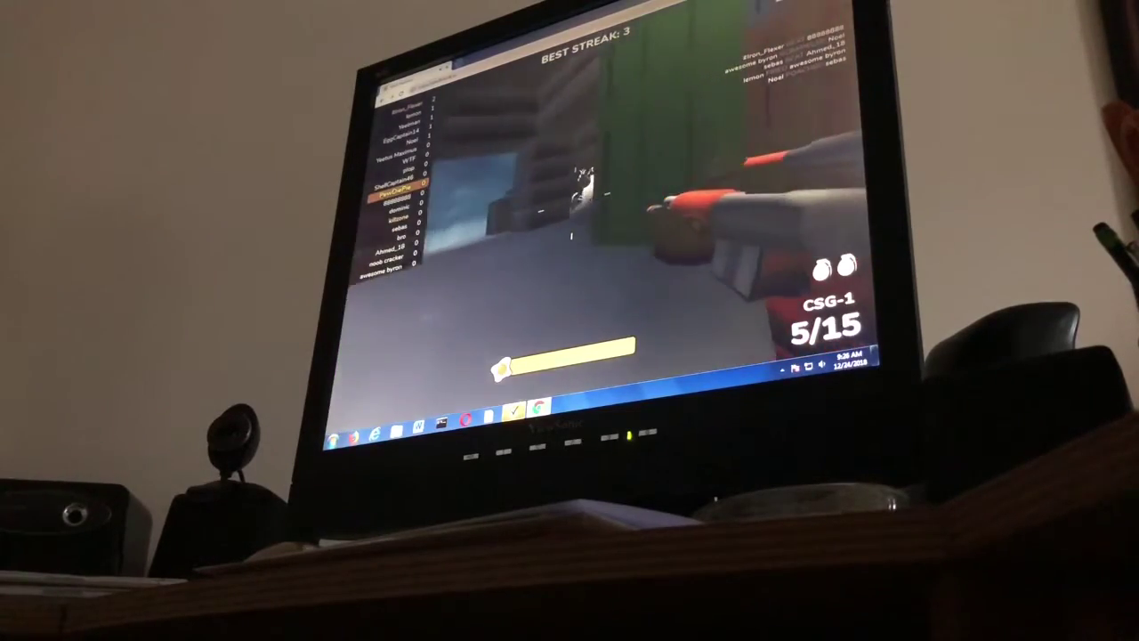
pyautogui.click(567, 308)
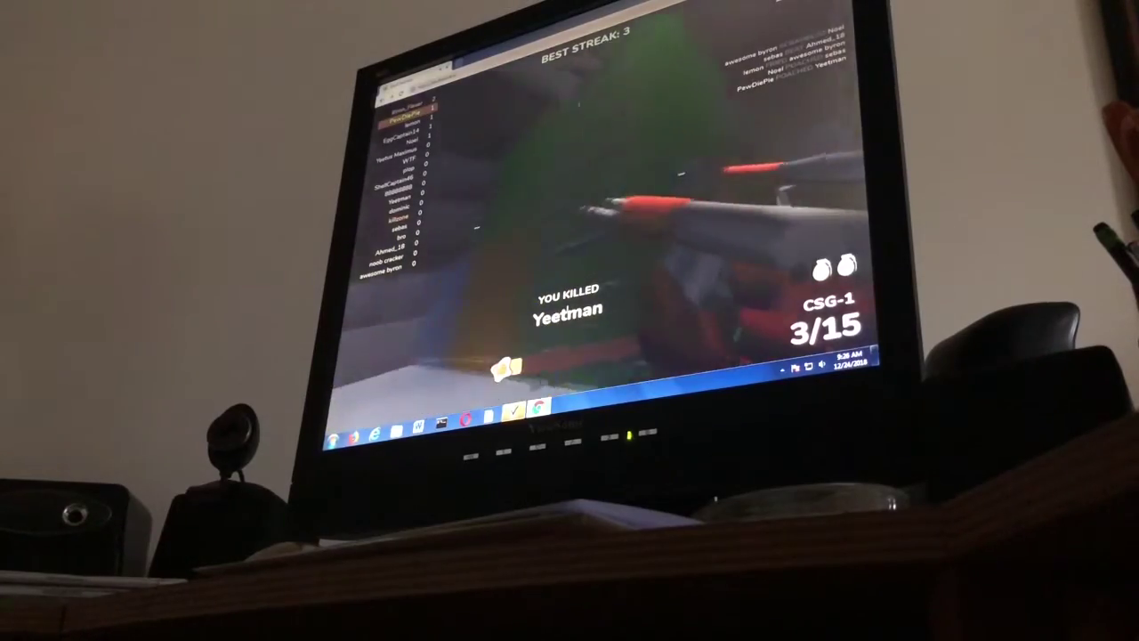
pyautogui.press('r')
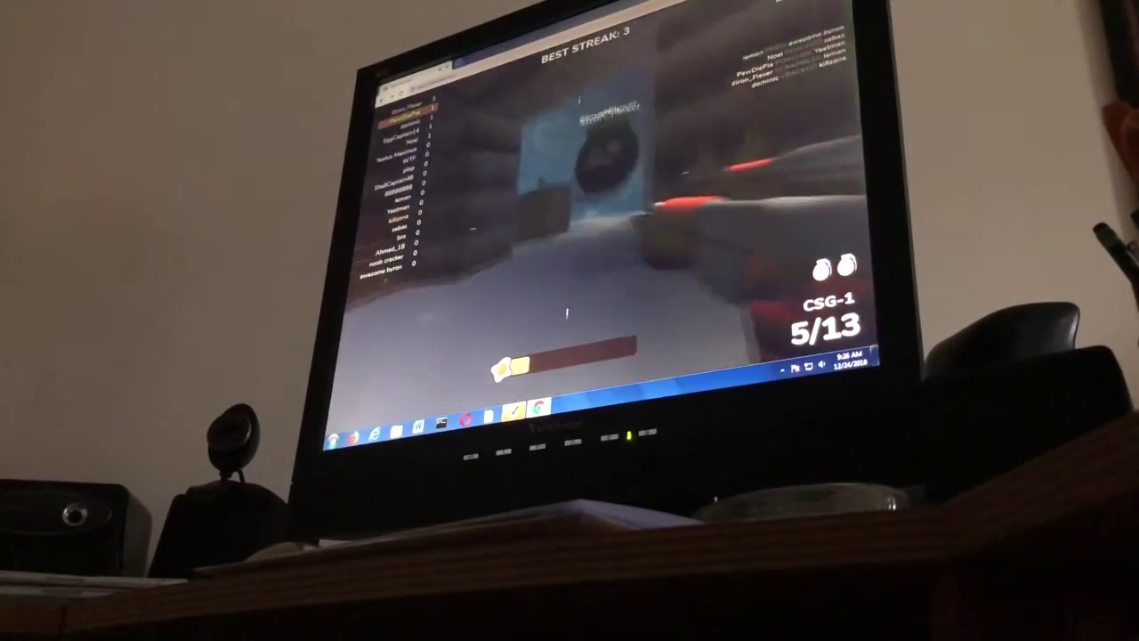
pyautogui.click(552, 271)
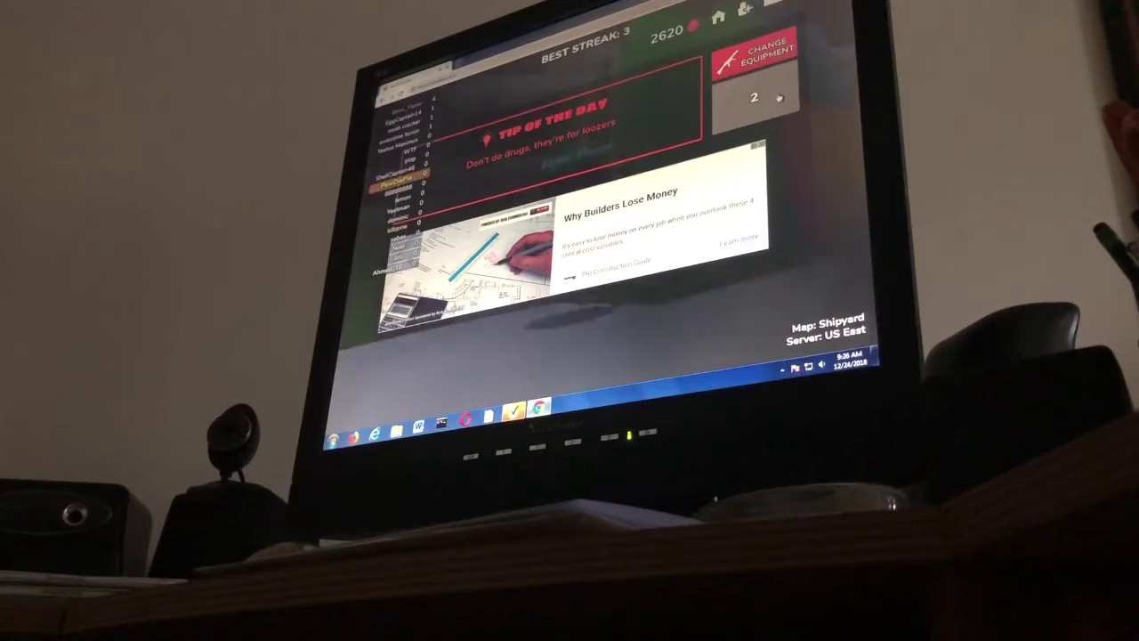
# - Rejoin the match and snipe #Iron_Flexer with scoped CSG-1 shots
pyautogui.click(779, 98)
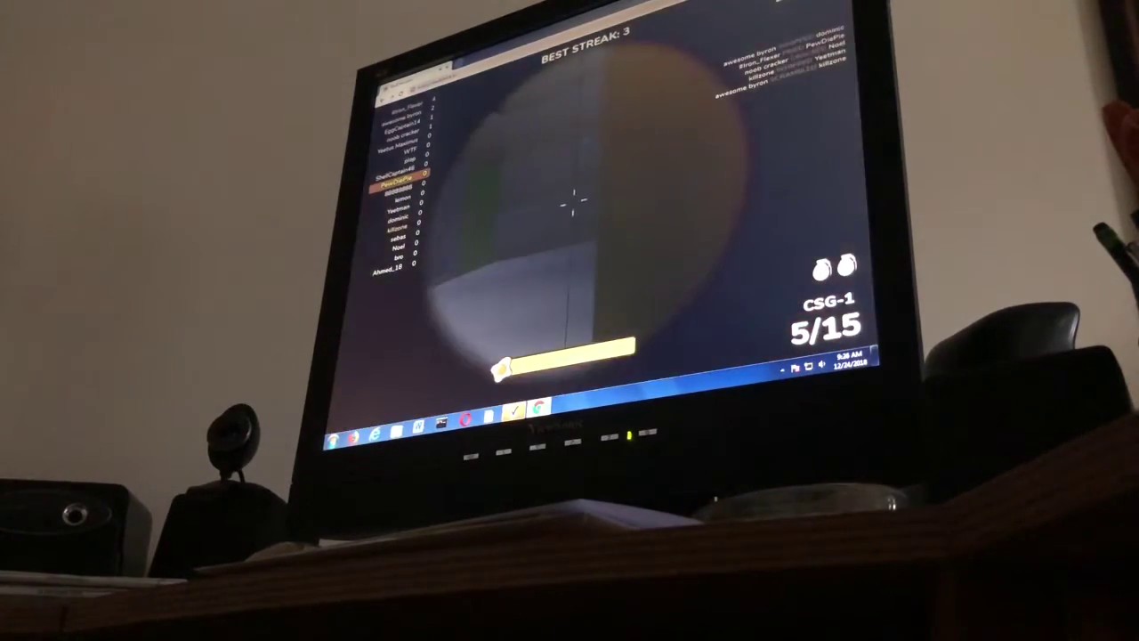
pyautogui.rightClick(569, 223)
pyautogui.click(570, 222)
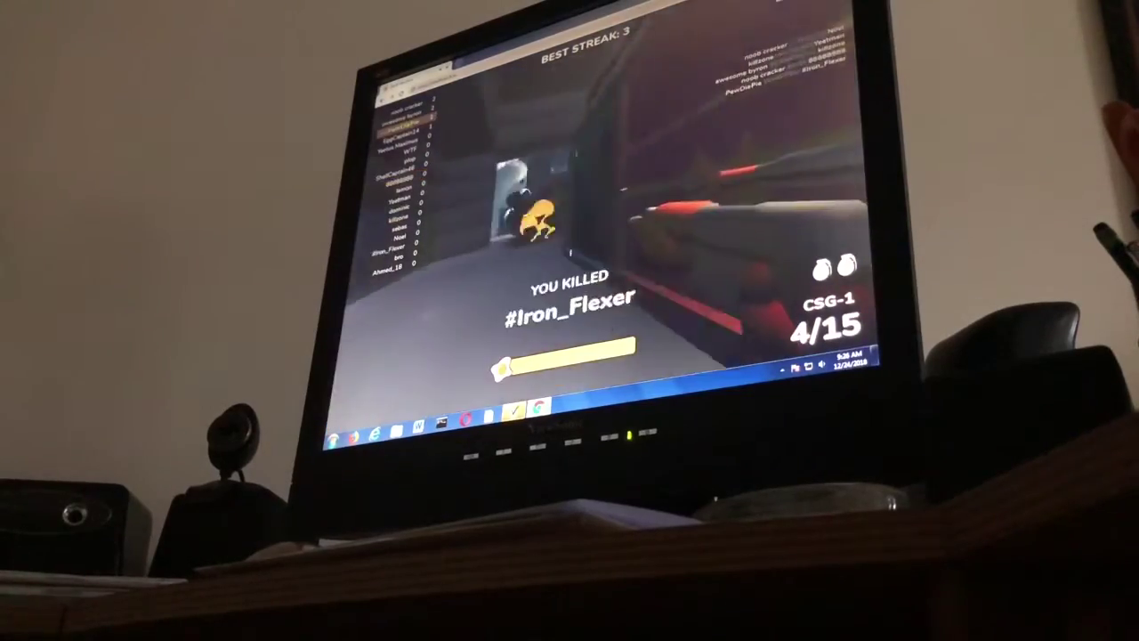
pyautogui.click(569, 223)
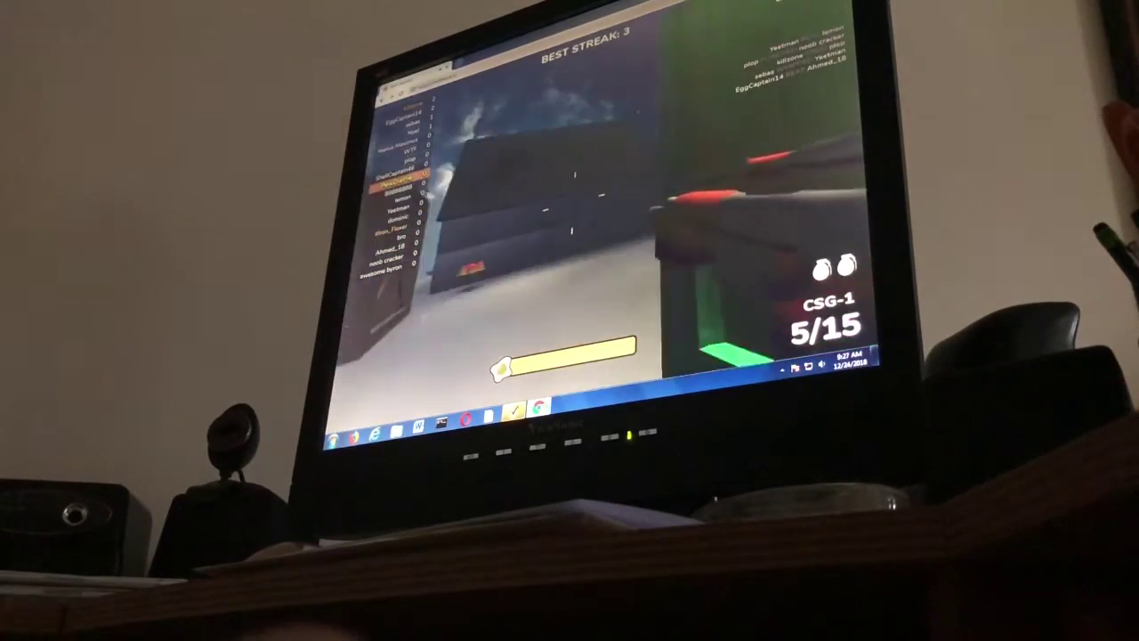
# - Scope toward the buildings and snipe killzone
pyautogui.rightClick(572, 214)
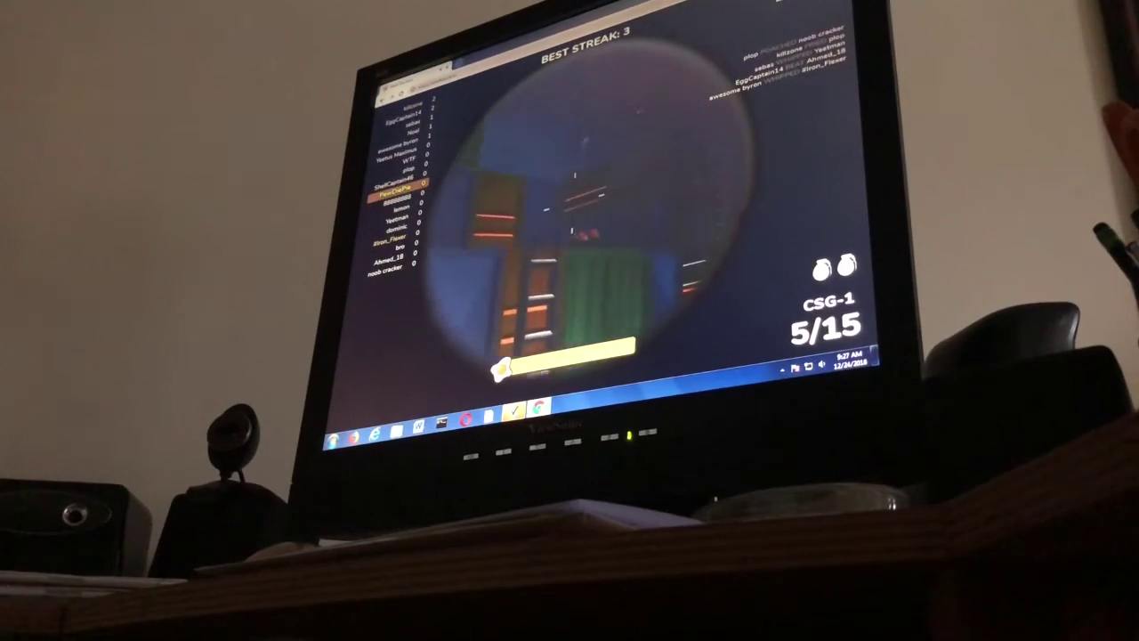
pyautogui.click(572, 213)
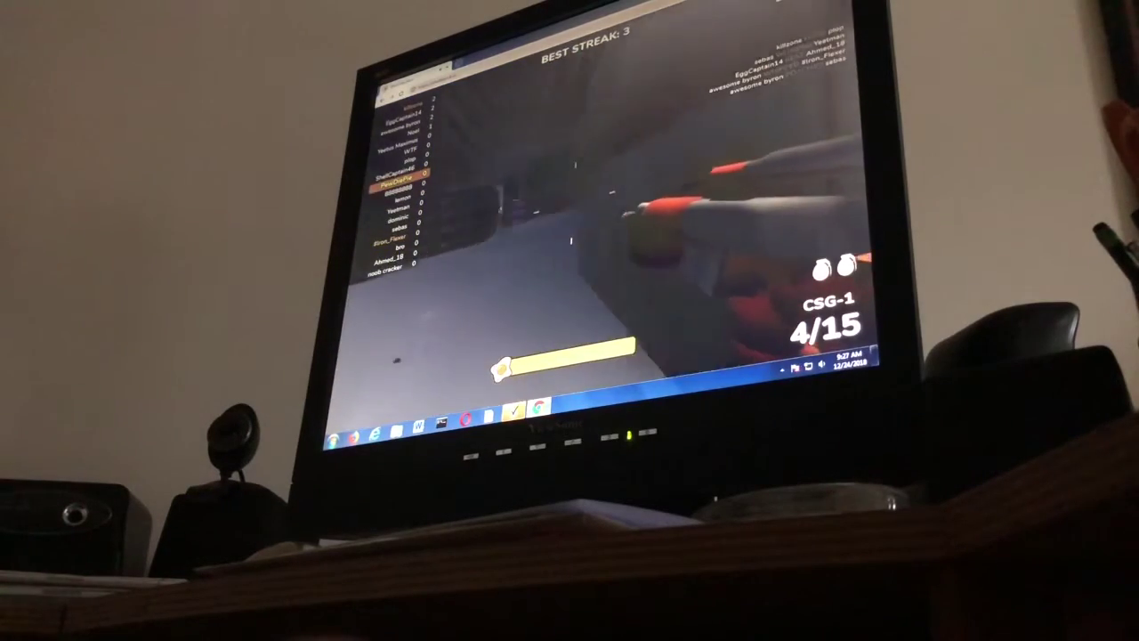
pyautogui.rightClick(573, 202)
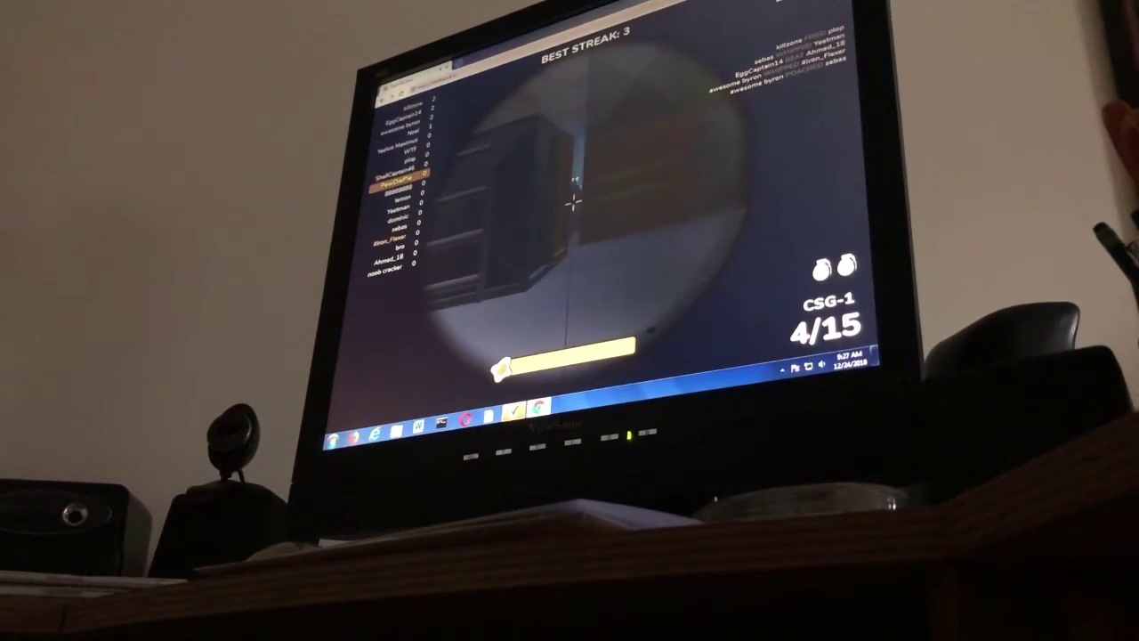
pyautogui.click(572, 203)
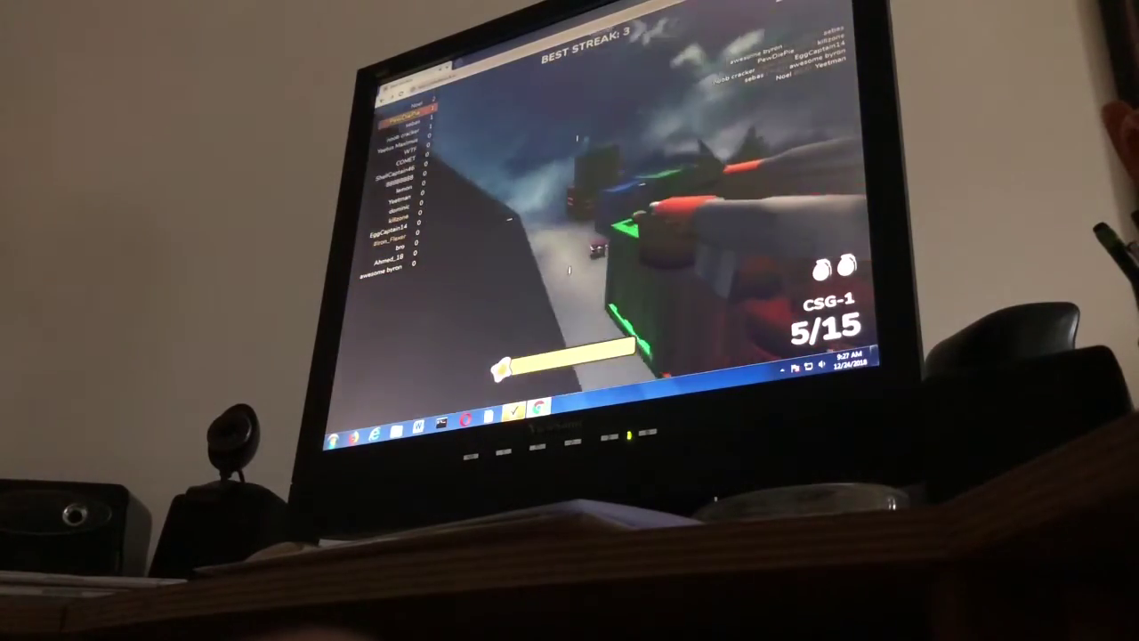
# - Raise and lower the scope repeatedly while scanning the green crates
pyautogui.rightClick(569, 267)
pyautogui.rightClick(591, 204)
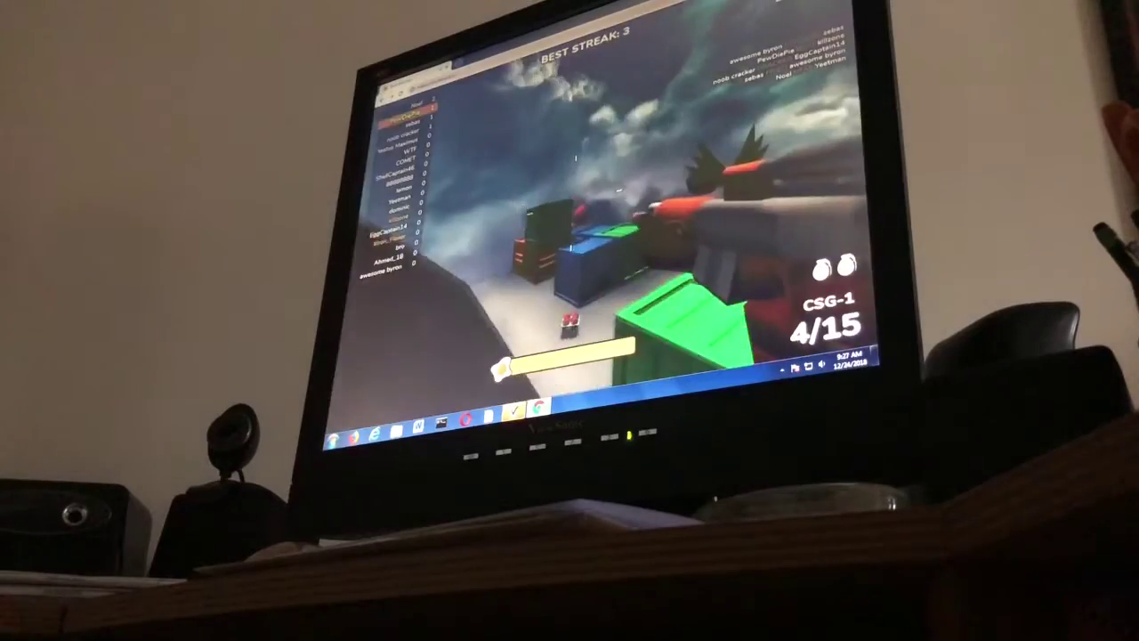
pyautogui.rightClick(587, 205)
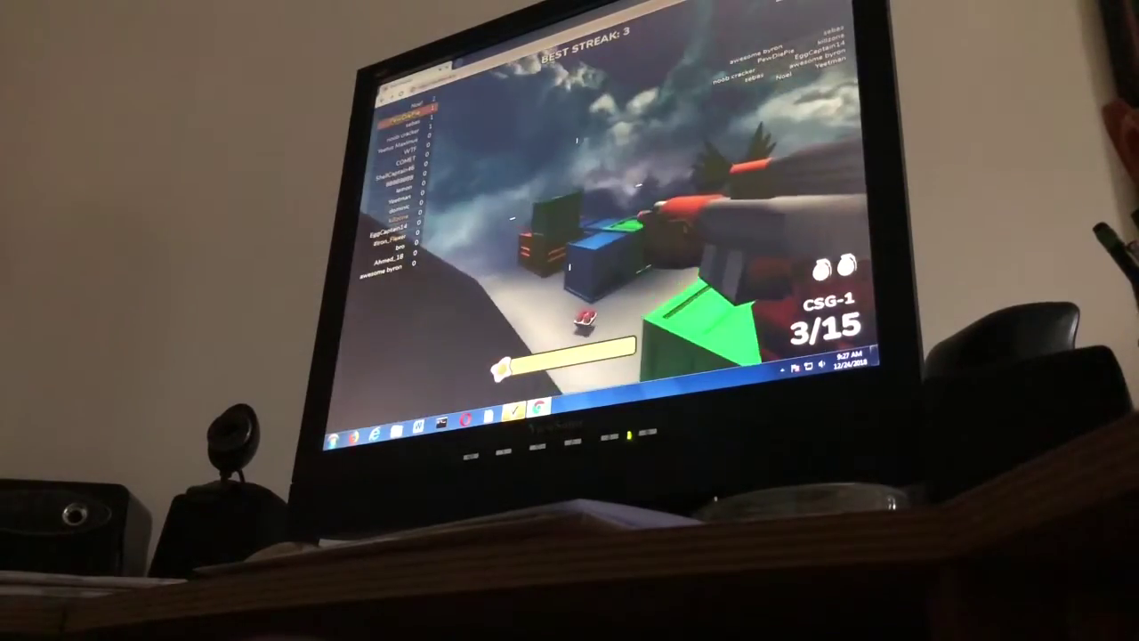
pyautogui.rightClick(574, 226)
pyautogui.rightClick(574, 203)
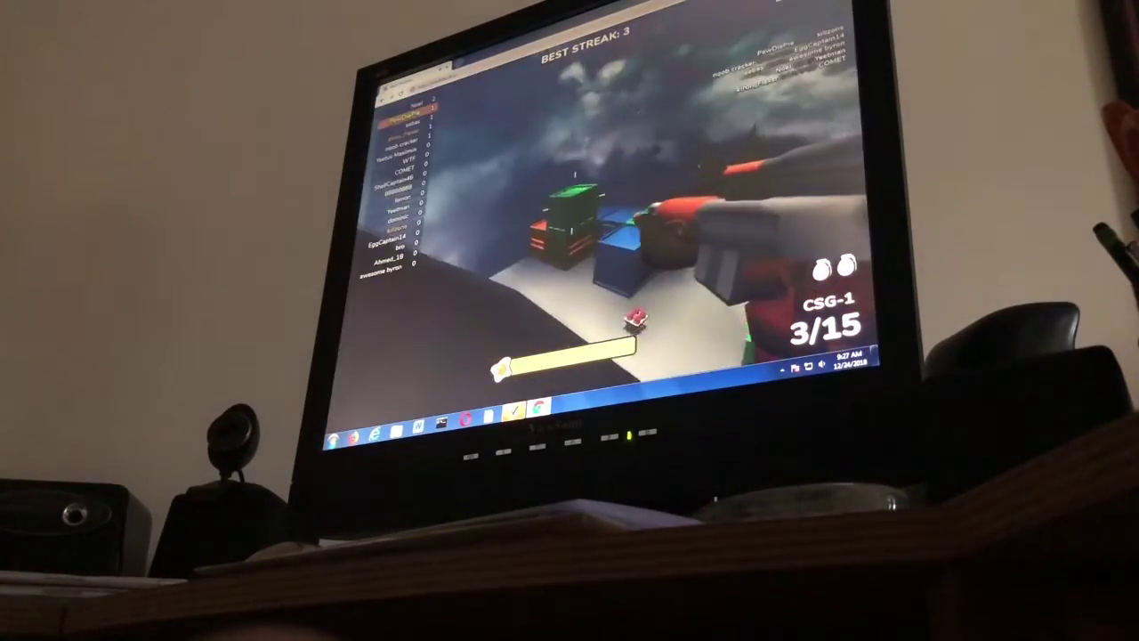
pyautogui.rightClick(583, 204)
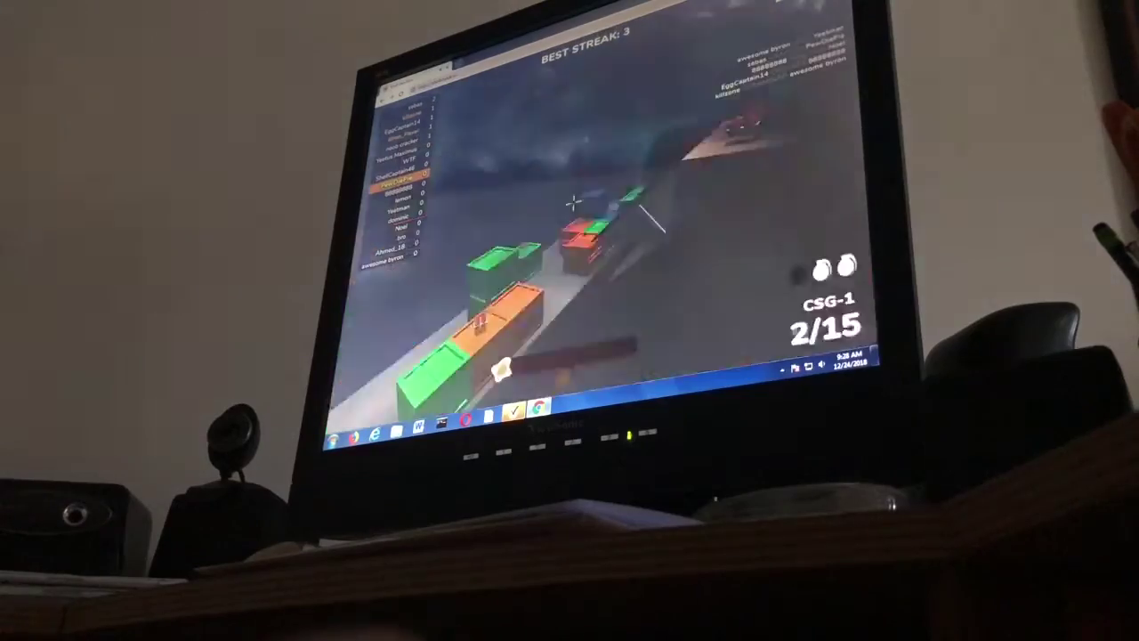
# - Snipe killzone, reload, and keep firing until noob cracker eliminates the player
pyautogui.rightClick(574, 203)
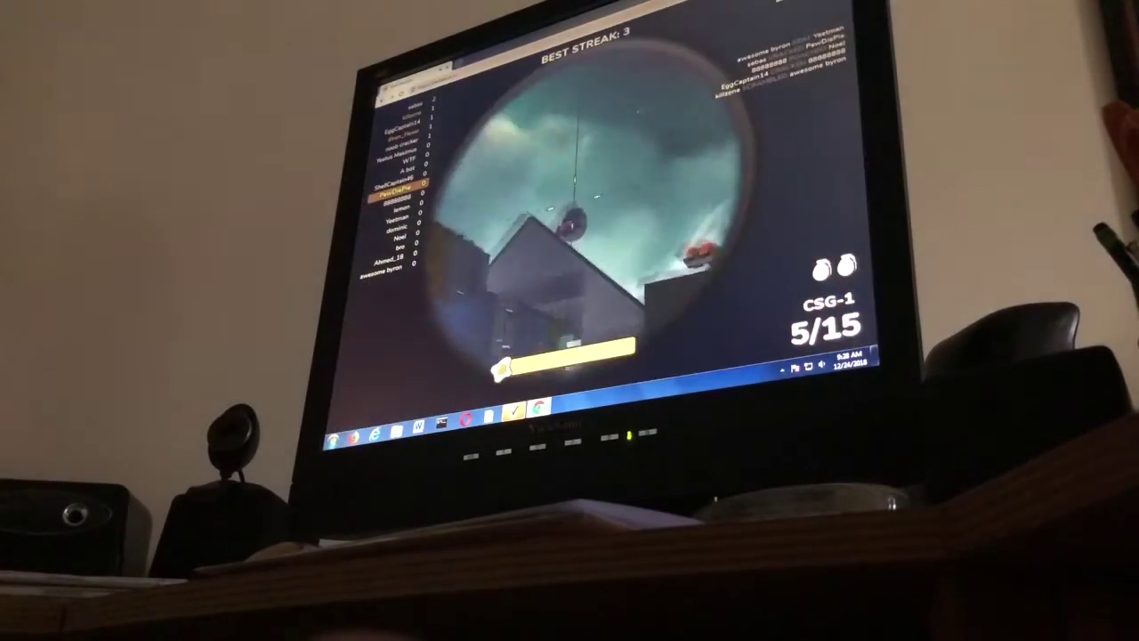
pyautogui.click(573, 203)
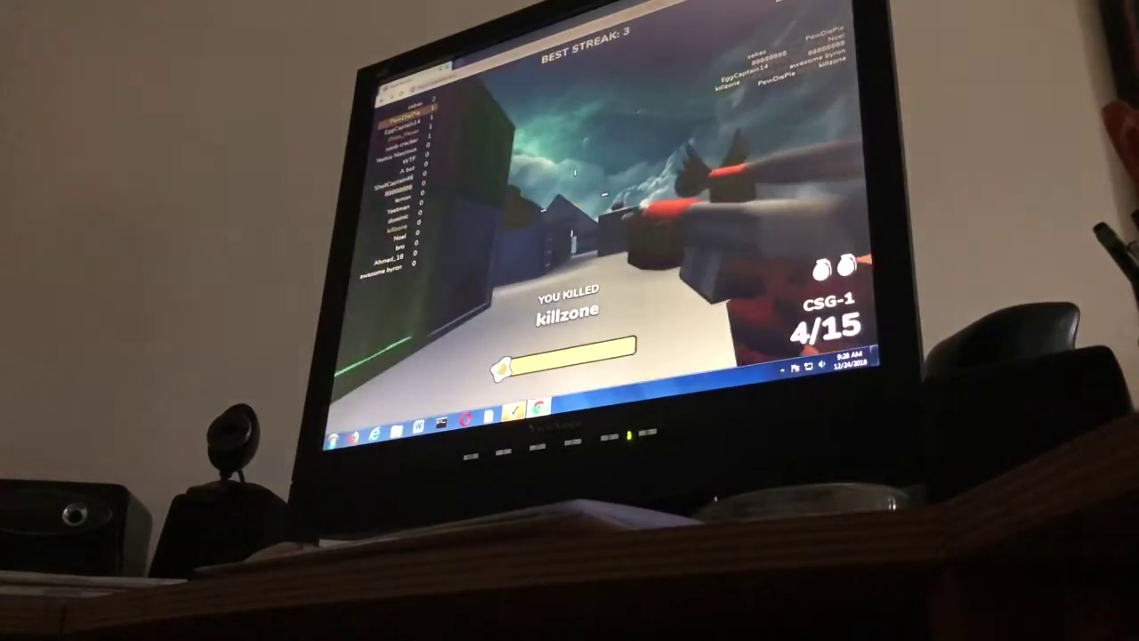
pyautogui.press('r')
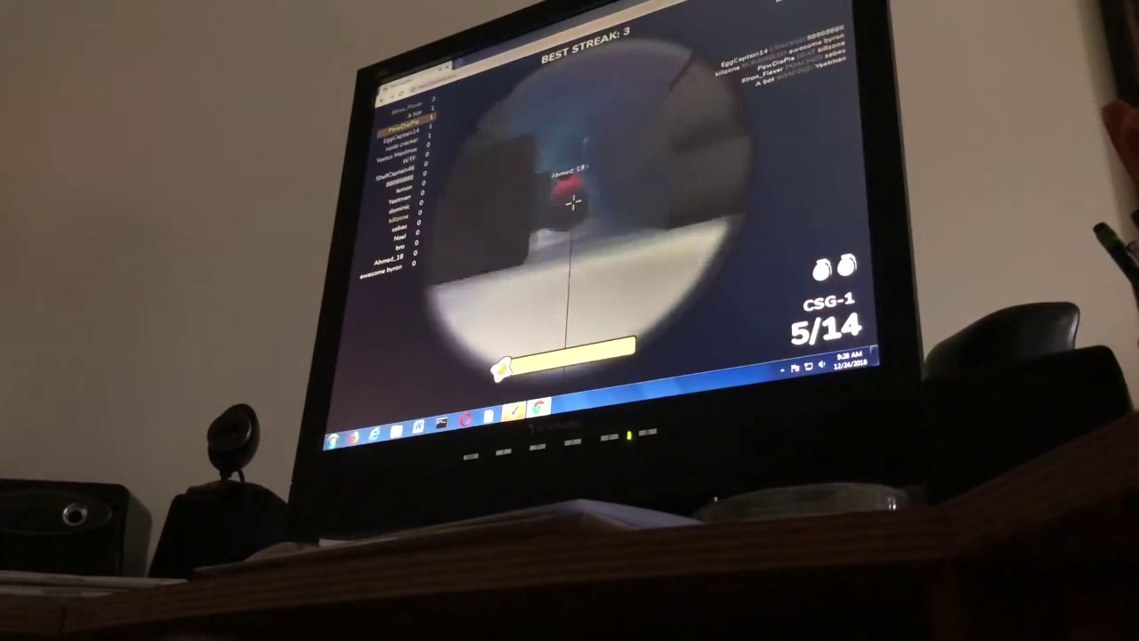
pyautogui.click(573, 203)
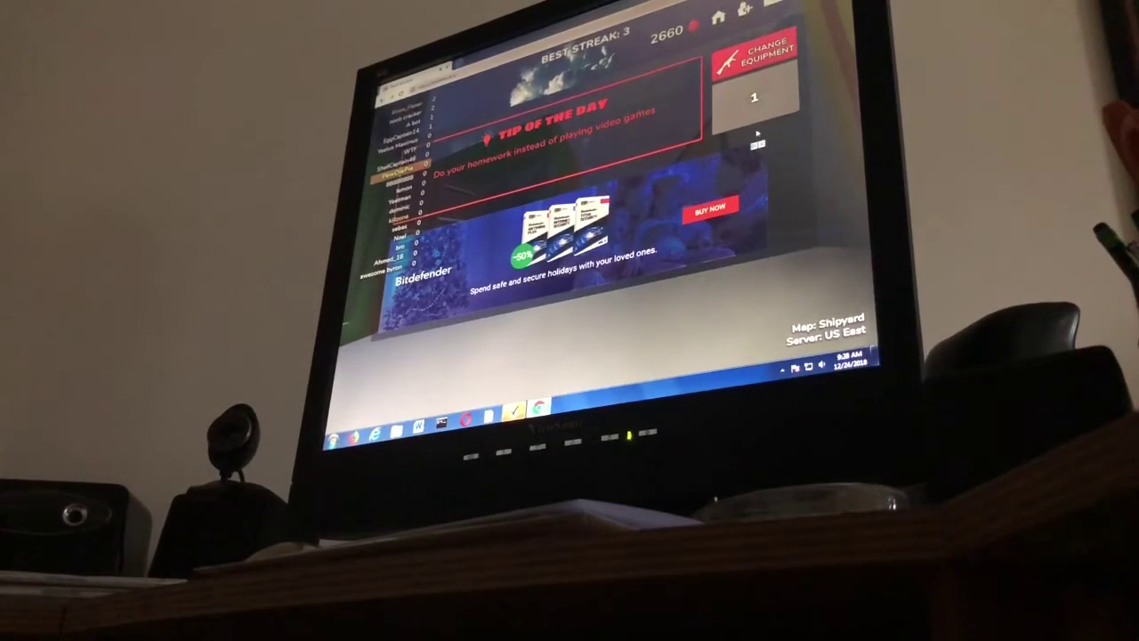
# - Respawn with PLAY!, move into the map, and snipe Noel
pyautogui.click(409, 386)
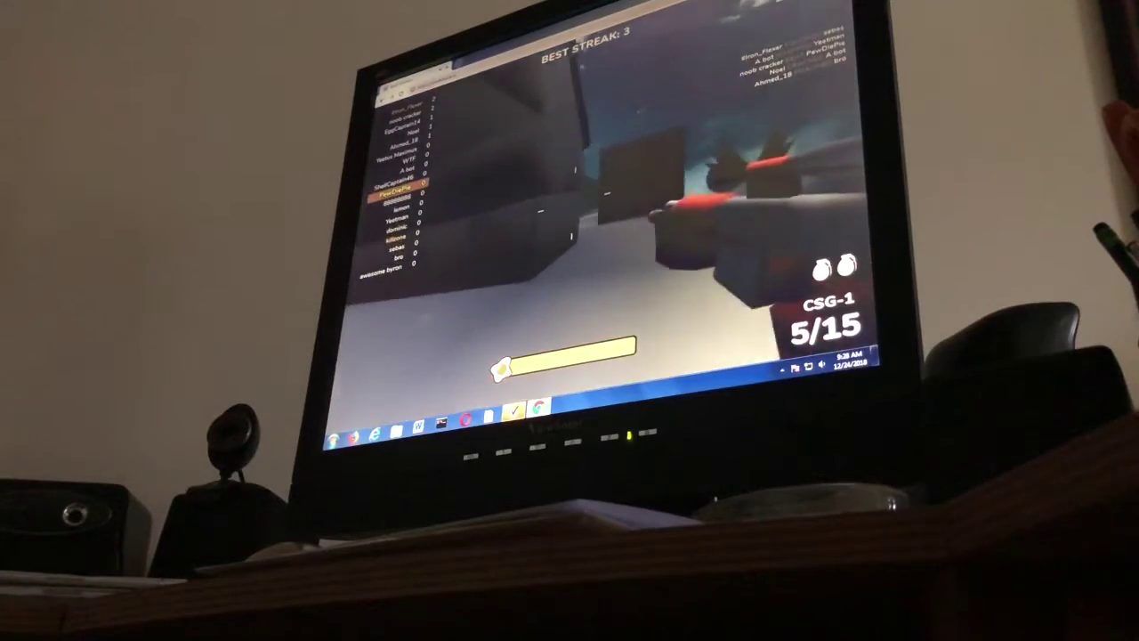
pyautogui.press('w')
pyautogui.press('w')
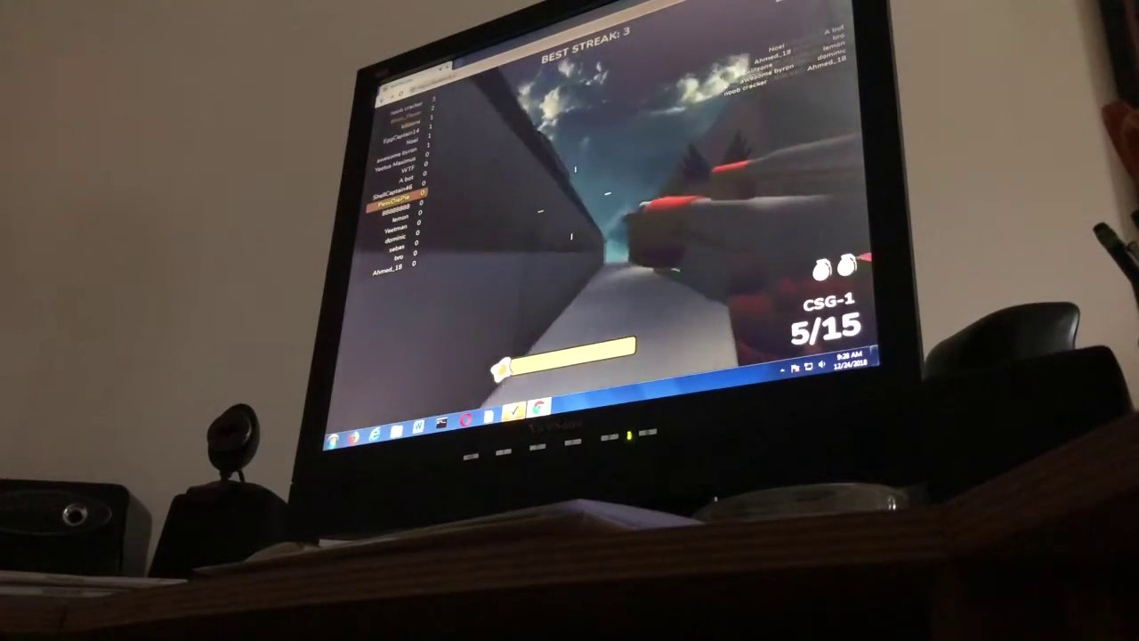
pyautogui.rightClick(572, 236)
pyautogui.click(572, 236)
# - Move toward the green wall, reload the CSG-1, and fire at an enemy
pyautogui.press('w')
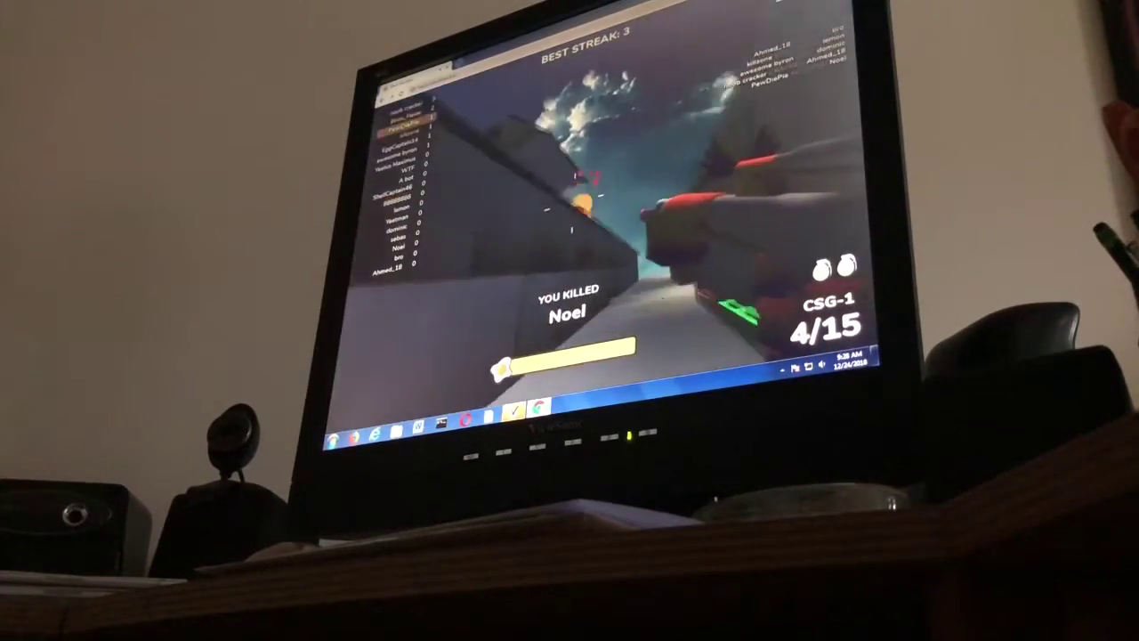
pyautogui.press('r')
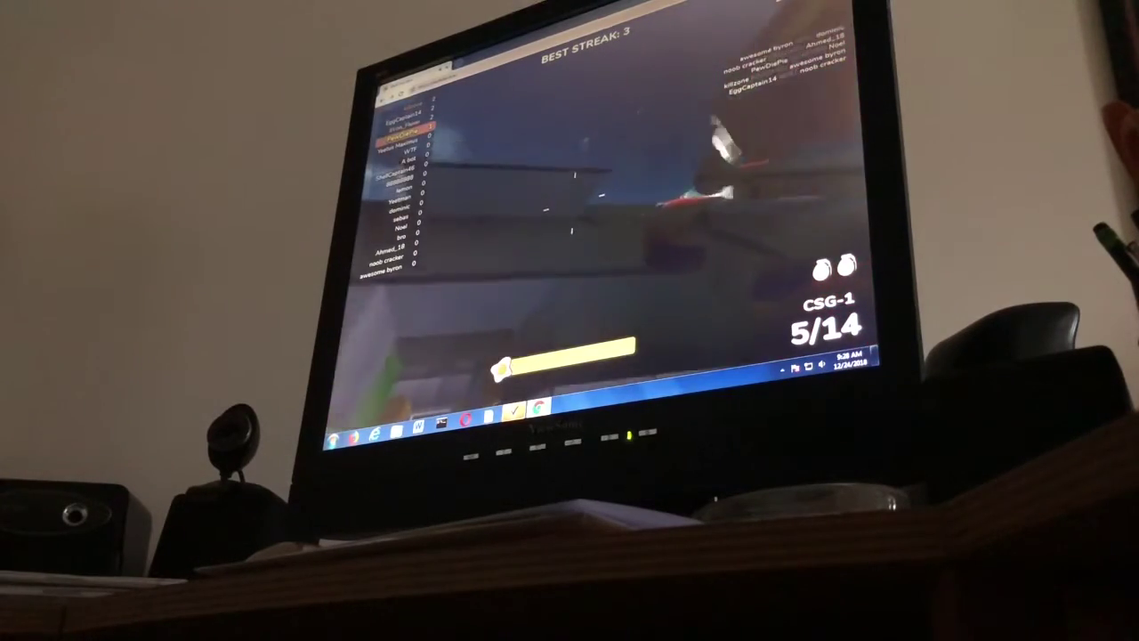
pyautogui.rightClick(572, 214)
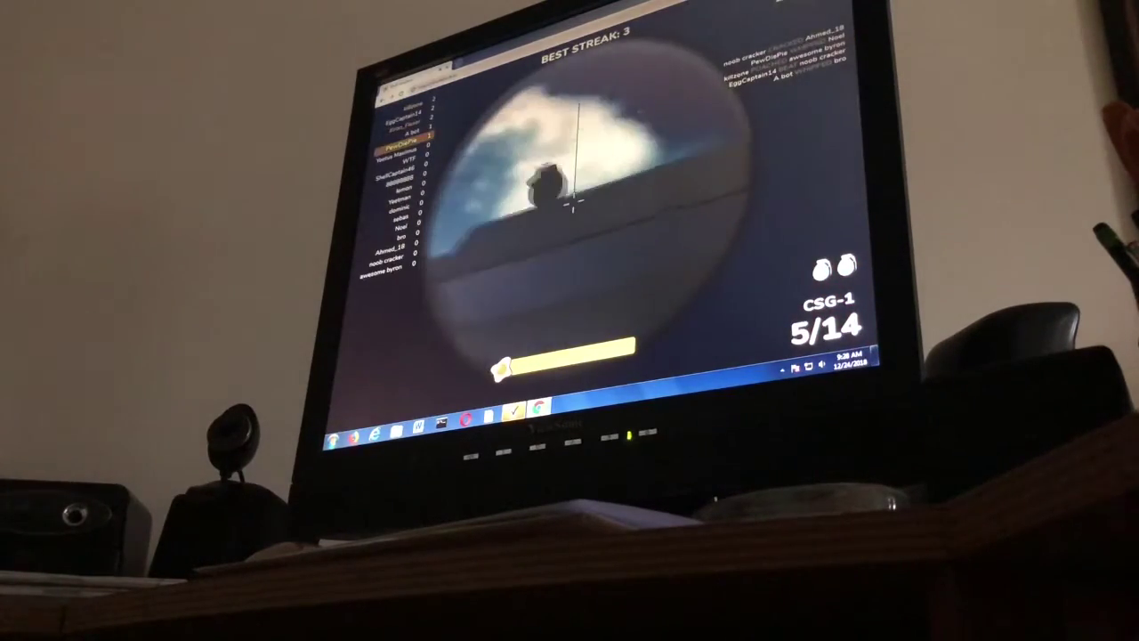
pyautogui.rightClick(572, 203)
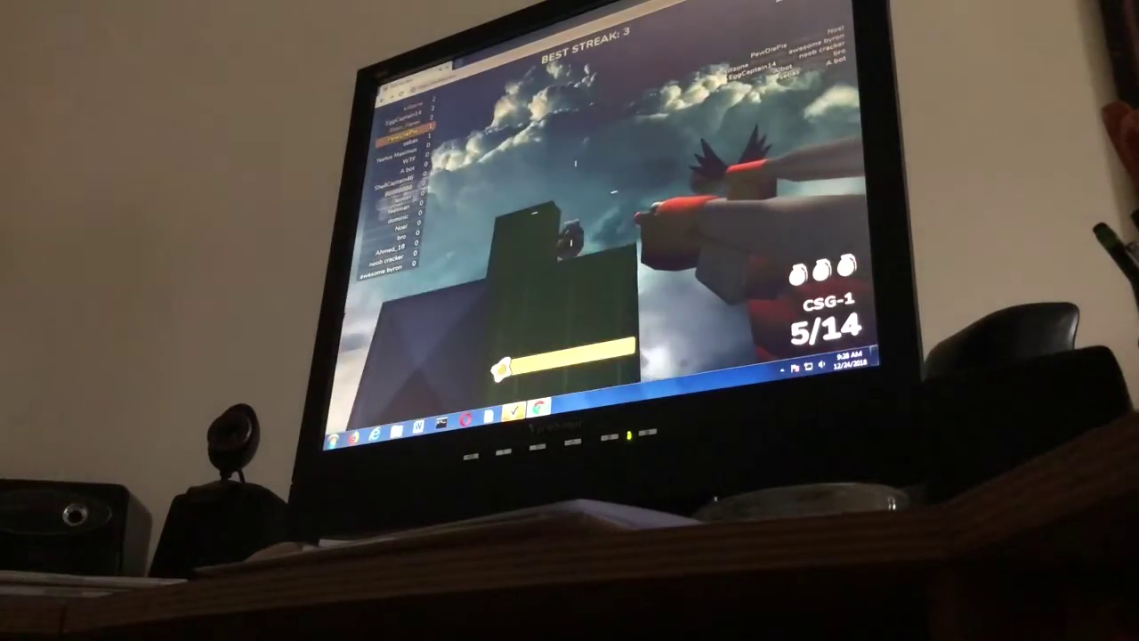
pyautogui.click(572, 203)
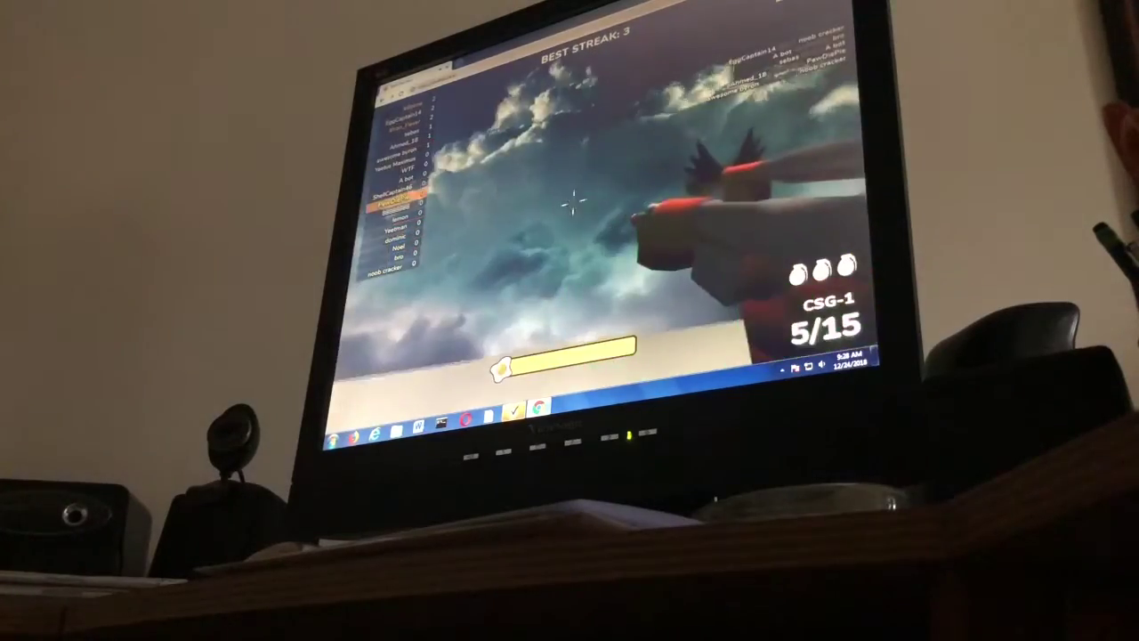
# - Snipe lemon and follow up with two more scoped shots
pyautogui.rightClick(572, 235)
pyautogui.click(571, 240)
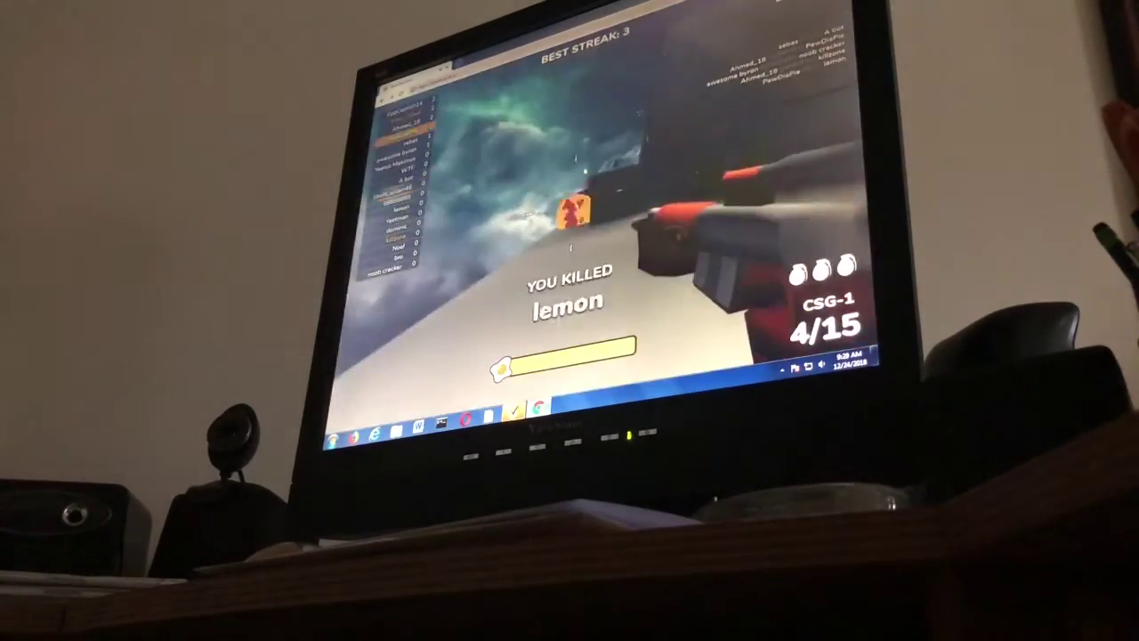
pyautogui.rightClick(571, 235)
pyautogui.click(571, 235)
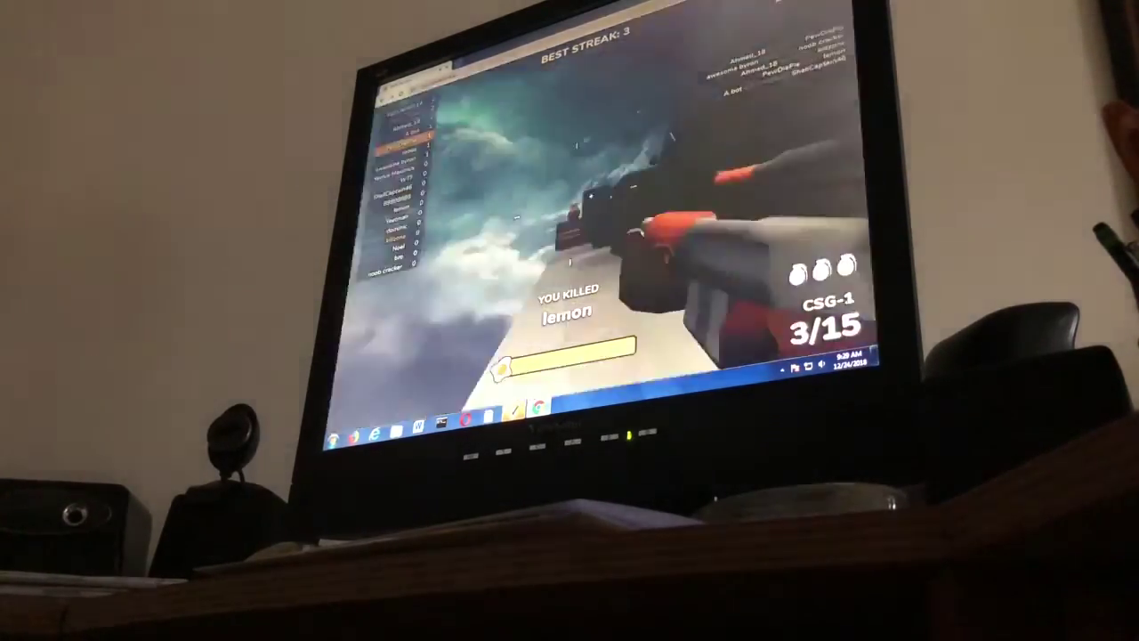
pyautogui.rightClick(571, 235)
pyautogui.click(572, 235)
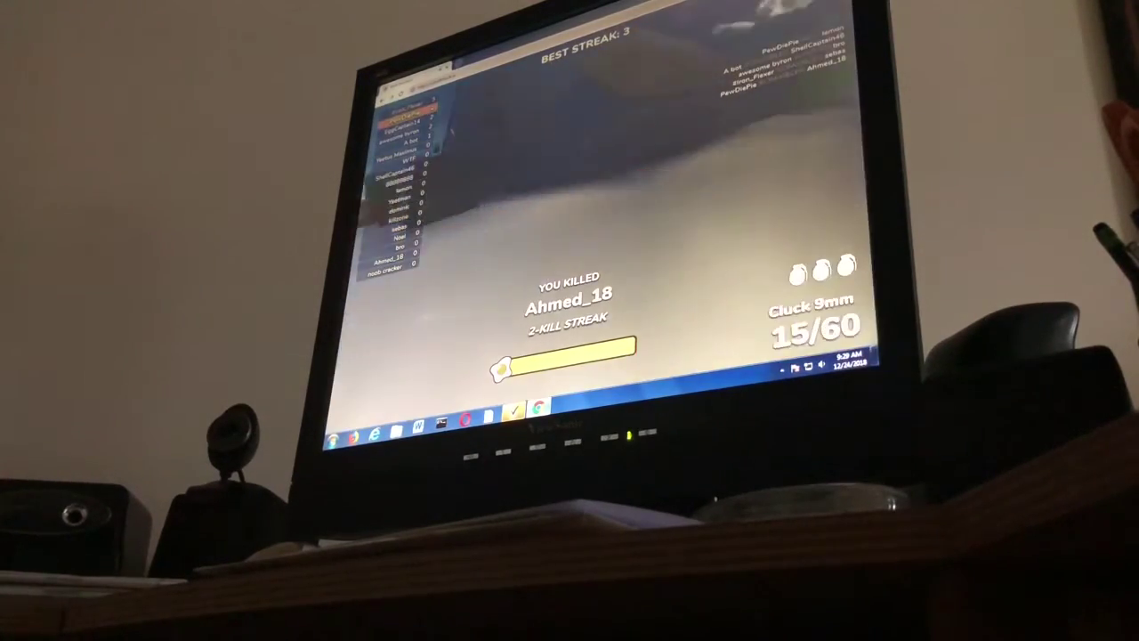
# - Switch back to the CSG-1 and fire scoped shots at enemies
pyautogui.press('q')
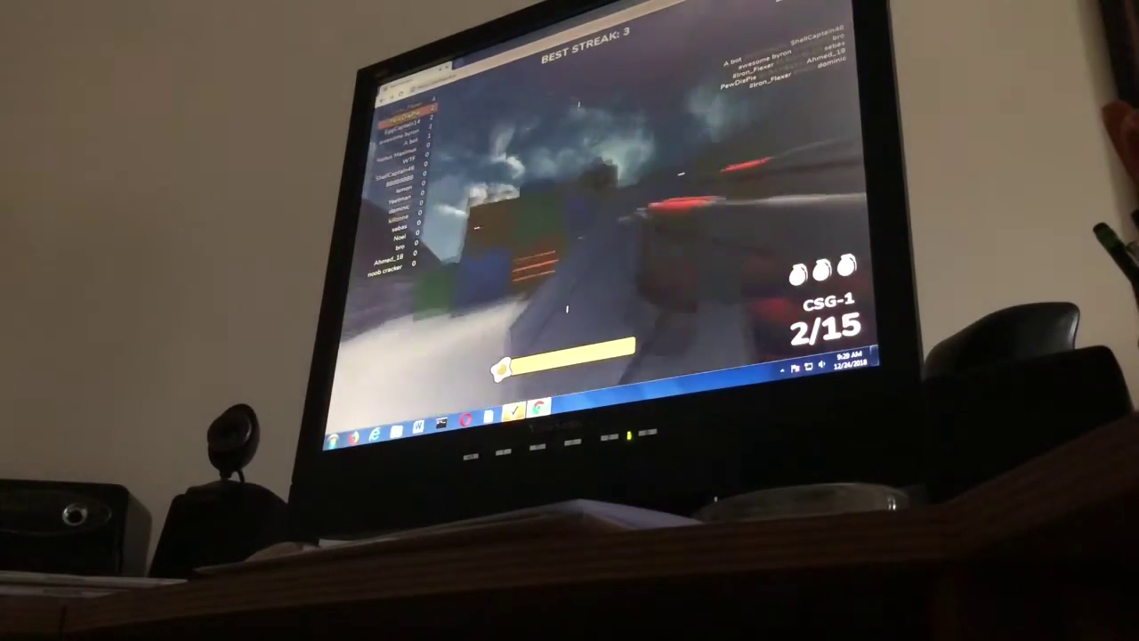
pyautogui.rightClick(570, 267)
pyautogui.click(569, 267)
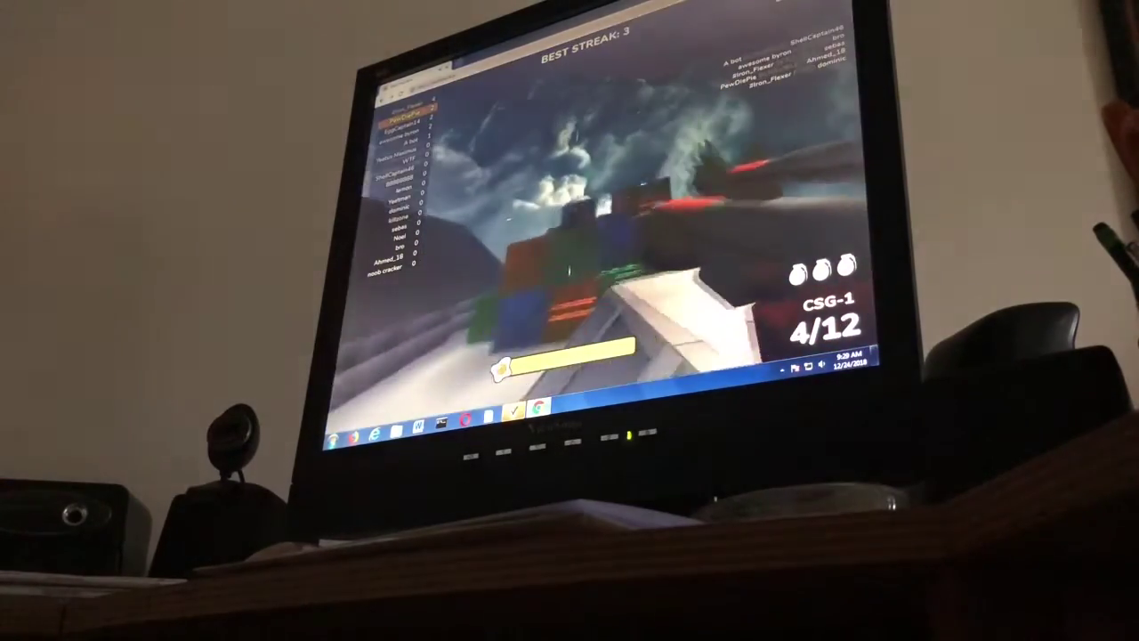
pyautogui.rightClick(570, 283)
pyautogui.click(574, 203)
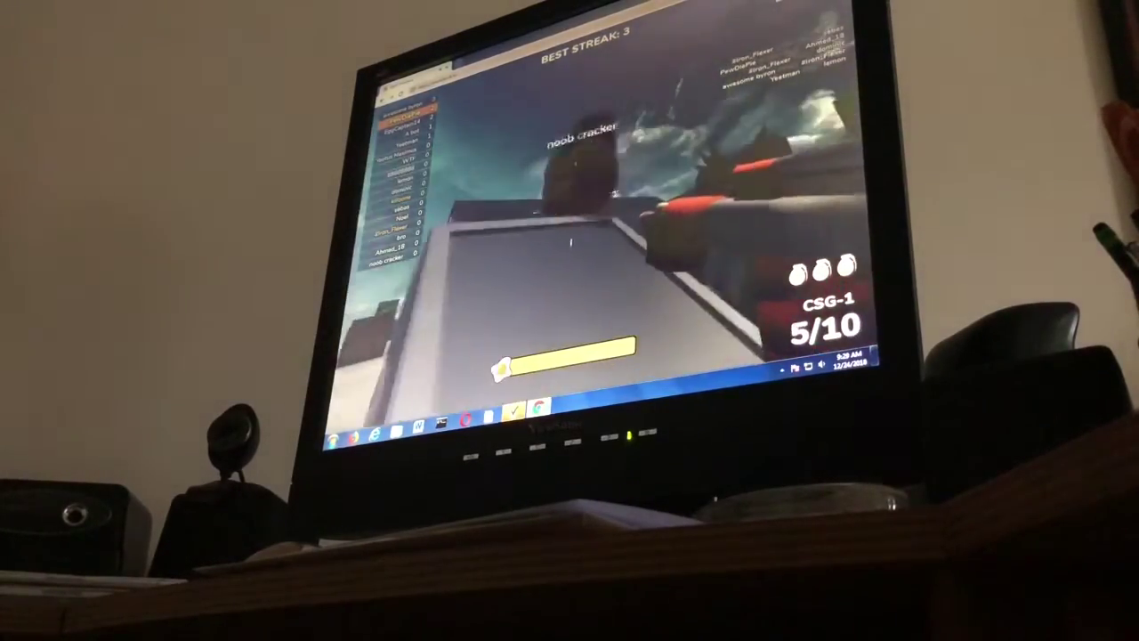
pyautogui.click(574, 203)
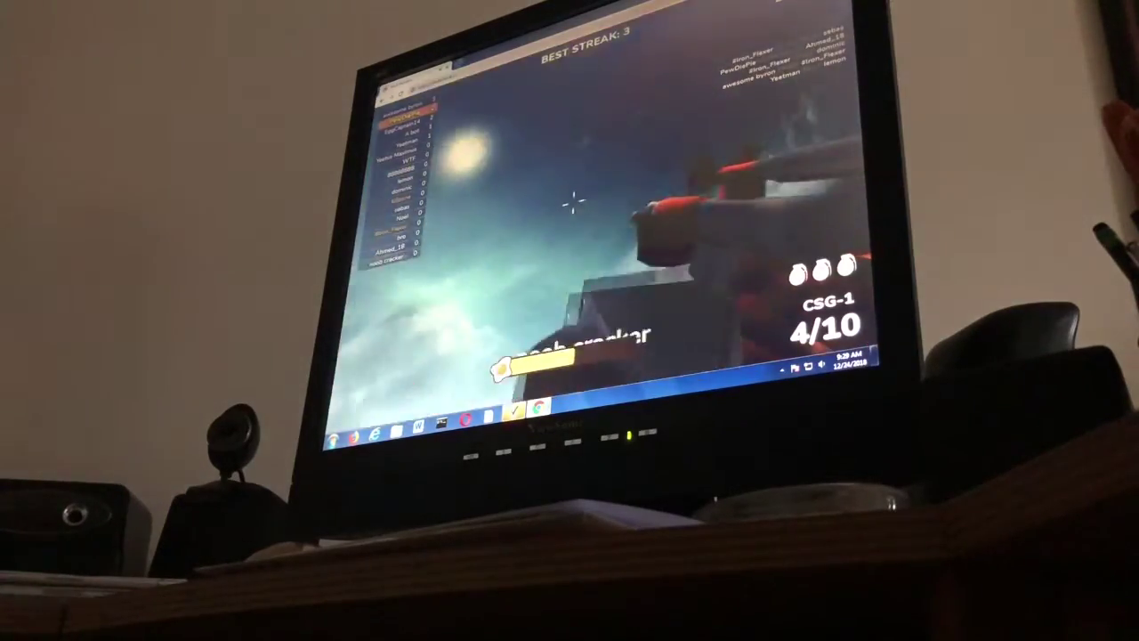
pyautogui.click(574, 203)
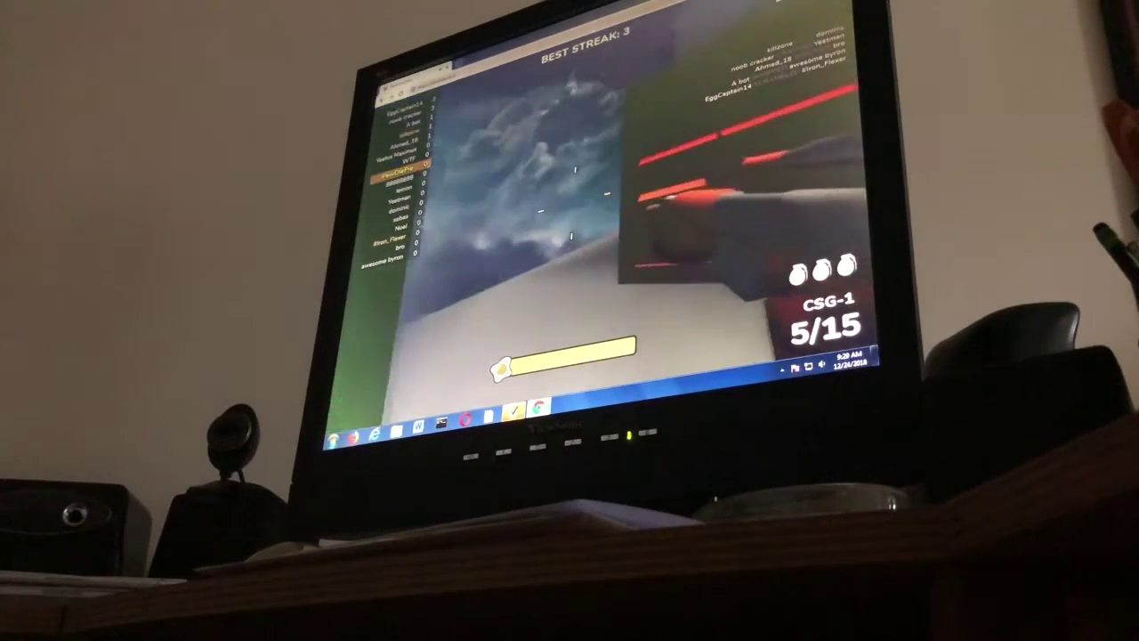
# - Fire scoped shots and snipe Yeetman for a second kill
pyautogui.rightClick(578, 249)
pyautogui.click(578, 249)
pyautogui.rightClick(578, 249)
pyautogui.click(579, 249)
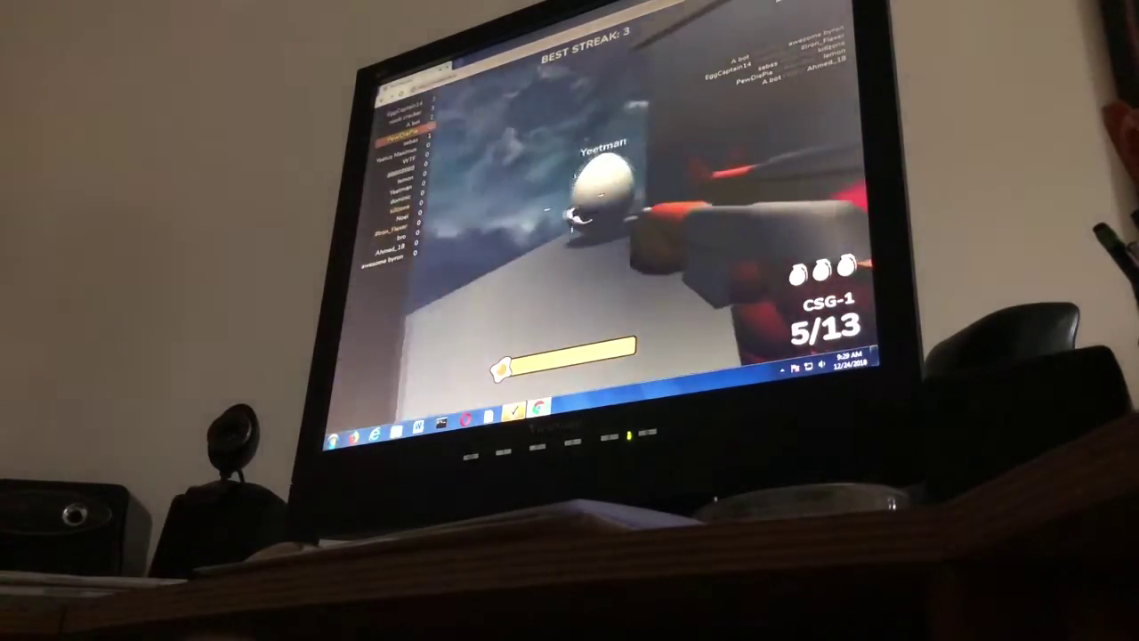
pyautogui.click(574, 209)
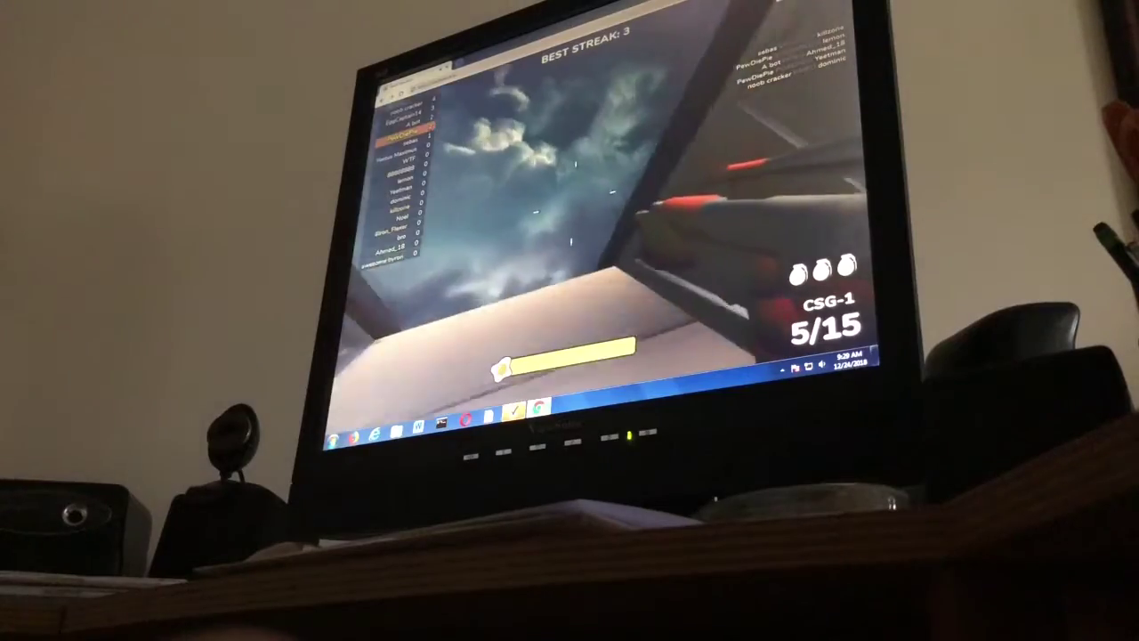
# - Snipe lemon for a three-kill streak, fire twice more, and reload
pyautogui.rightClick(571, 209)
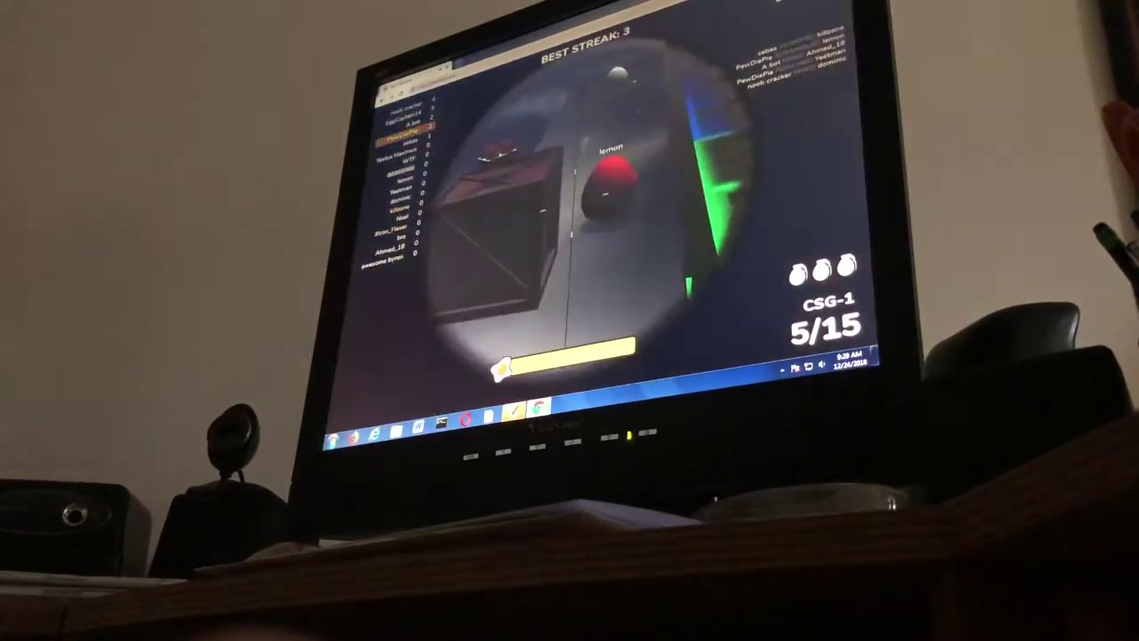
pyautogui.click(572, 207)
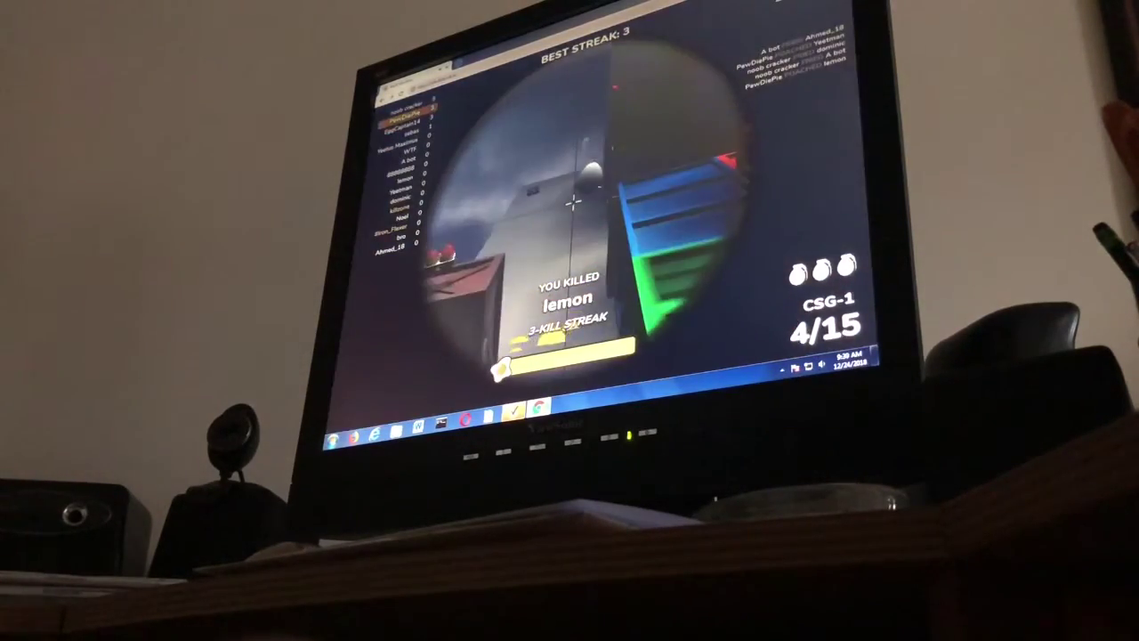
pyautogui.click(573, 203)
pyautogui.click(574, 203)
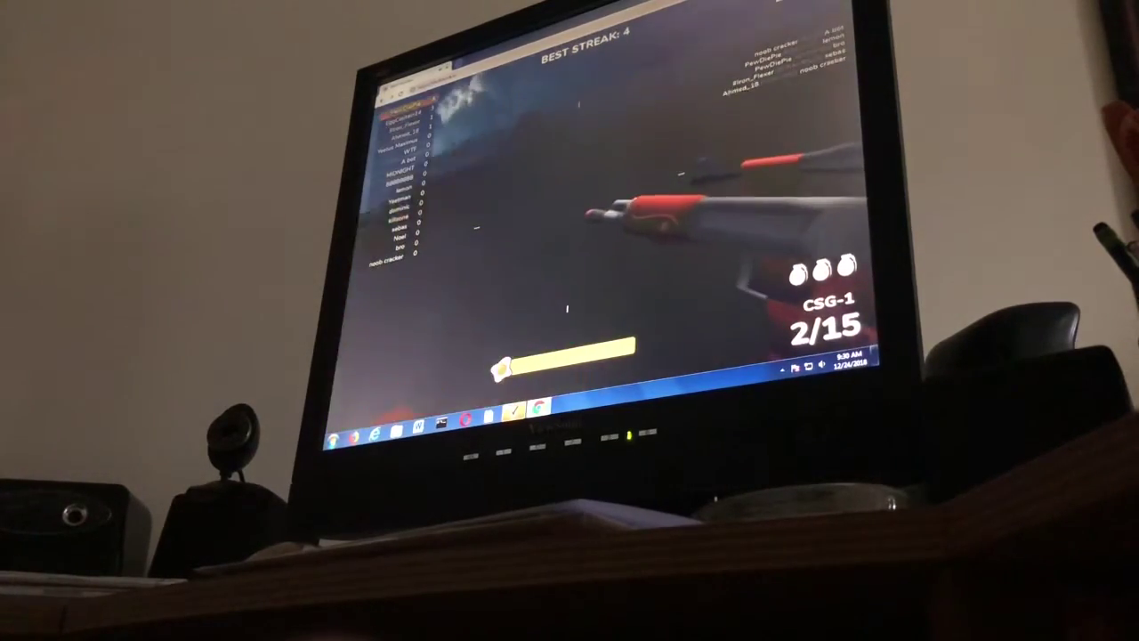
pyautogui.press('r')
# - Fire two more scoped shots at enemies and reload the rifle
pyautogui.rightClick(573, 202)
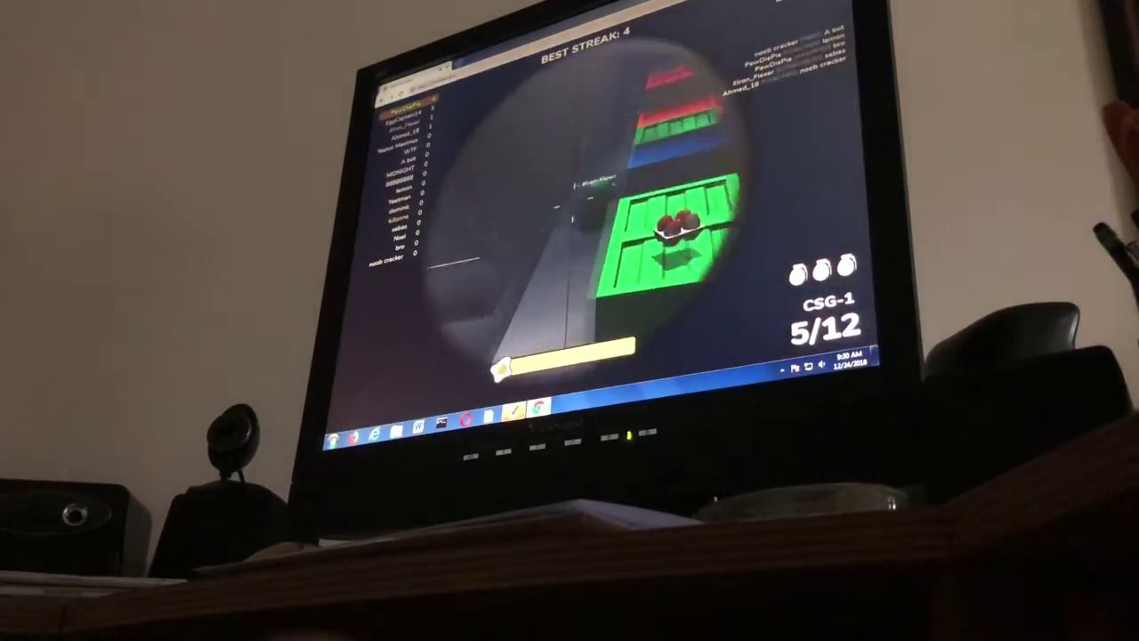
pyautogui.click(573, 203)
pyautogui.rightClick(573, 203)
pyautogui.click(573, 203)
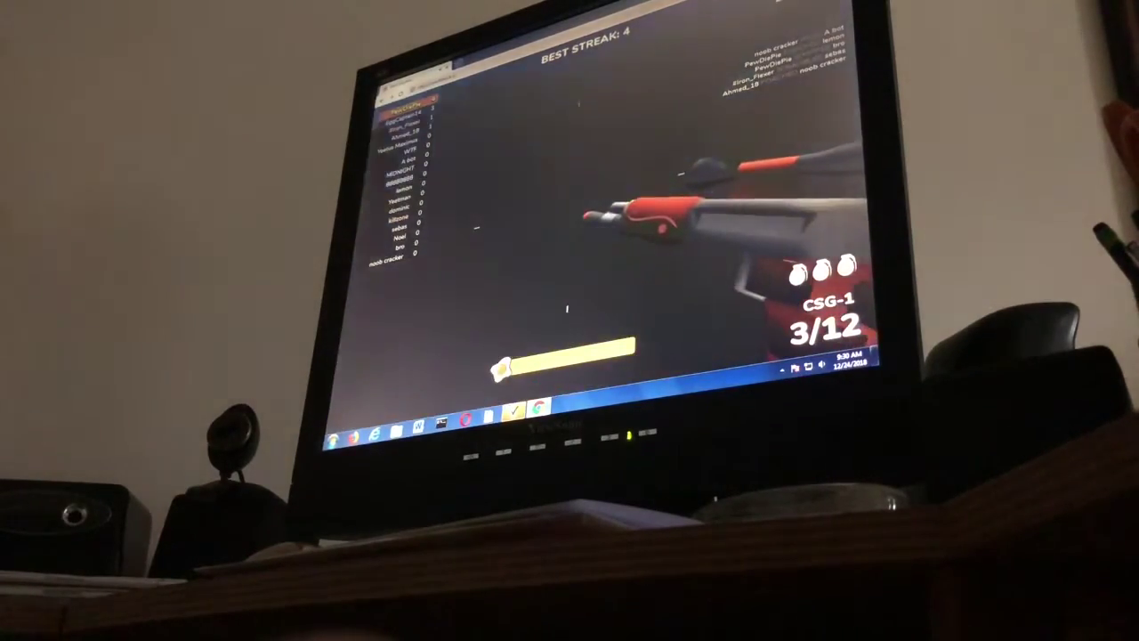
pyautogui.press('r')
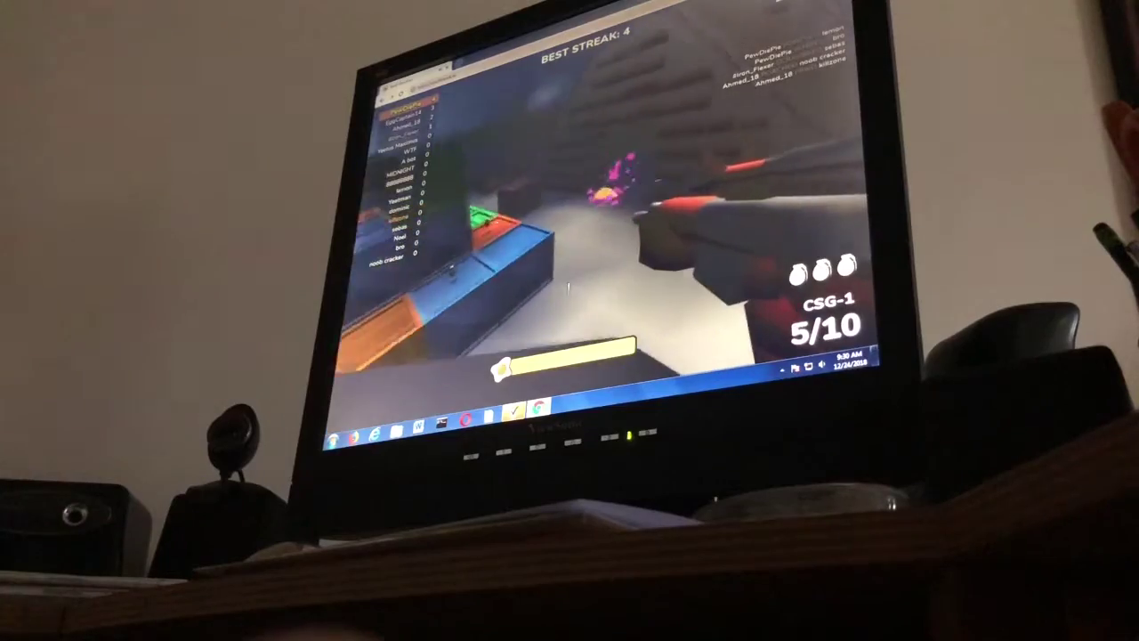
# - Snipe an enemy egg, then sebas for a five-kill streak, and reload
pyautogui.rightClick(573, 203)
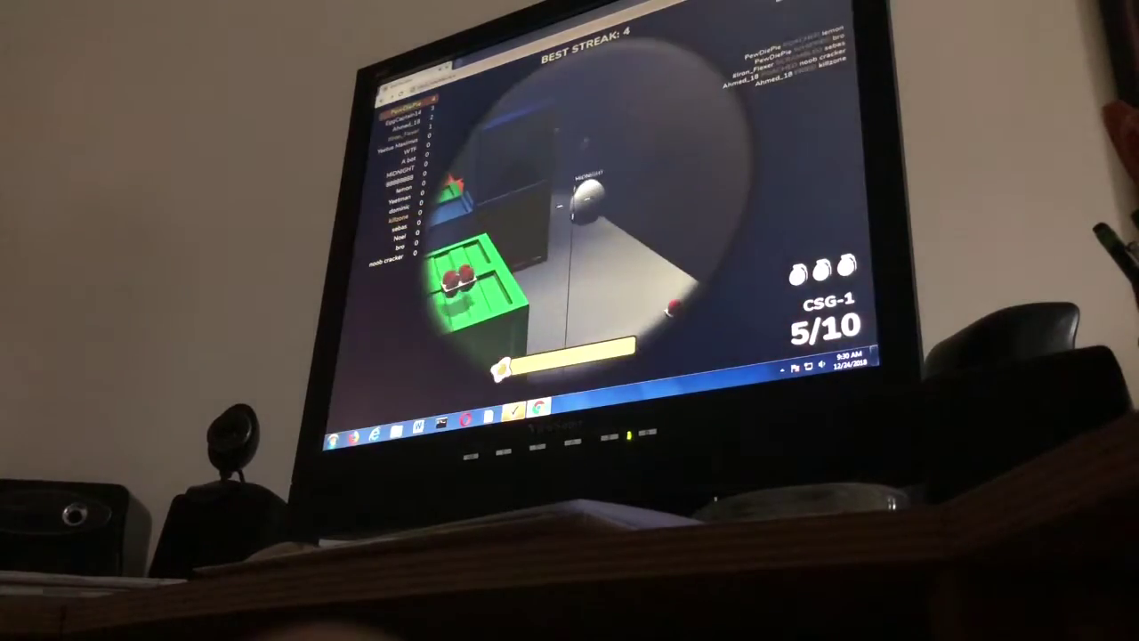
pyautogui.click(574, 203)
pyautogui.rightClick(574, 203)
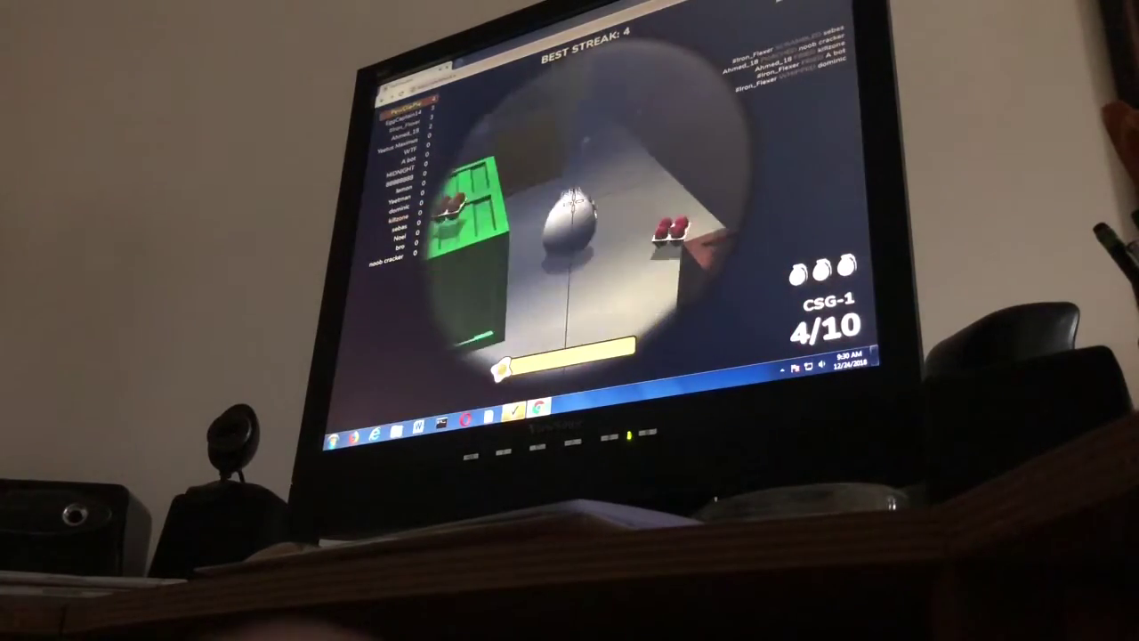
pyautogui.click(573, 203)
pyautogui.rightClick(573, 203)
pyautogui.click(573, 202)
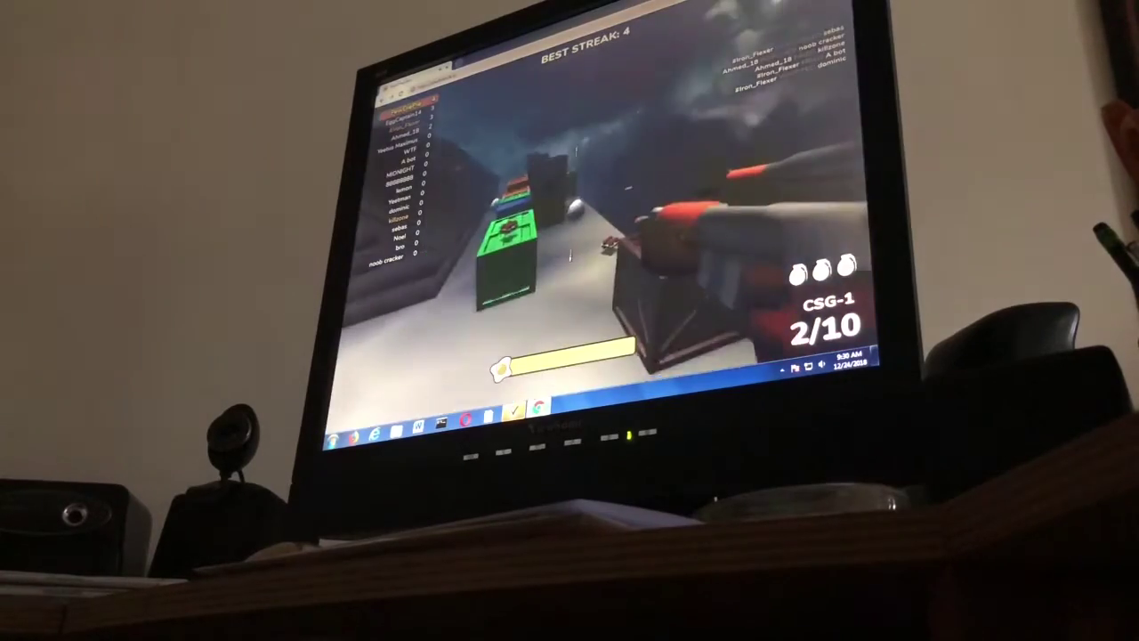
pyautogui.rightClick(574, 202)
pyautogui.click(573, 203)
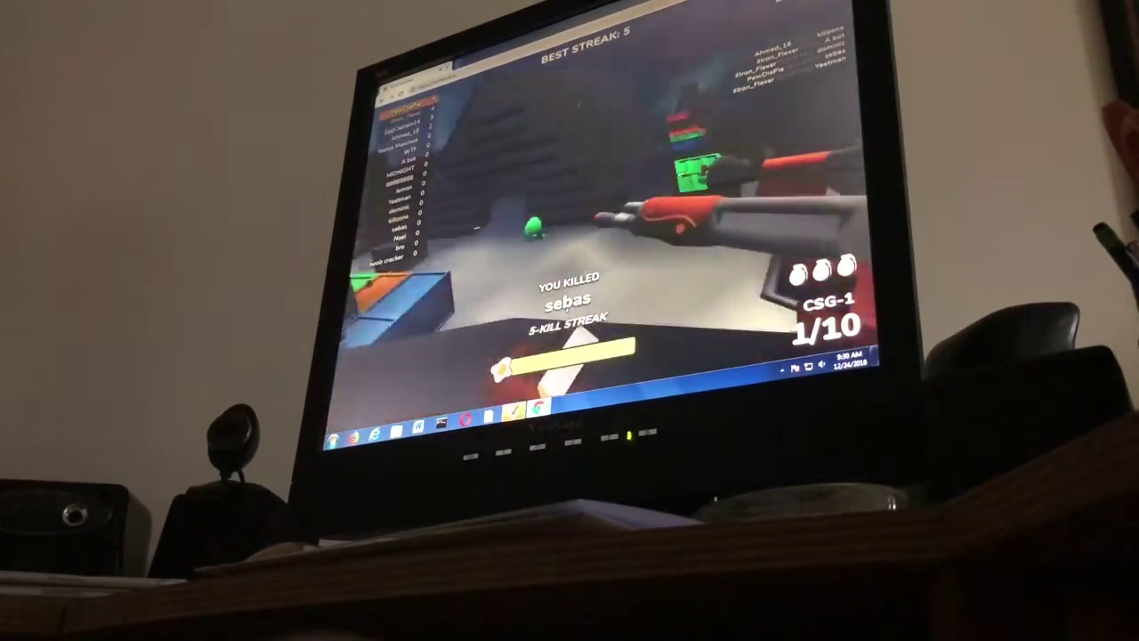
pyautogui.press('r')
# - Snipe bro for a six-kill streak and reload
pyautogui.rightClick(570, 209)
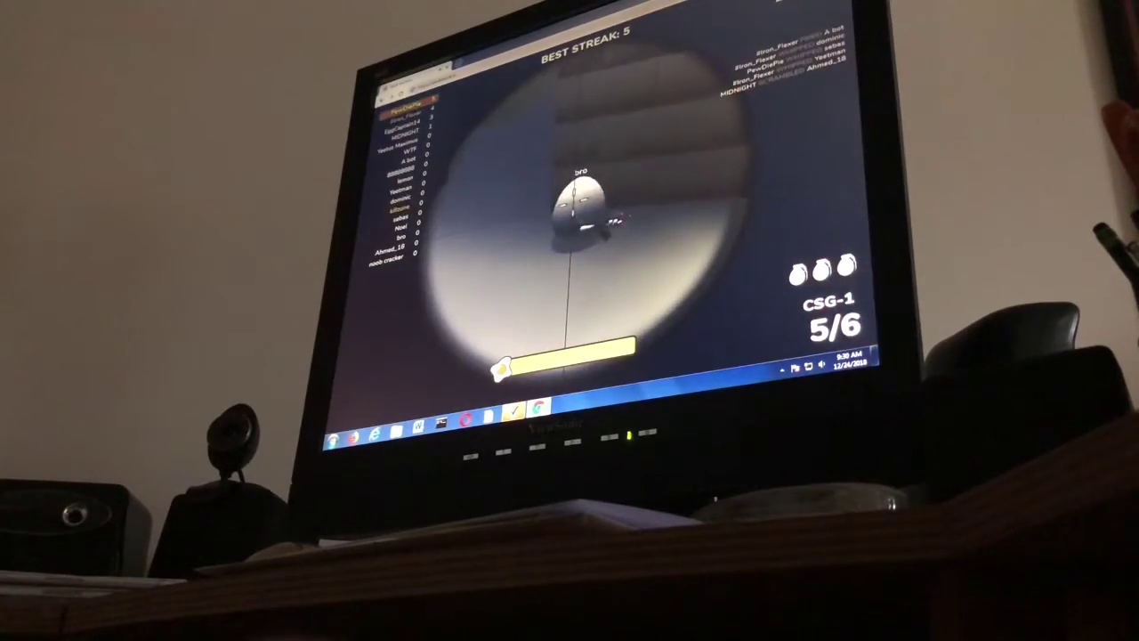
pyautogui.click(569, 203)
pyautogui.rightClick(570, 203)
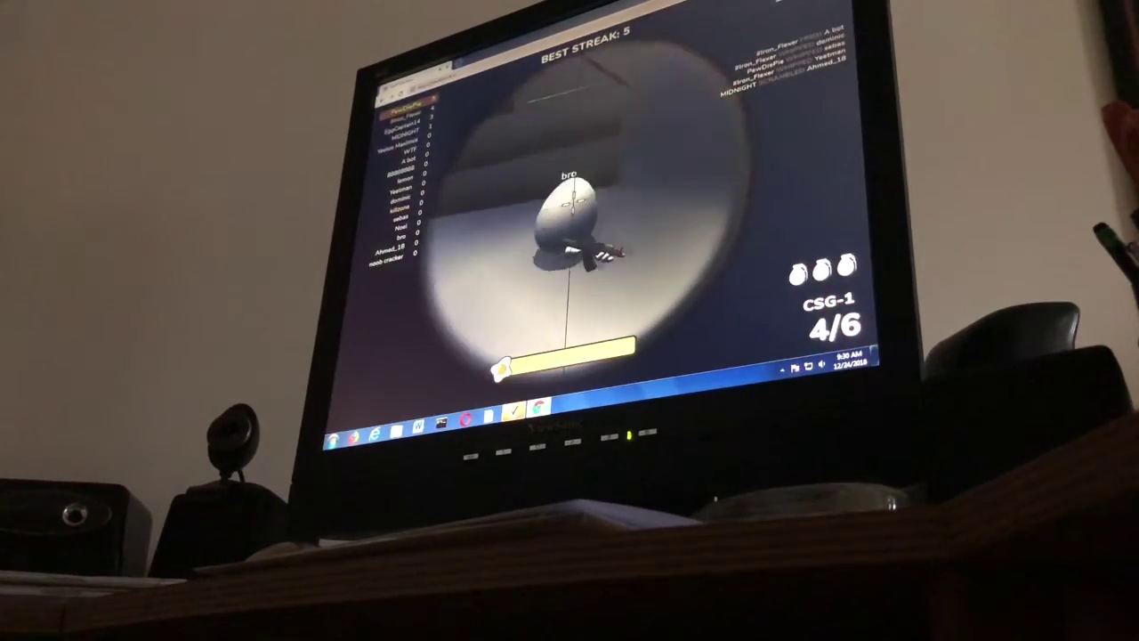
pyautogui.click(572, 202)
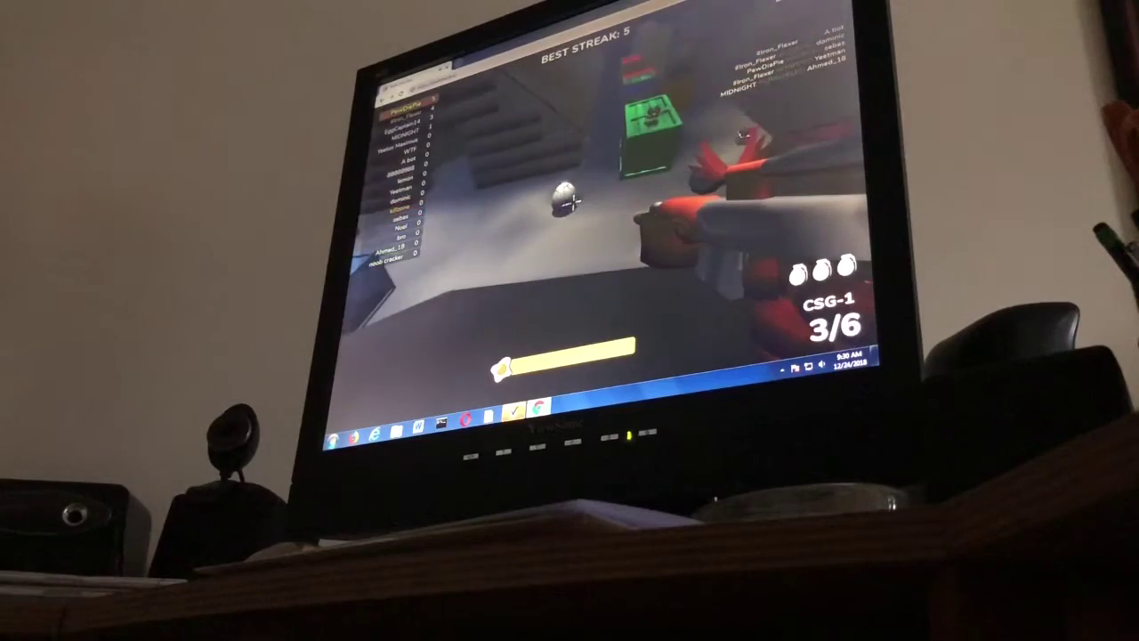
pyautogui.click(572, 201)
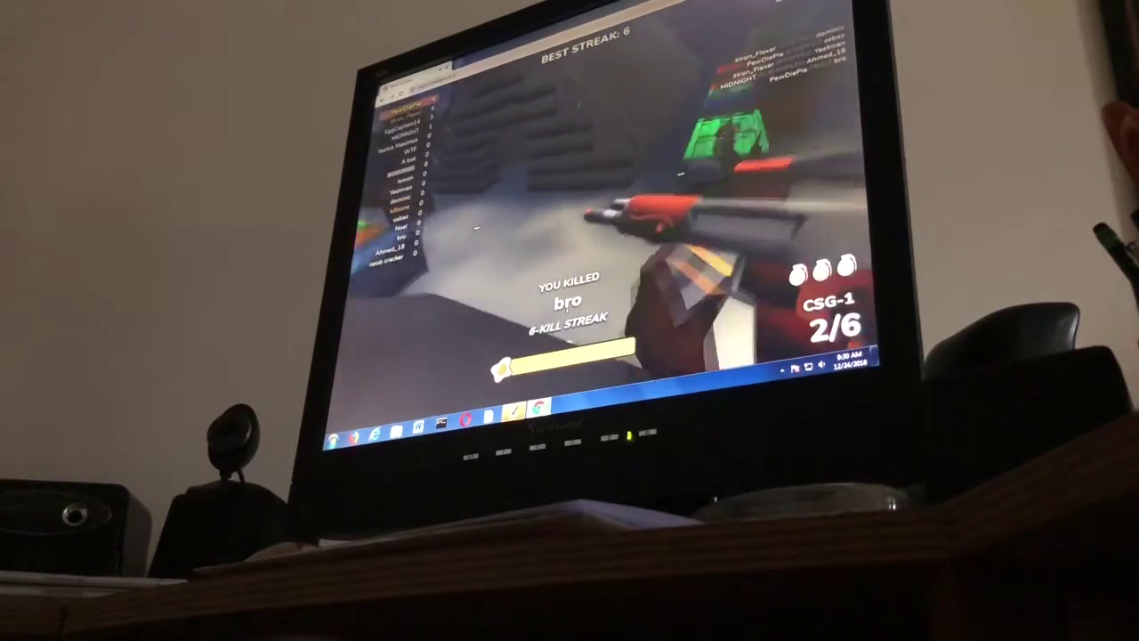
pyautogui.press('r')
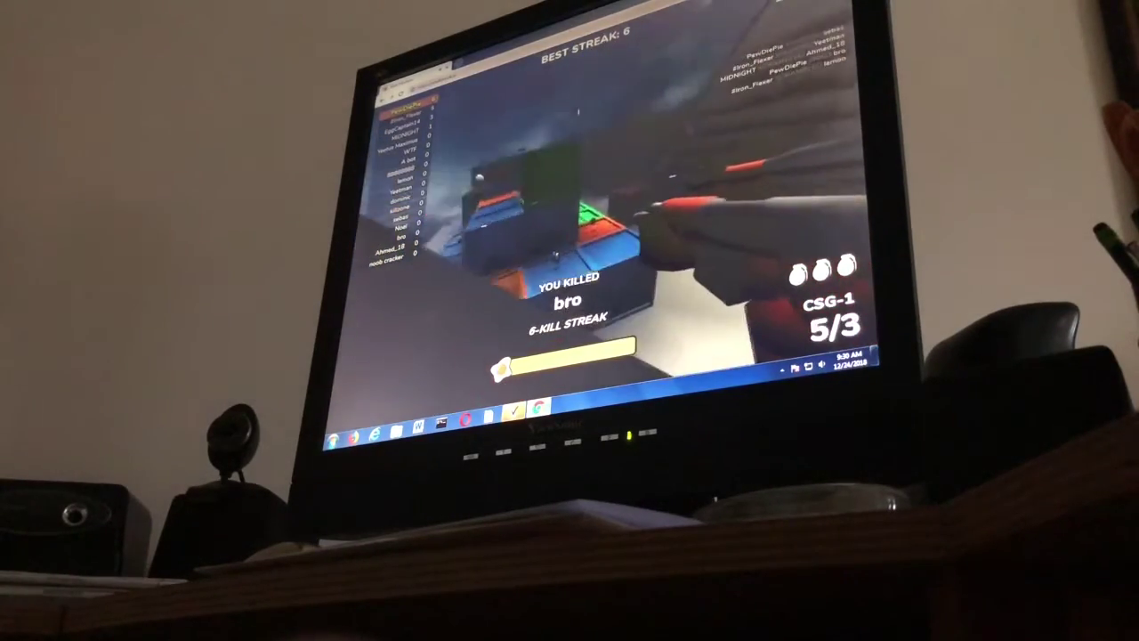
# - Snipe sebas on the blocks for a seven-kill streak
pyautogui.rightClick(572, 203)
pyautogui.click(572, 203)
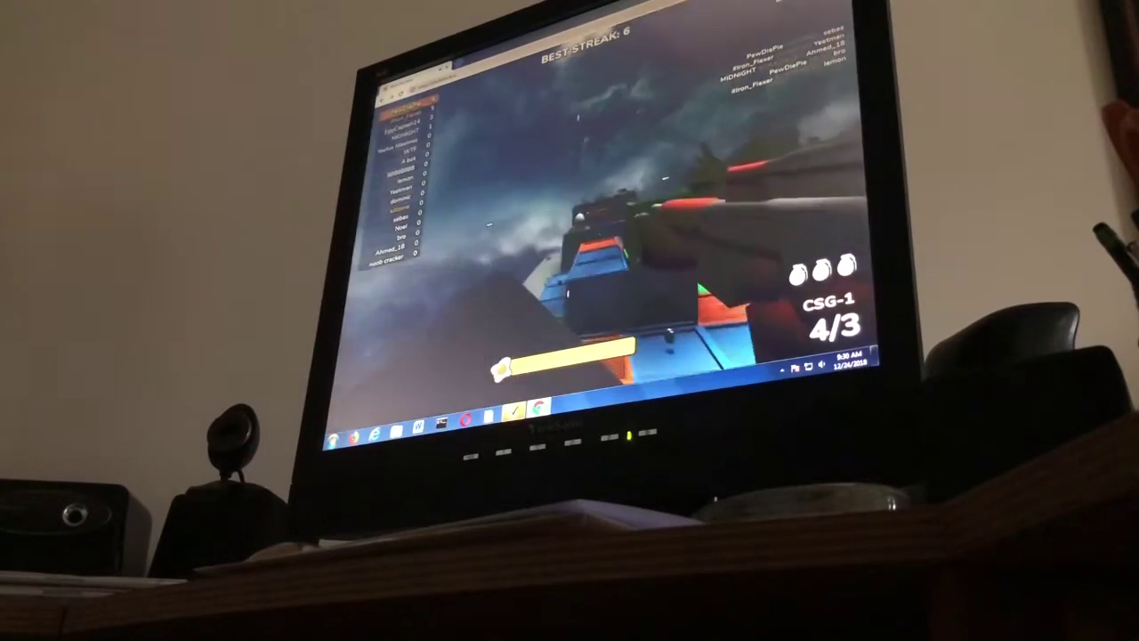
pyautogui.rightClick(573, 207)
pyautogui.click(572, 206)
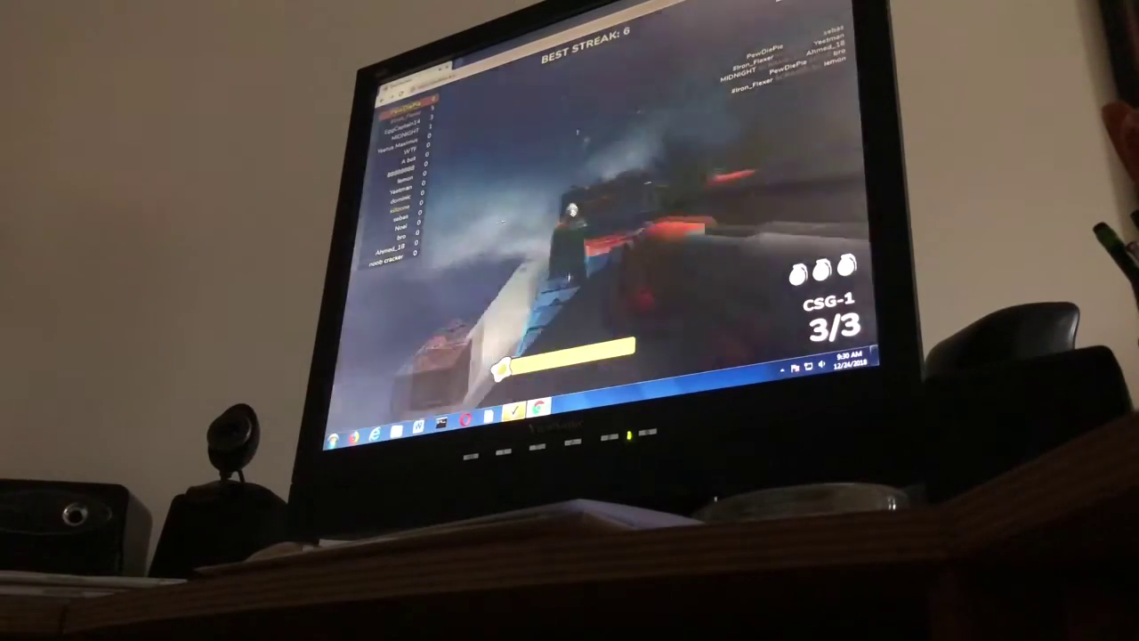
pyautogui.rightClick(572, 204)
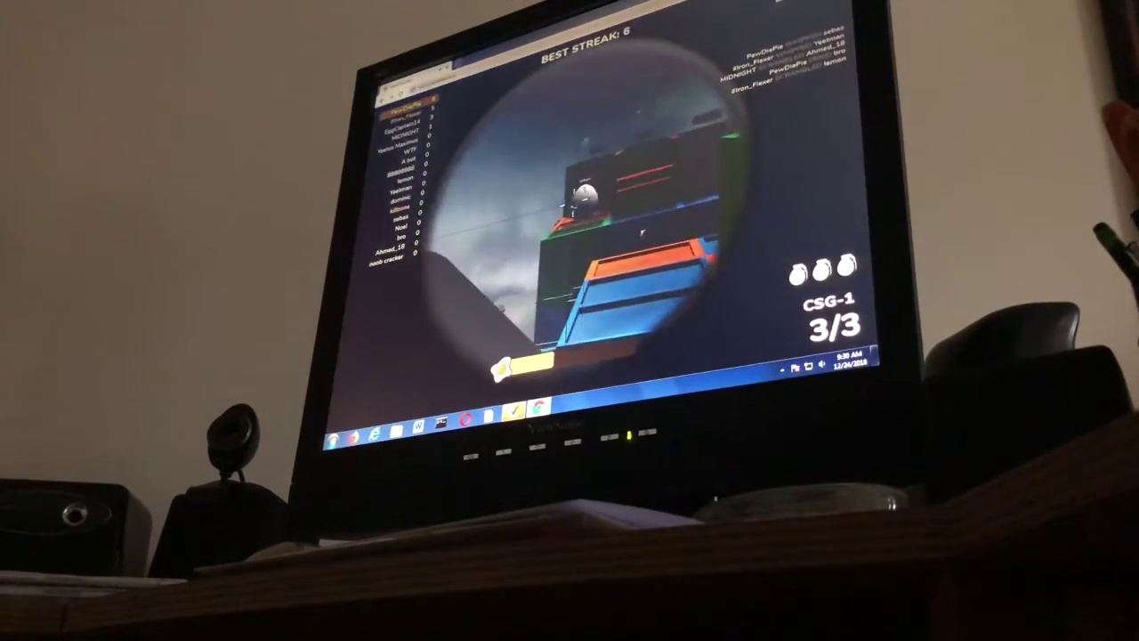
pyautogui.click(588, 209)
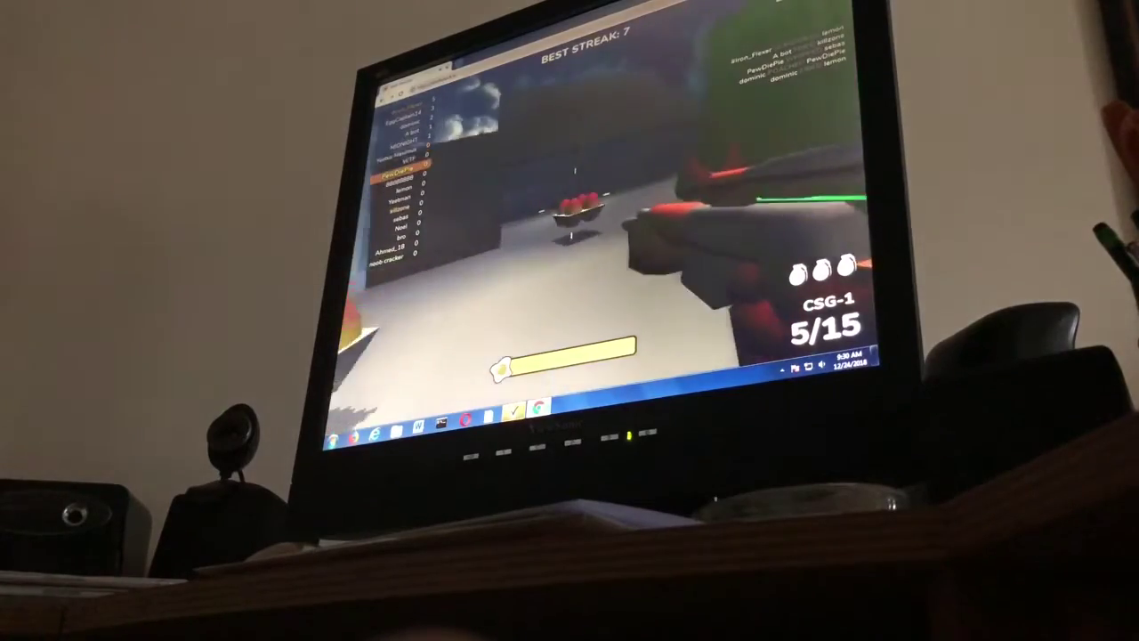
# - Fire more shots down the corridor and reload before A bot ends the life
pyautogui.rightClick(575, 191)
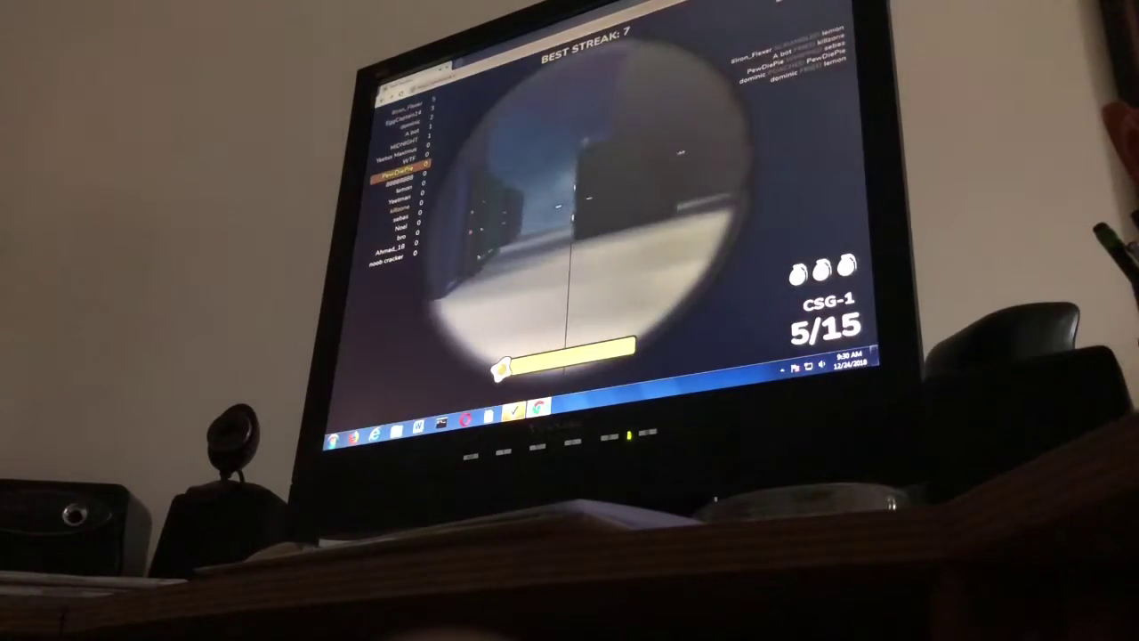
pyautogui.click(572, 198)
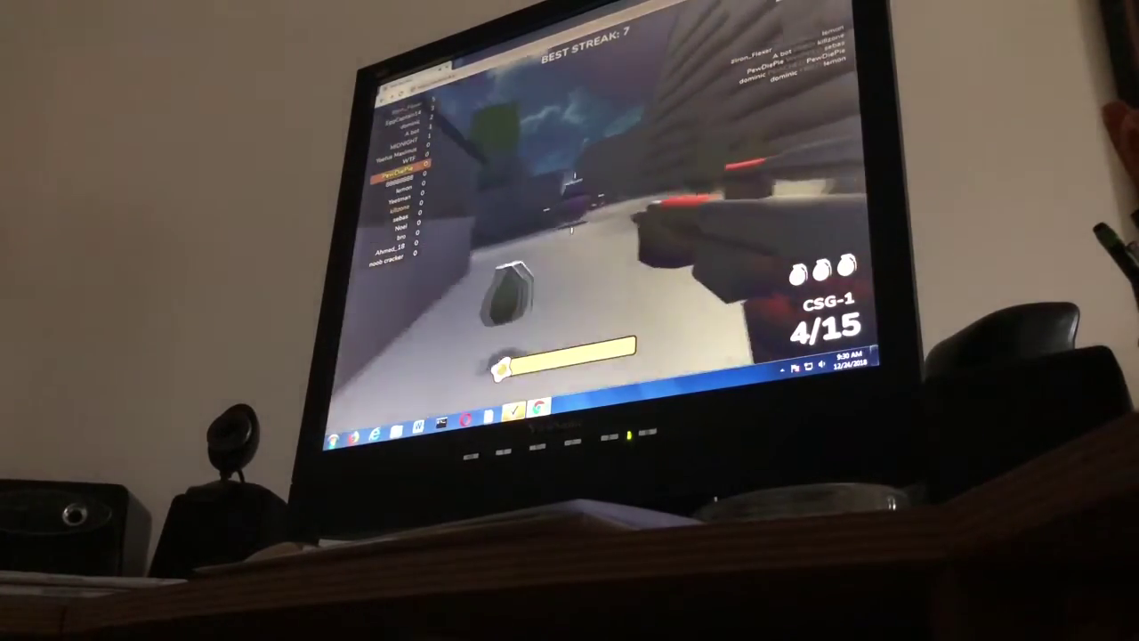
pyautogui.click(572, 228)
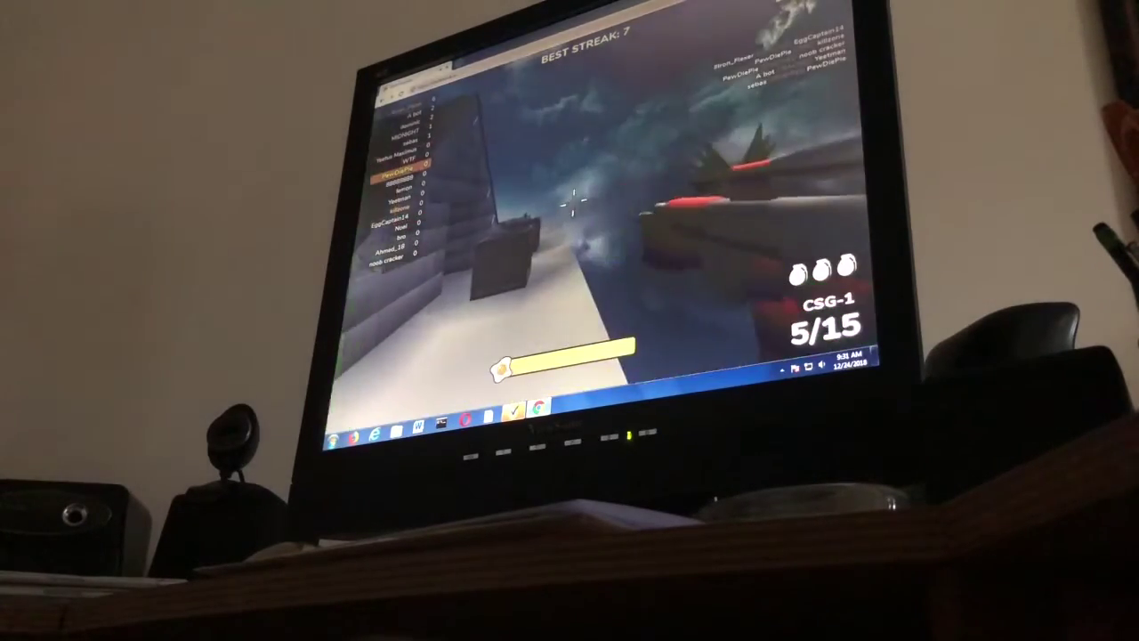
pyautogui.rightClick(574, 191)
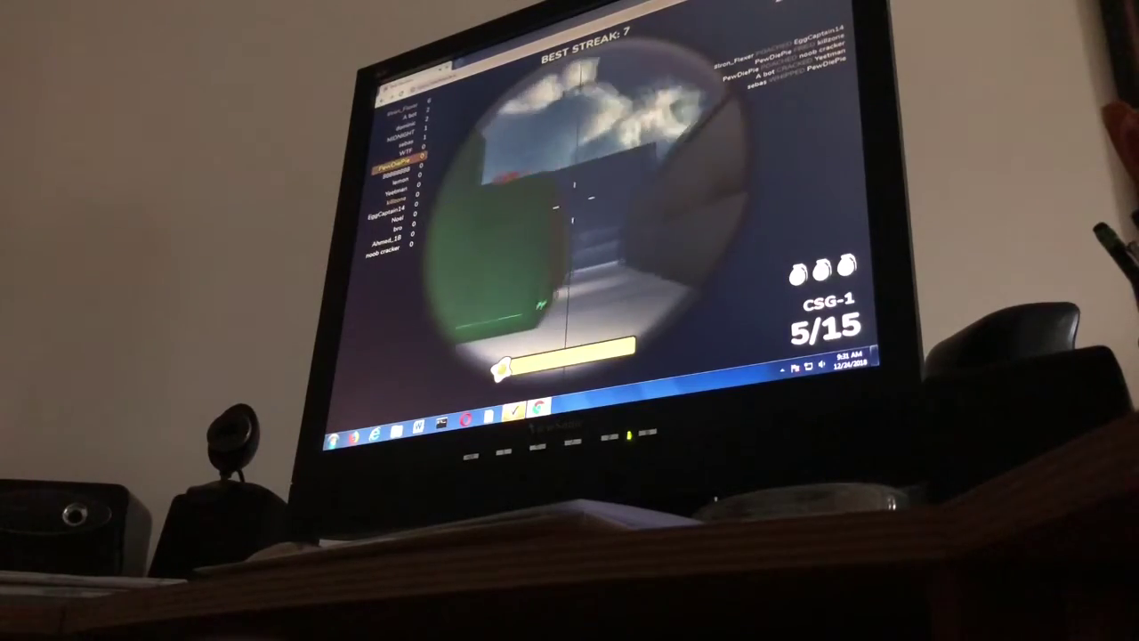
pyautogui.rightClick(574, 191)
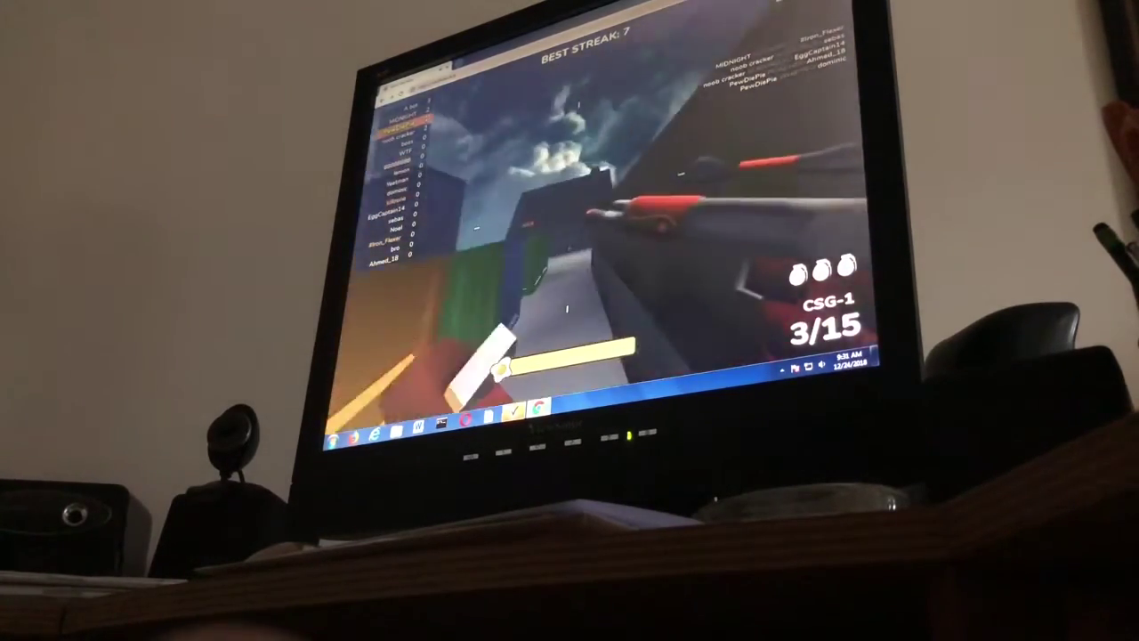
pyautogui.press('r')
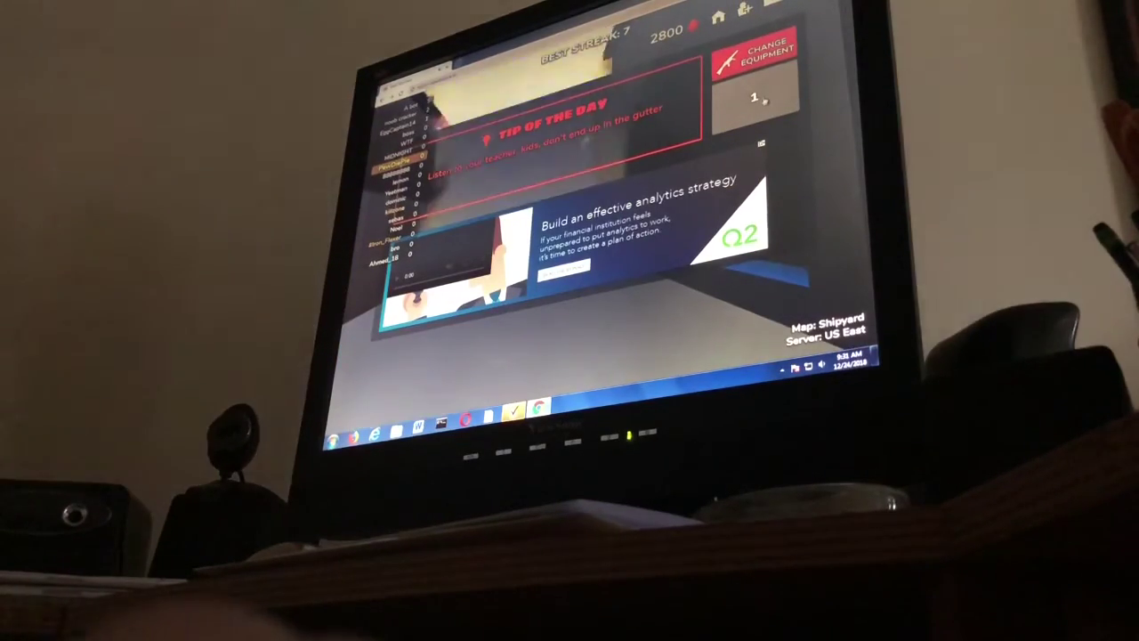
# - Respawn and fire three CSG-1 sniper shots at enemies
pyautogui.click(573, 203)
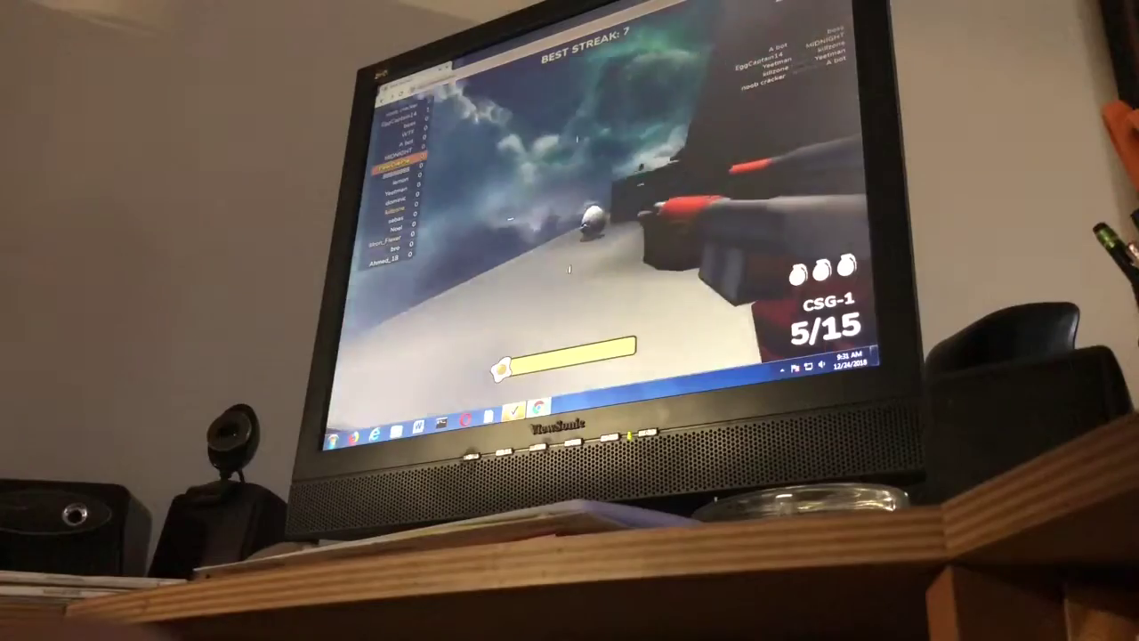
pyautogui.rightClick(572, 245)
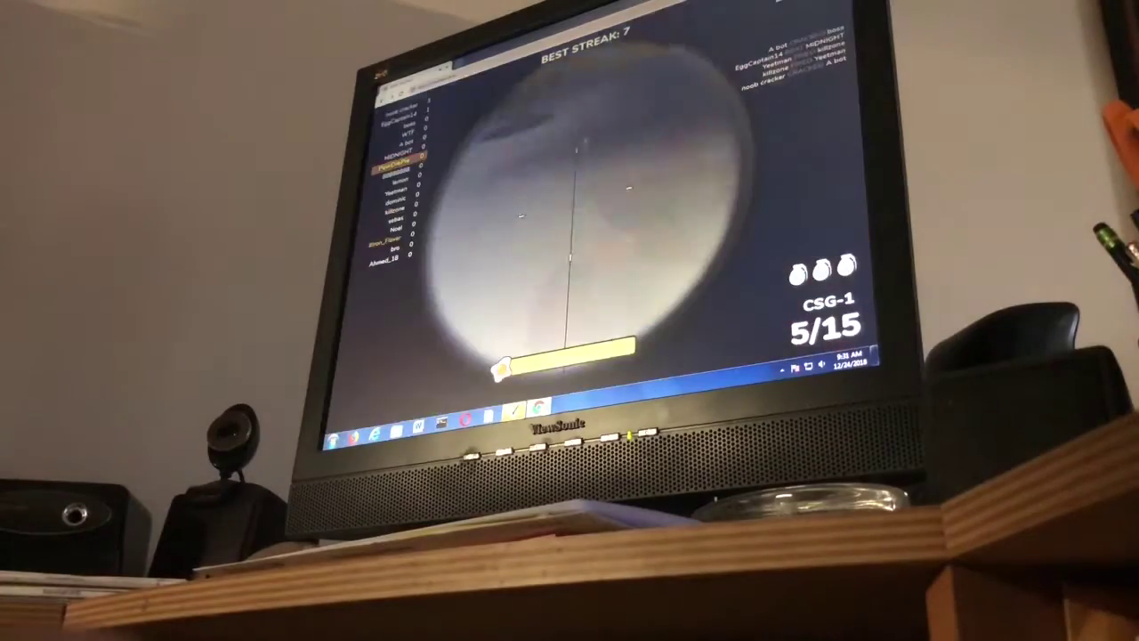
pyautogui.click(572, 218)
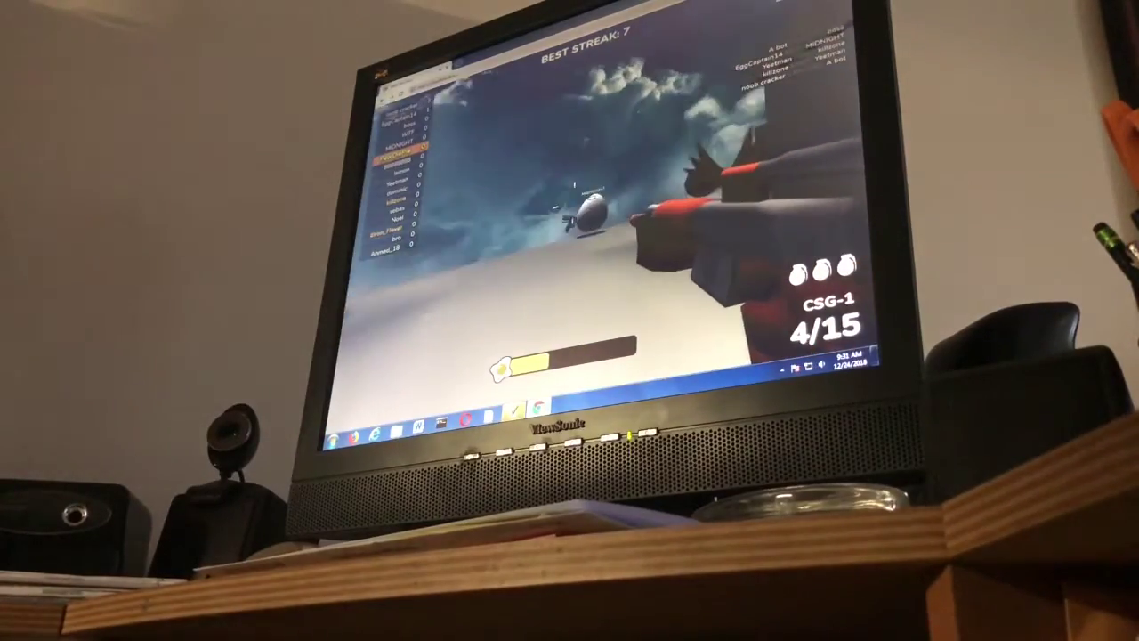
pyautogui.click(572, 213)
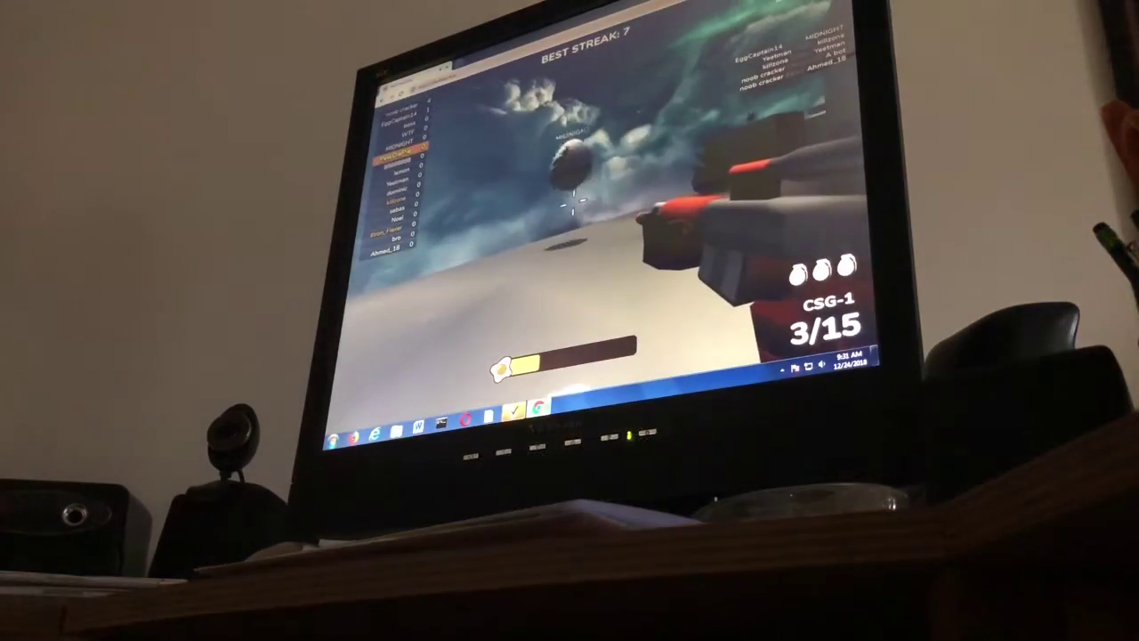
pyautogui.click(568, 288)
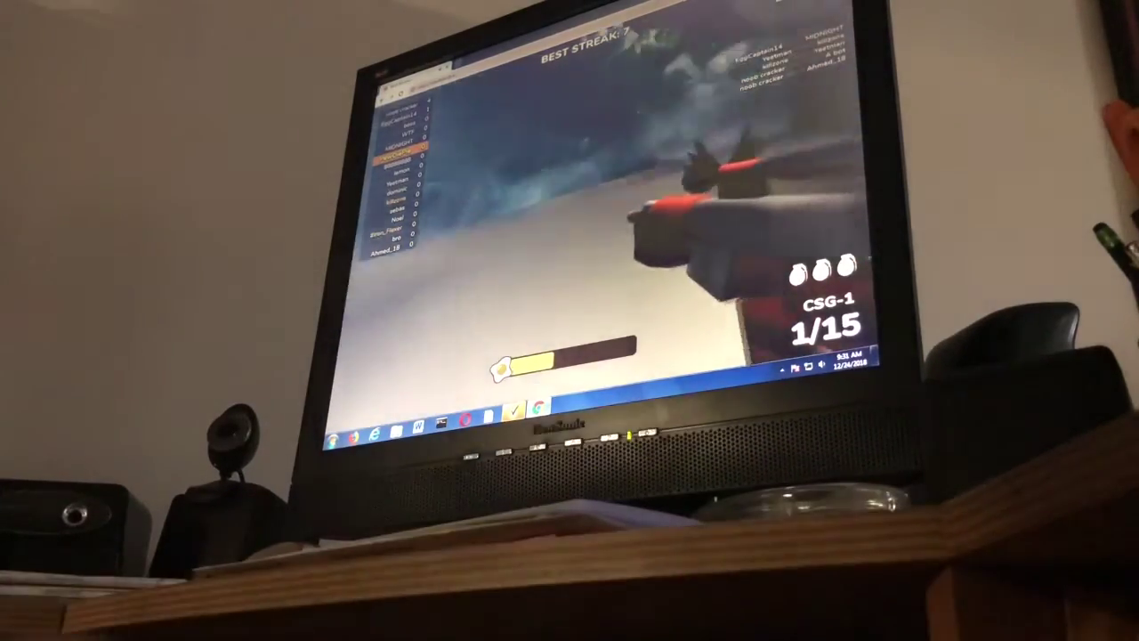
# - Swap to the Cluck 9mm pistol and kill MIDNIGHT
pyautogui.press('q')
pyautogui.click(605, 204)
pyautogui.click(605, 204)
pyautogui.tripleClick(596, 203)
pyautogui.doubleClick(587, 203)
pyautogui.click(578, 203)
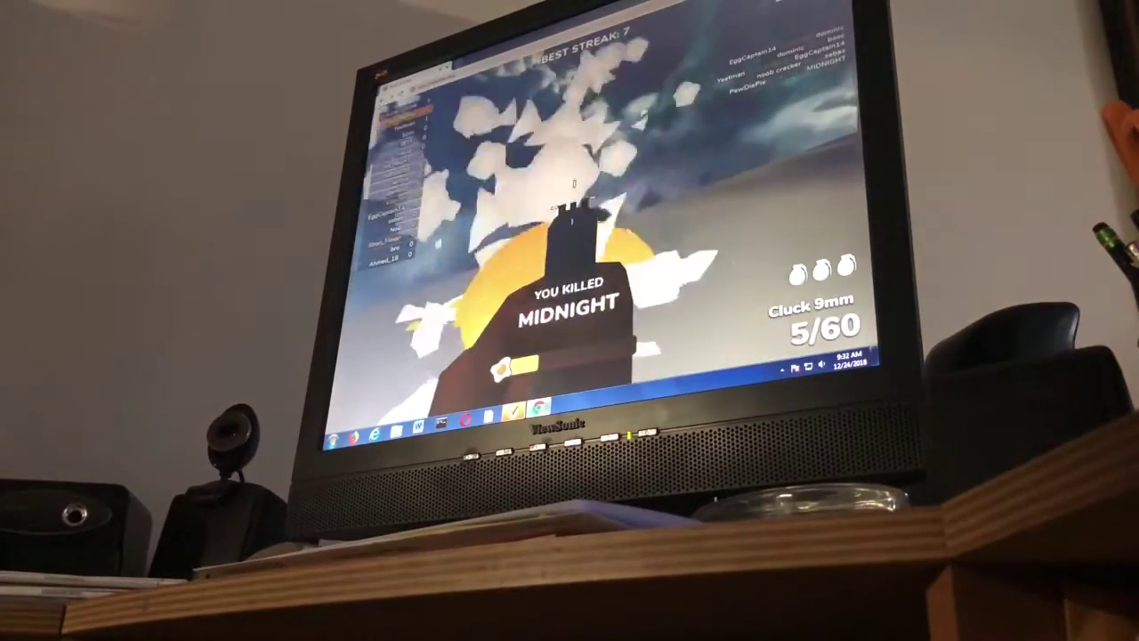
# - Swap back to the CSG-1 and fire its last scoped round
pyautogui.press('q')
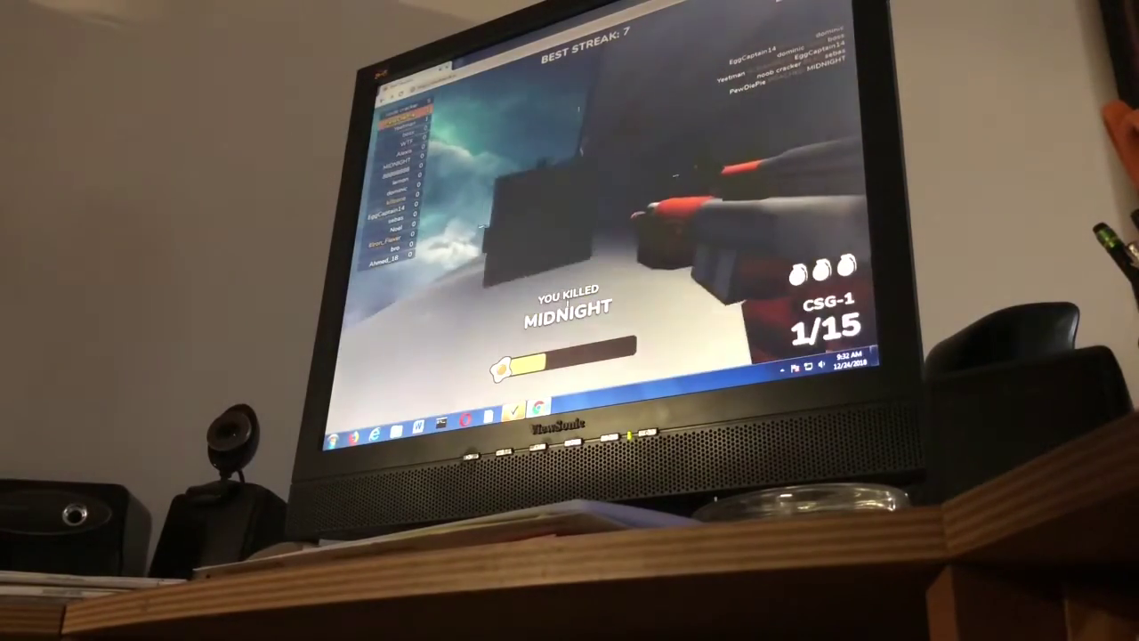
pyautogui.rightClick(574, 203)
pyautogui.click(574, 203)
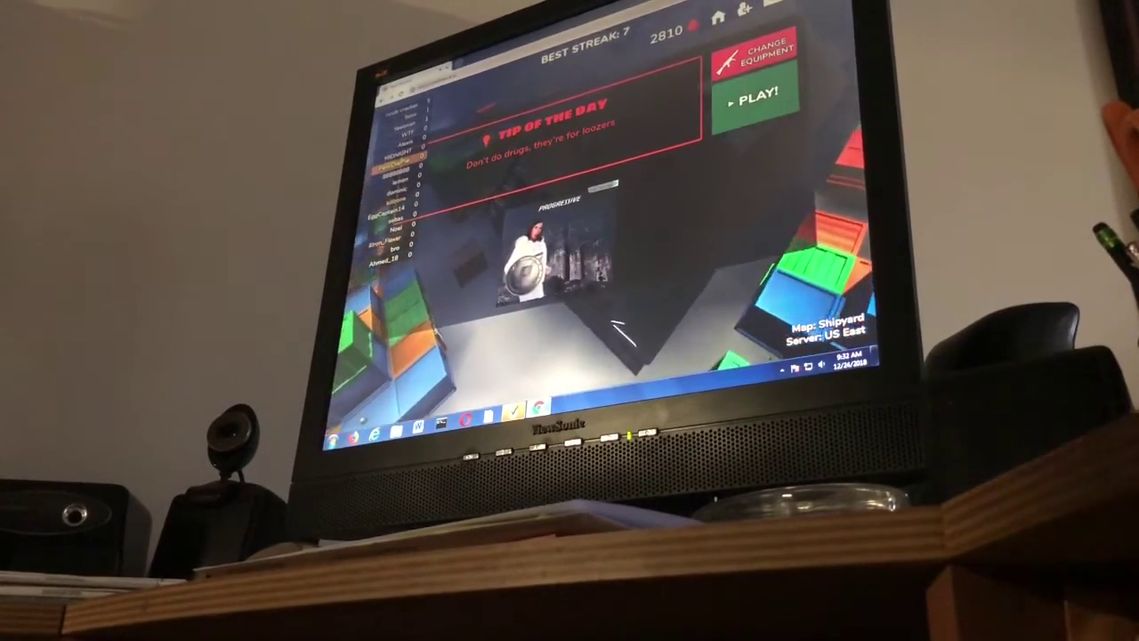
# - Respawn and cross the green ramp and blue-orange platforms to the green crate
pyautogui.click(643, 320)
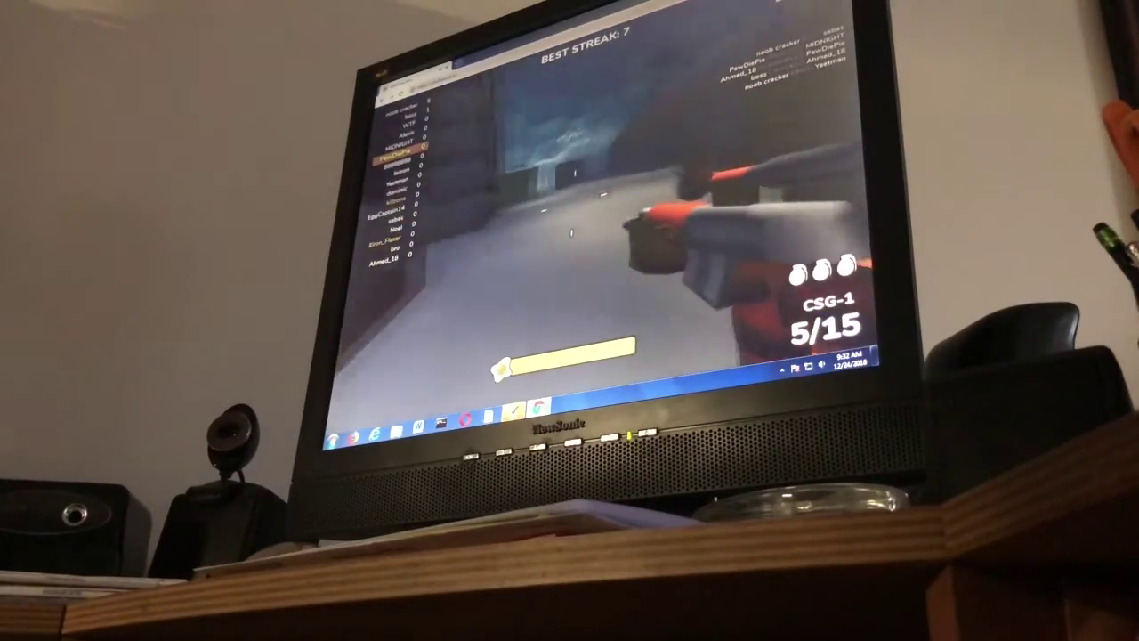
pyautogui.press('w')
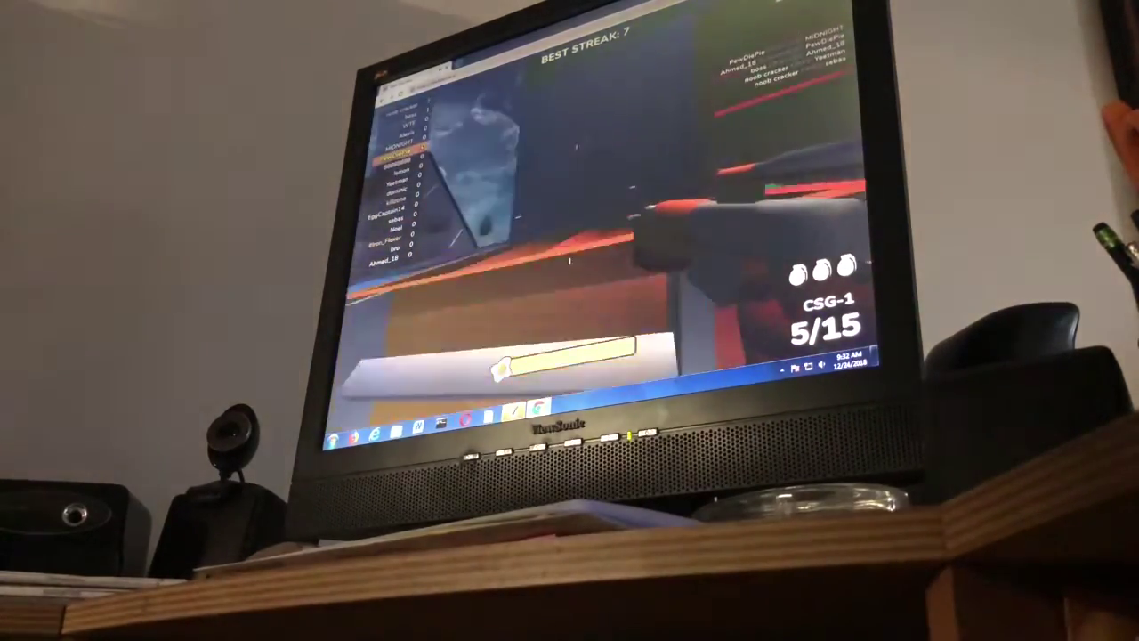
pyautogui.press('w')
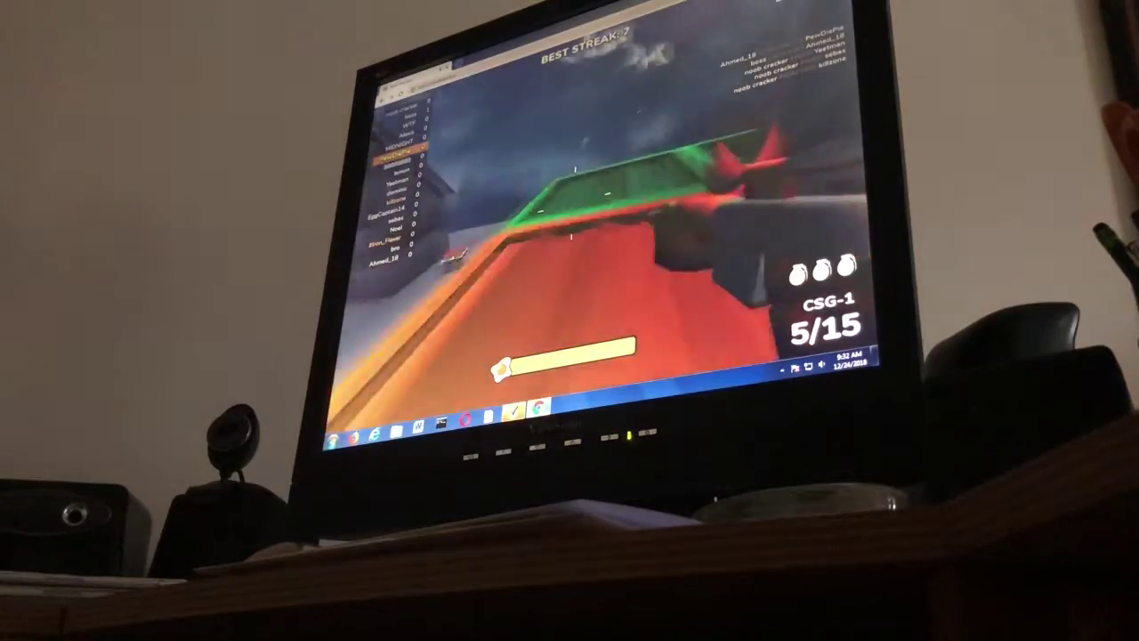
pyautogui.press('w')
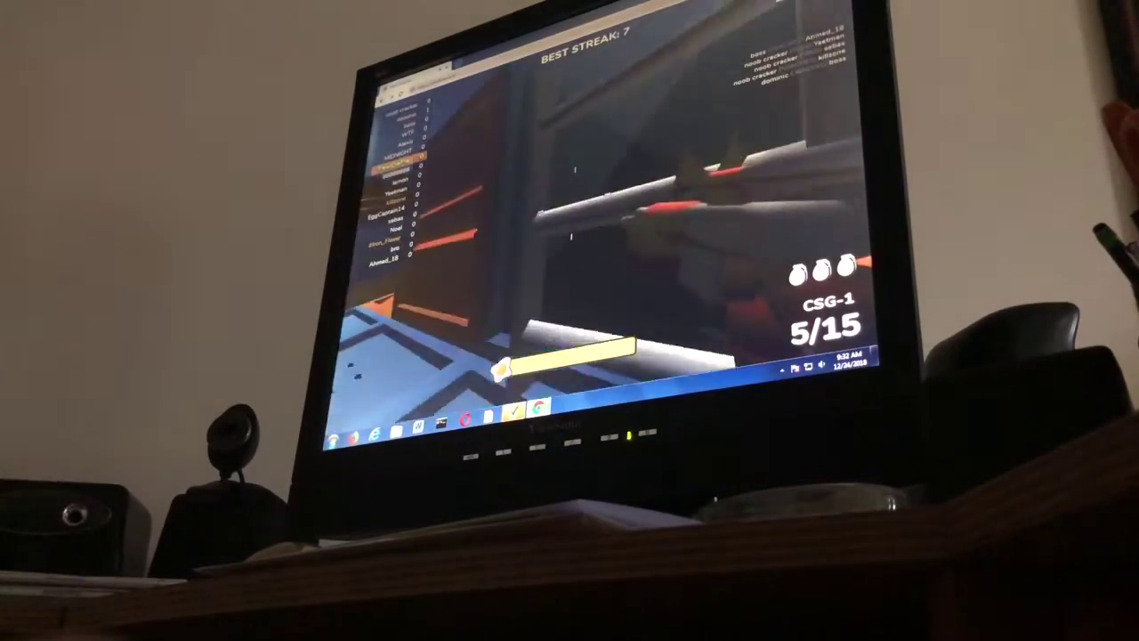
pyautogui.press('w')
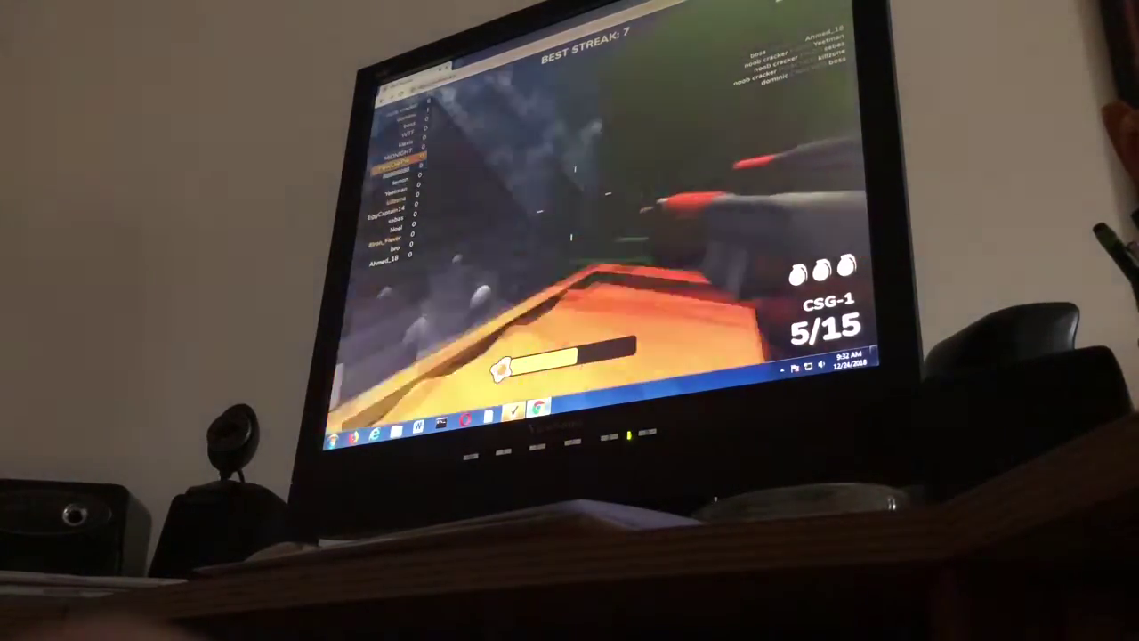
pyautogui.press('w')
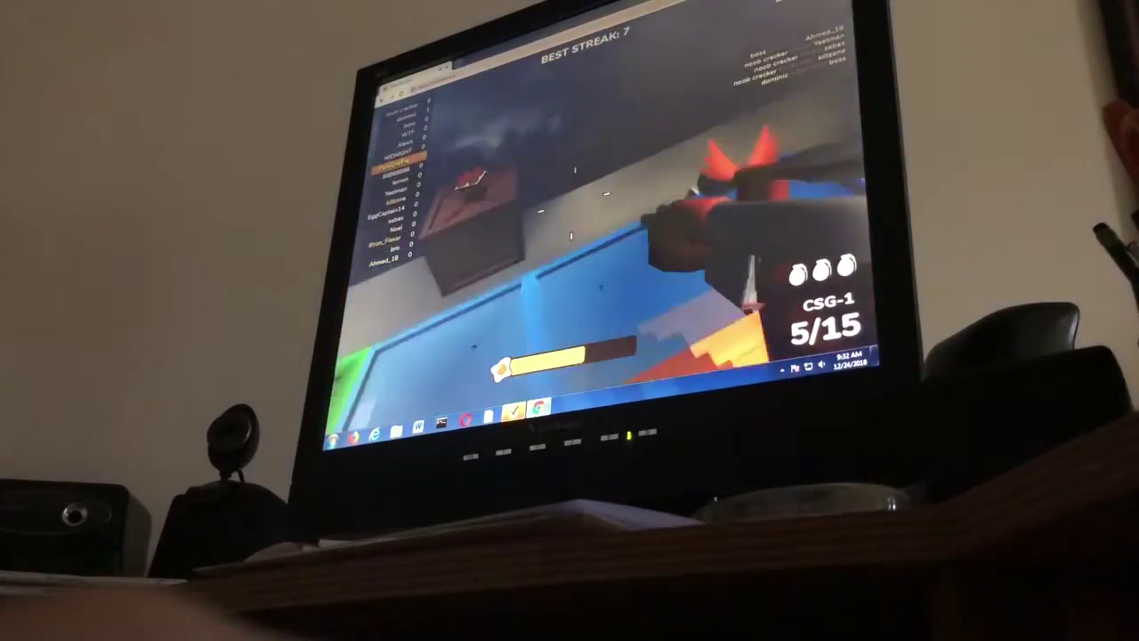
pyautogui.press('w')
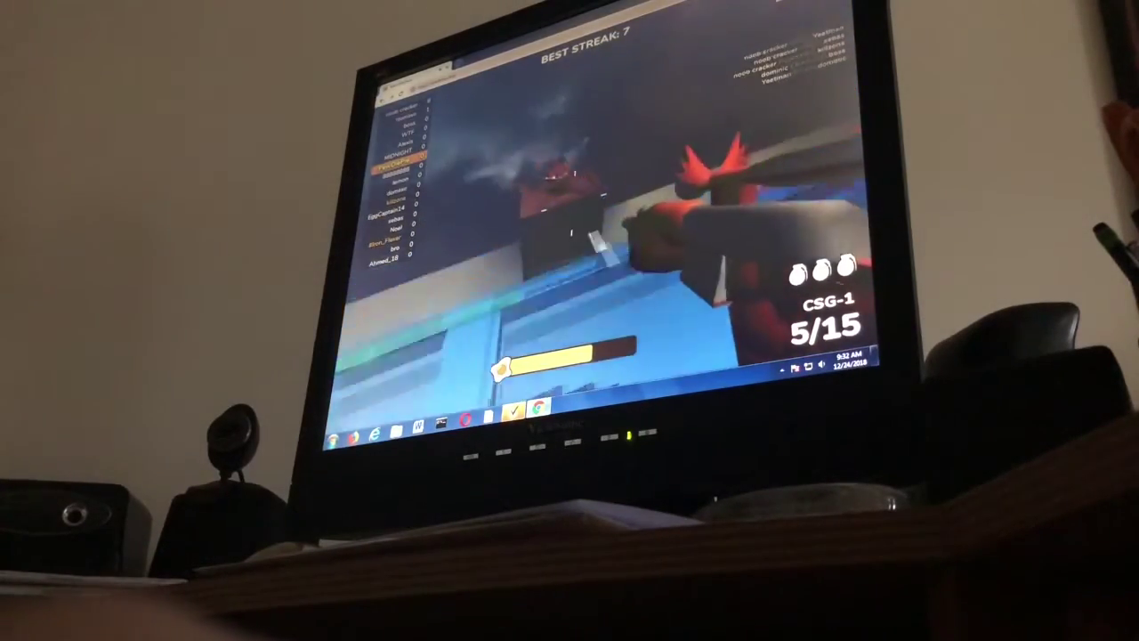
pyautogui.press('w')
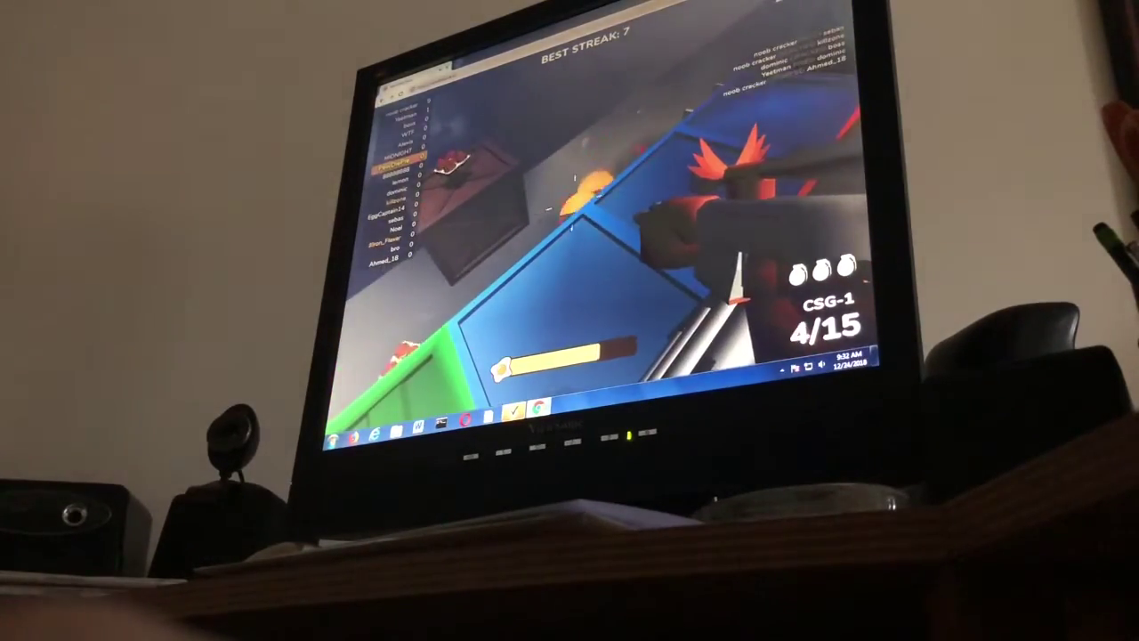
pyautogui.press('w')
# - Fire the remaining sniper rounds, mostly scoped shots at the rooftop
pyautogui.click(573, 201)
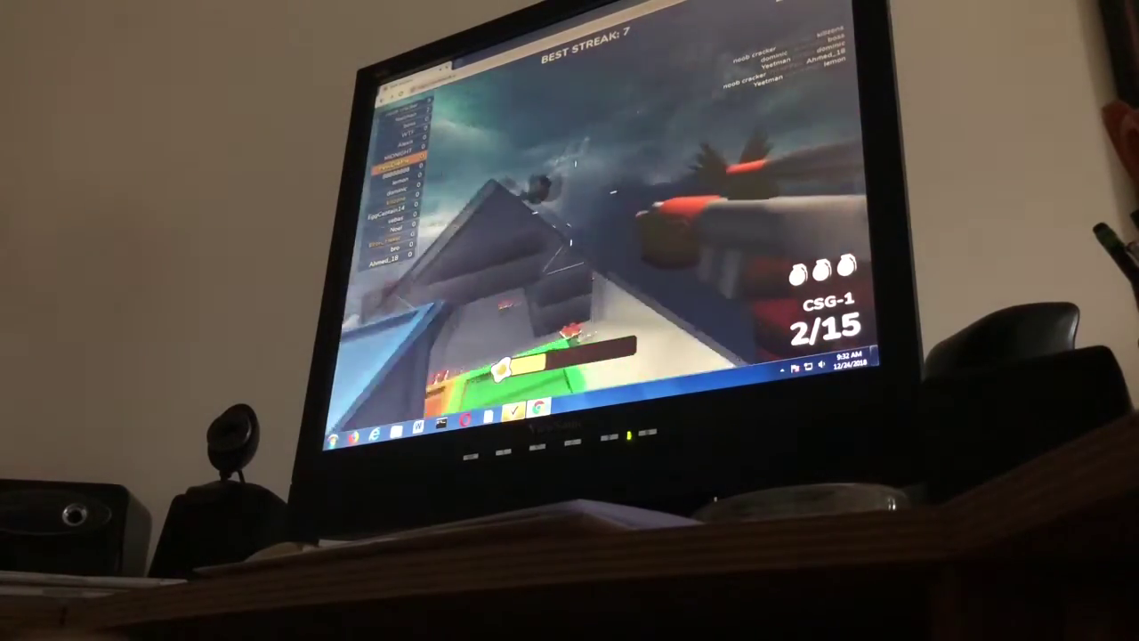
pyautogui.rightClick(572, 213)
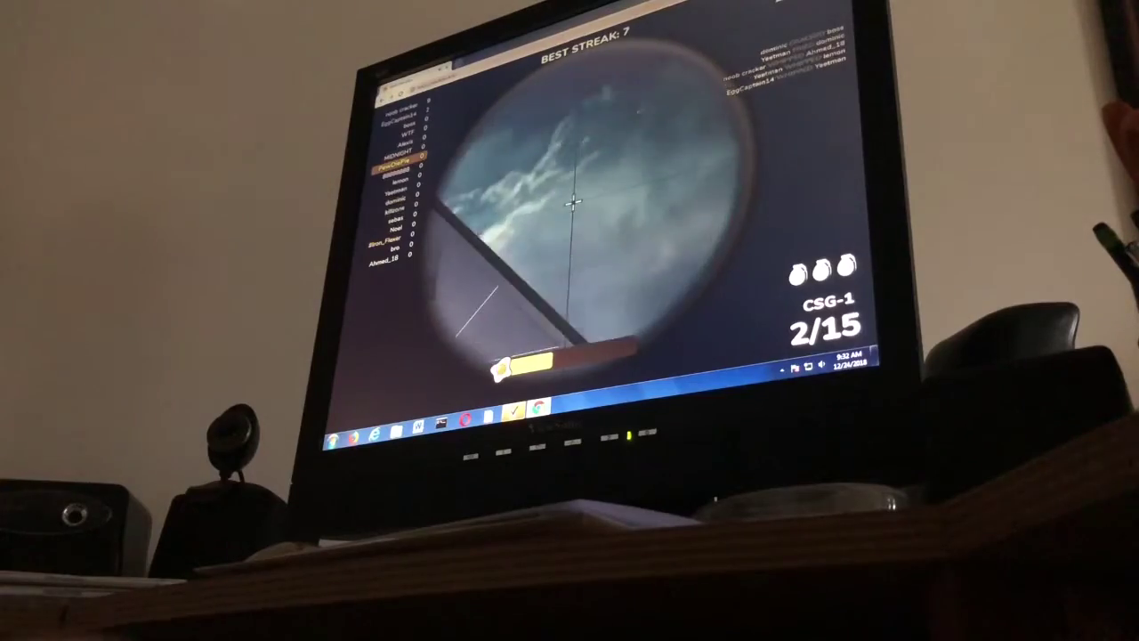
pyautogui.click(574, 188)
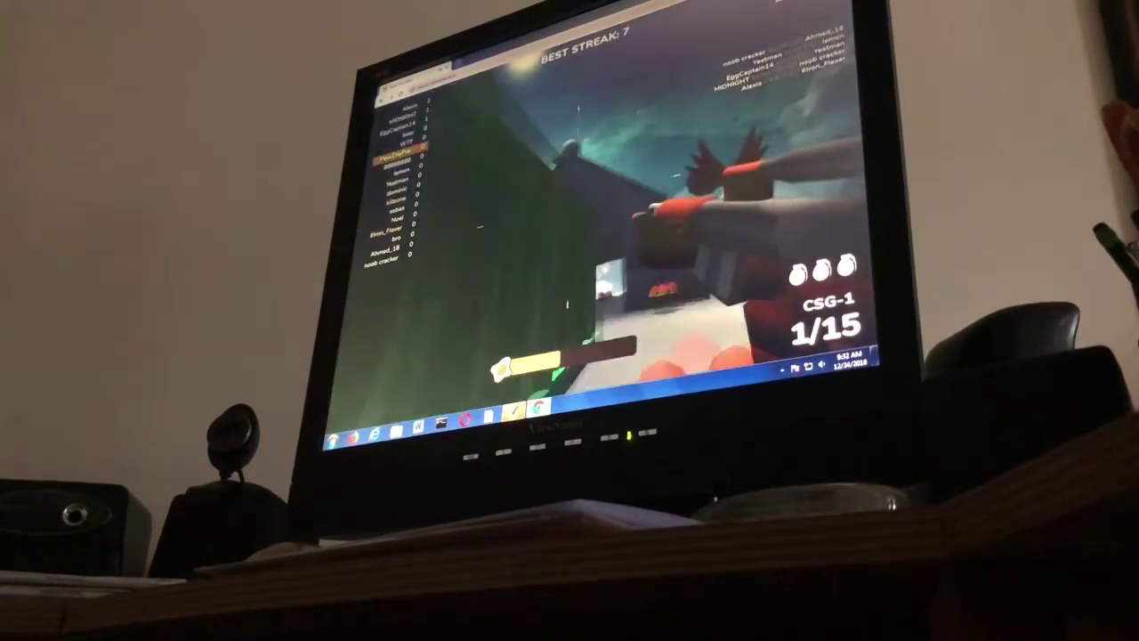
pyautogui.rightClick(572, 205)
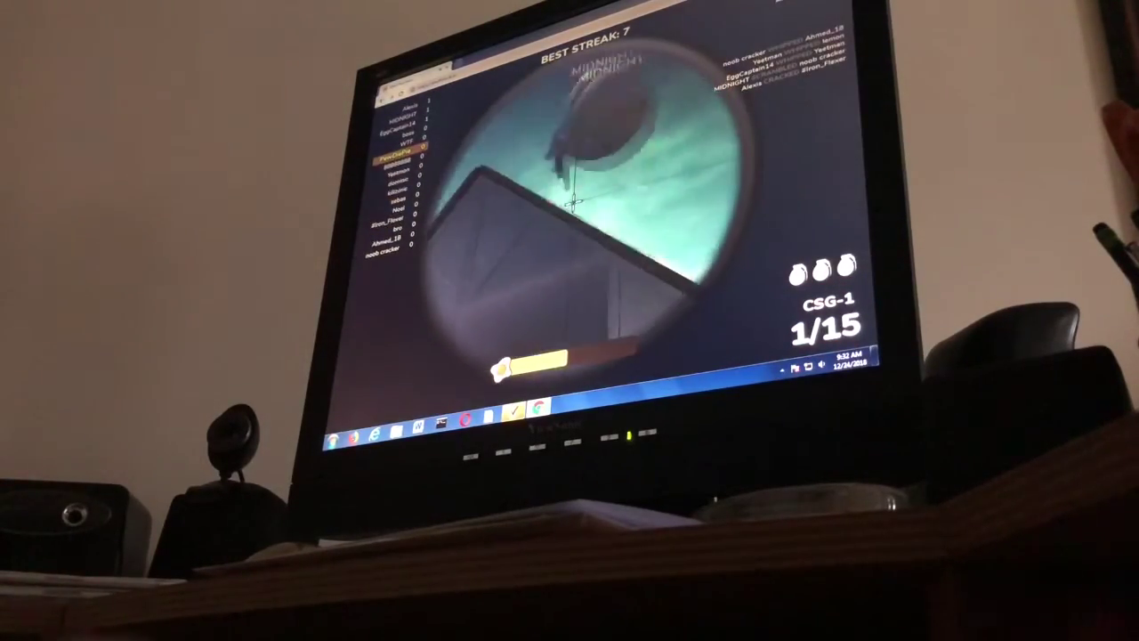
pyautogui.click(574, 203)
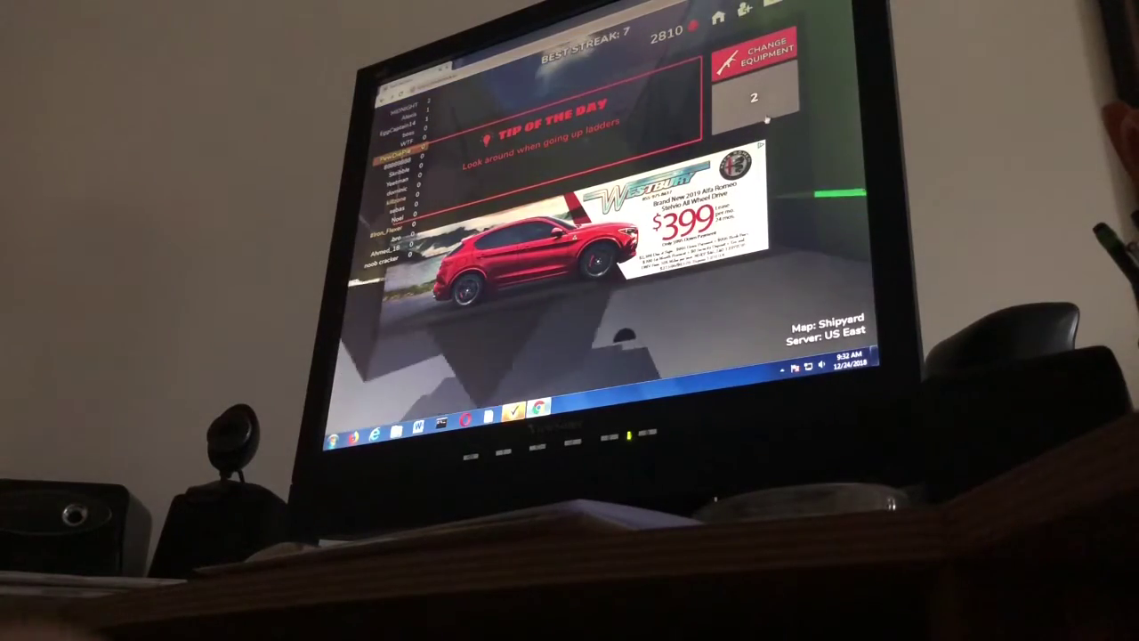
# - Respawn on Shipyard and fire scoped CSG-1 shots until noob cracker eliminates the player
pyautogui.click(765, 110)
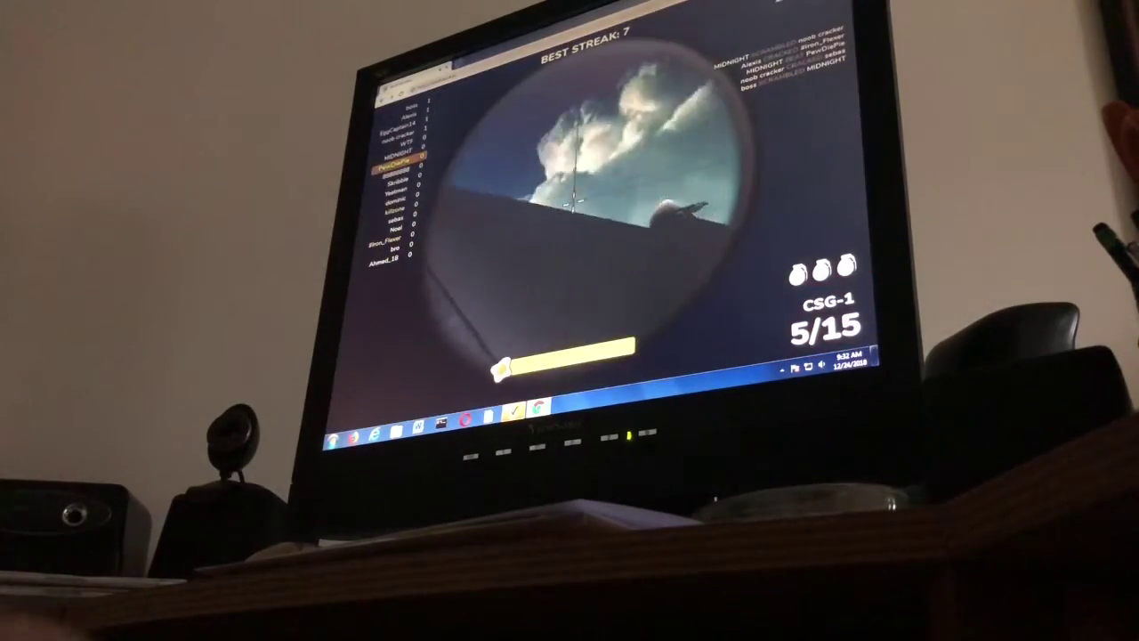
pyautogui.click(572, 204)
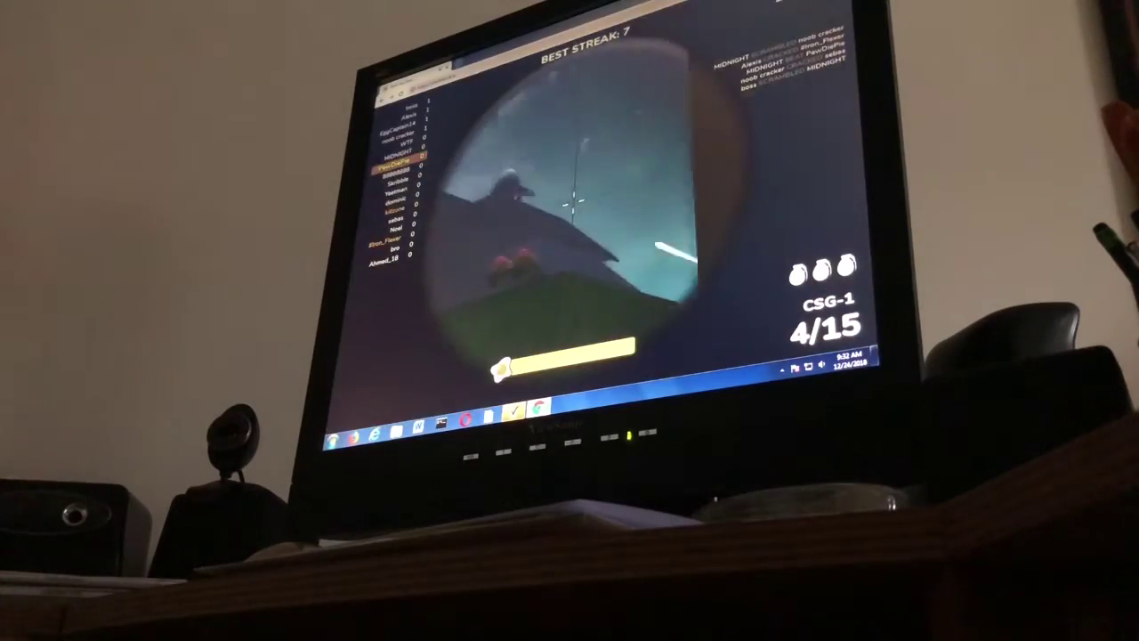
pyautogui.rightClick(574, 178)
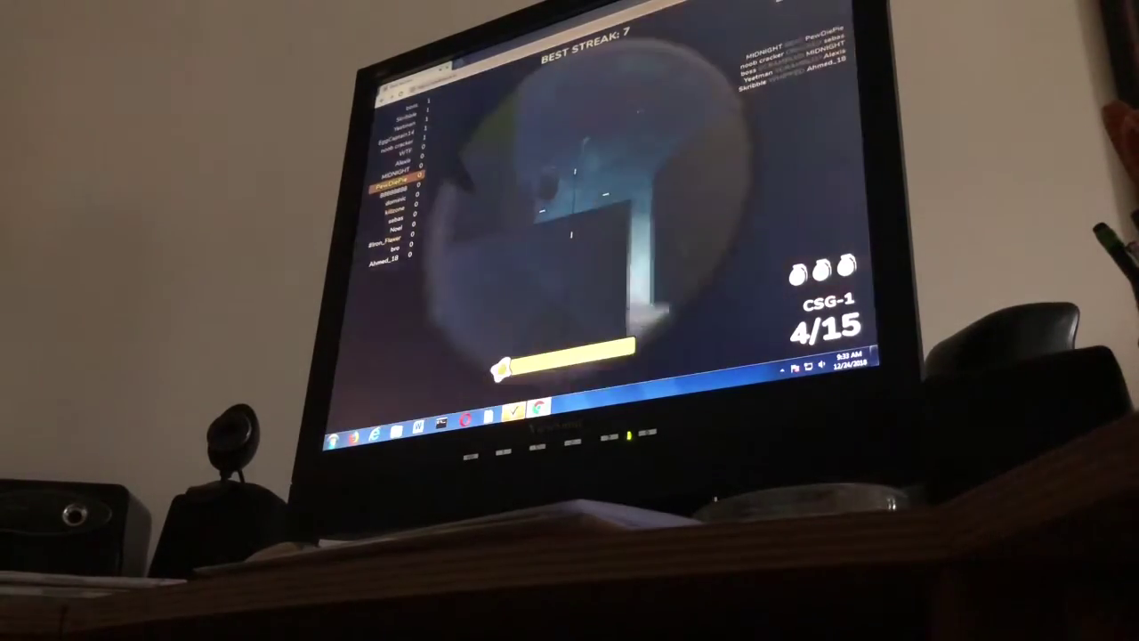
pyautogui.click(574, 205)
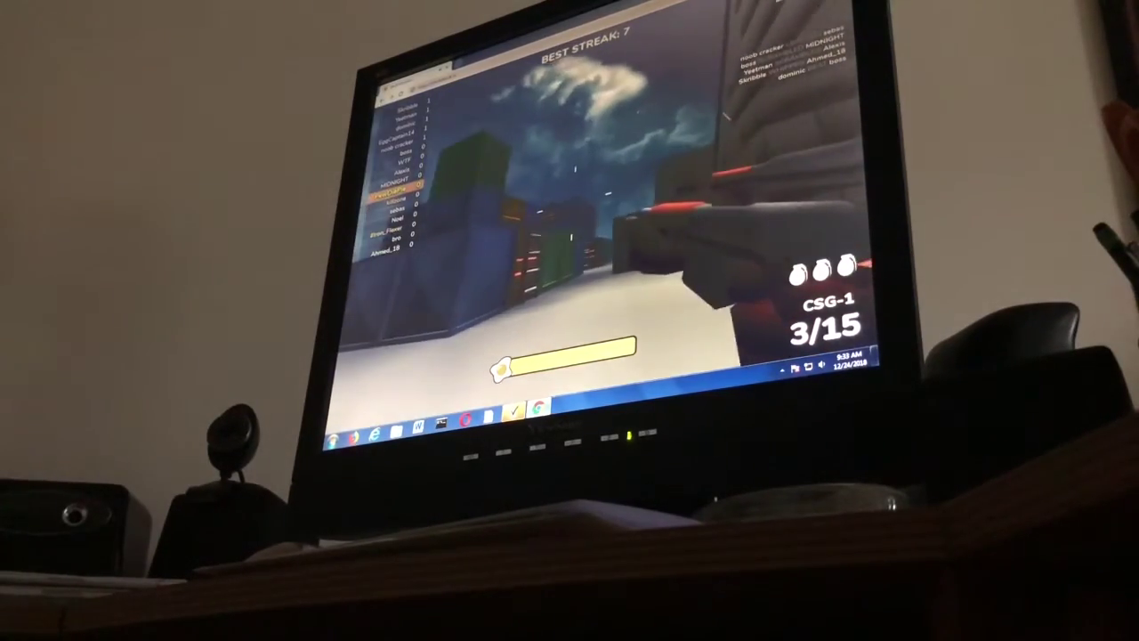
pyautogui.rightClick(575, 192)
pyautogui.rightClick(574, 201)
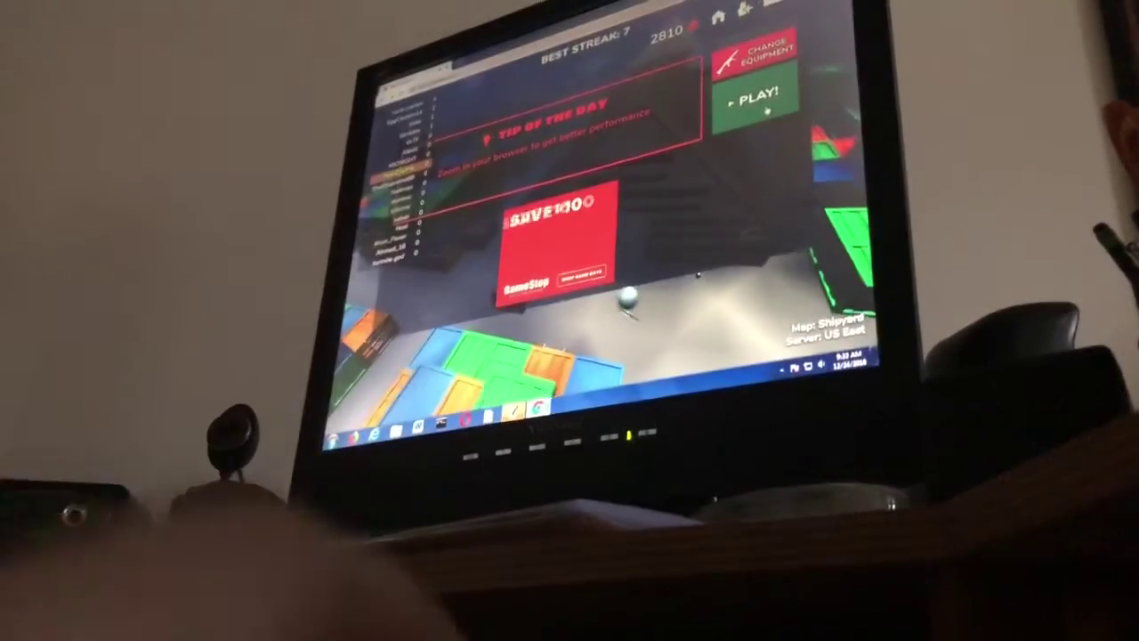
pyautogui.click(763, 105)
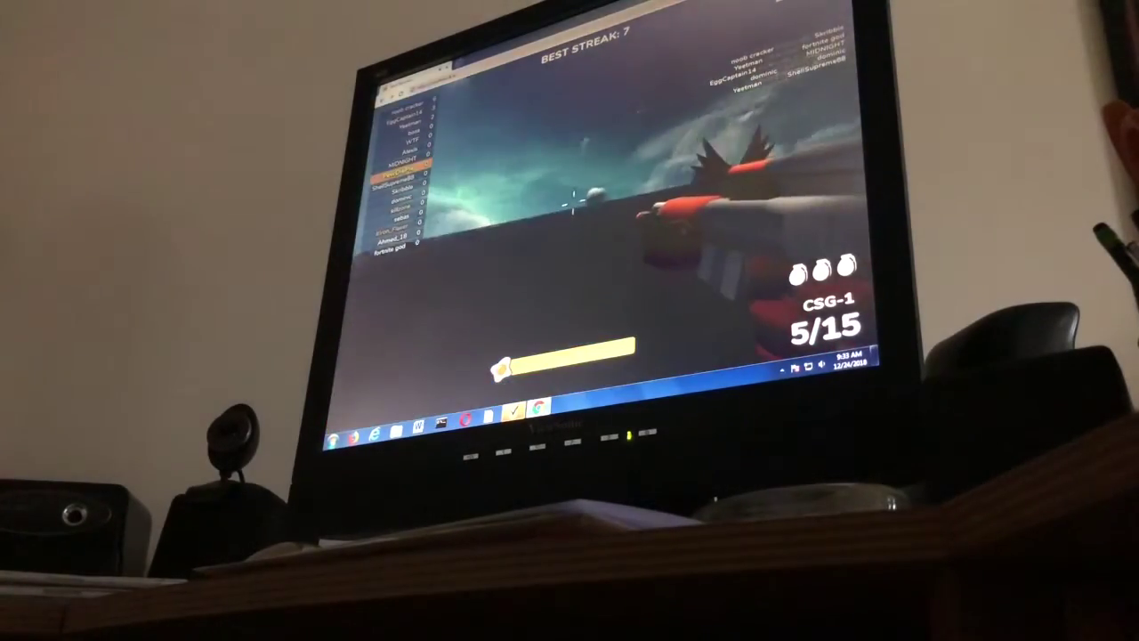
pyautogui.rightClick(574, 203)
pyautogui.click(574, 203)
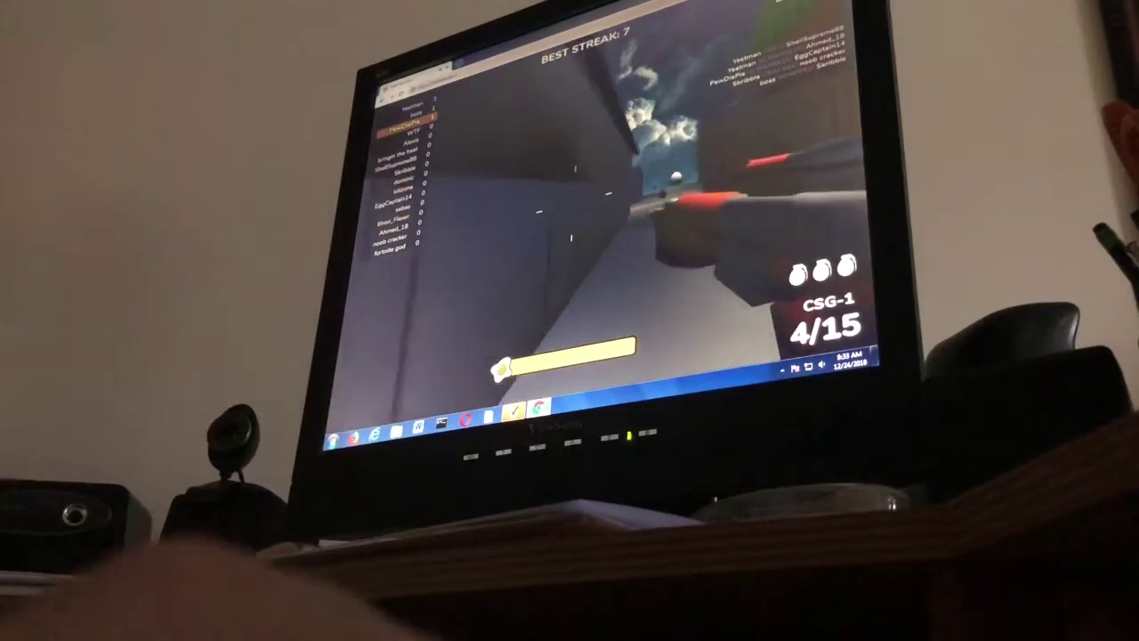
pyautogui.rightClick(570, 258)
pyautogui.rightClick(583, 222)
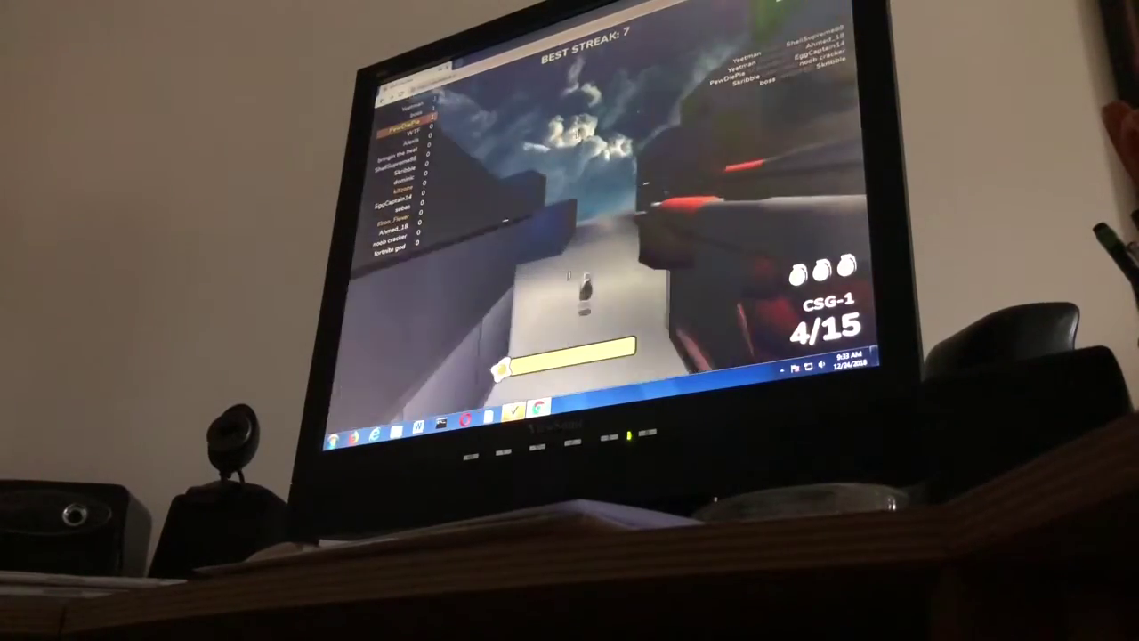